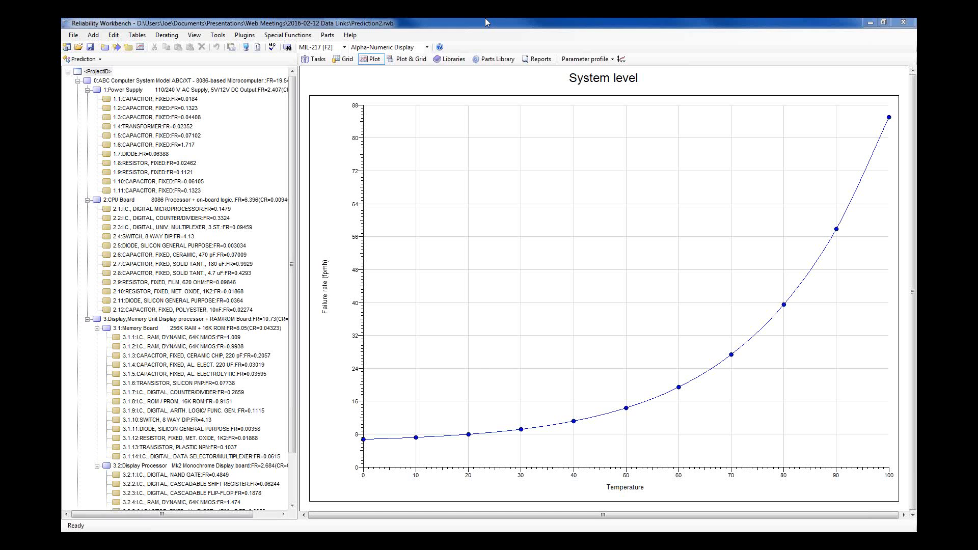
left_click(99, 59)
left_click(99, 59)
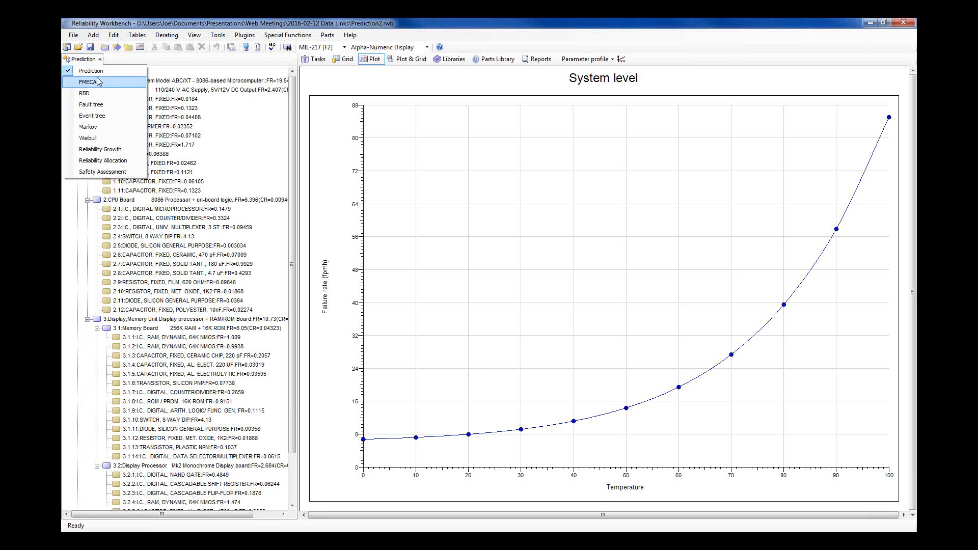
left_click(96, 60)
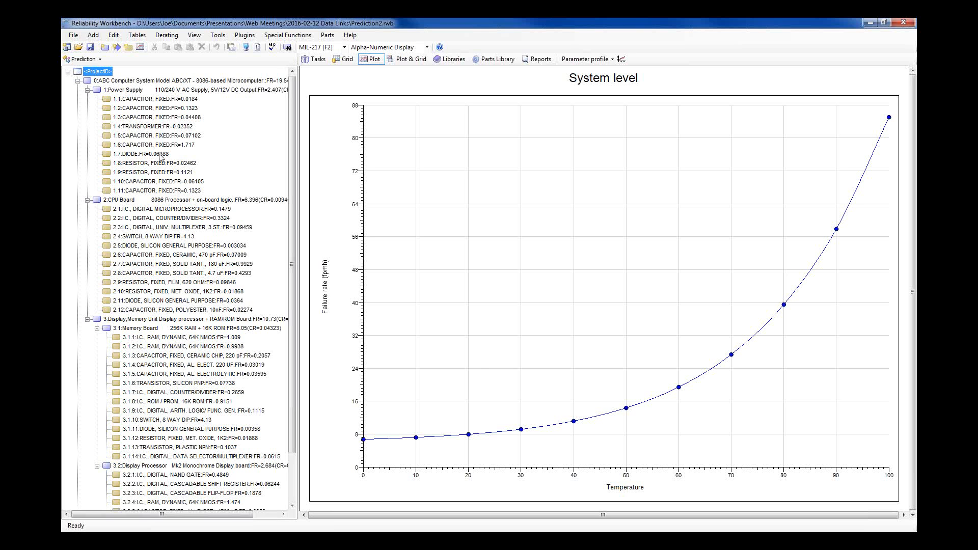
left_click(84, 59)
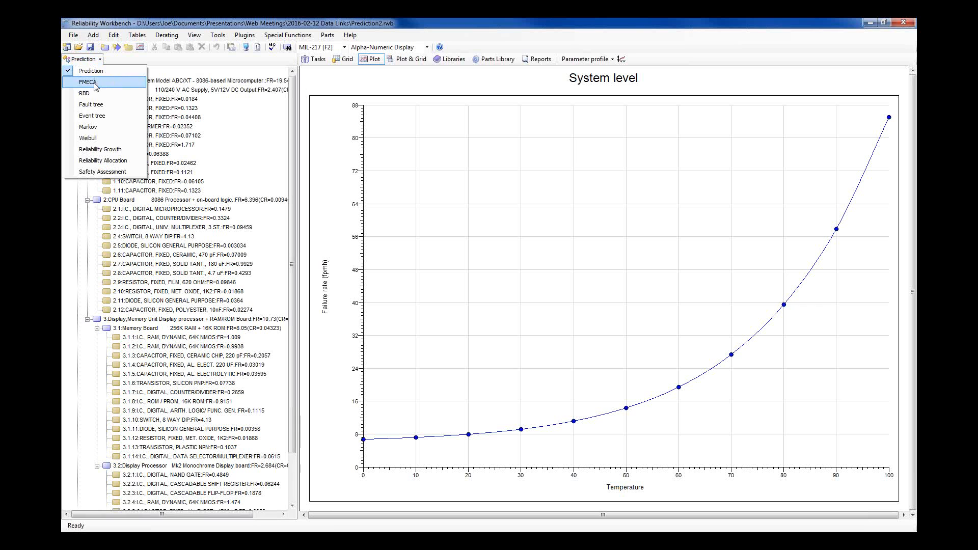
left_click(95, 61)
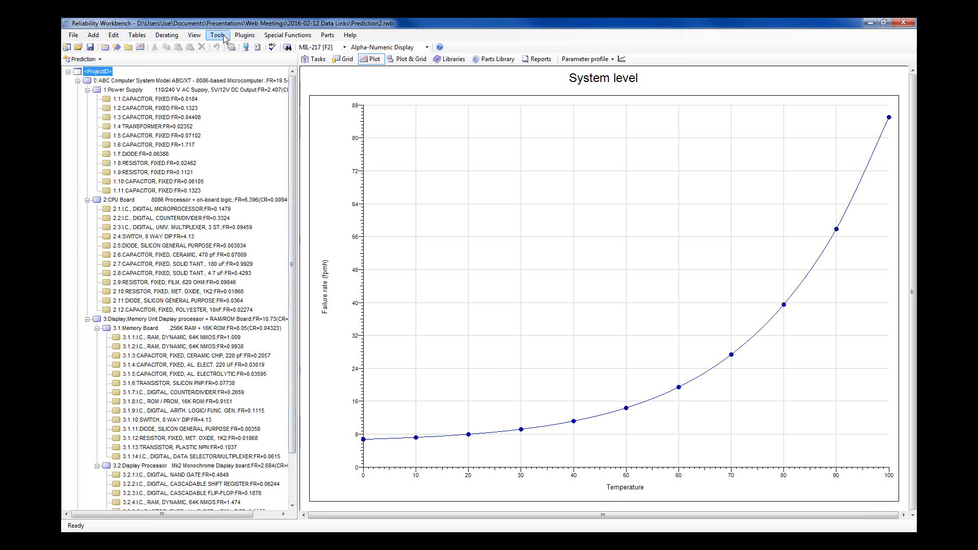
left_click(283, 35)
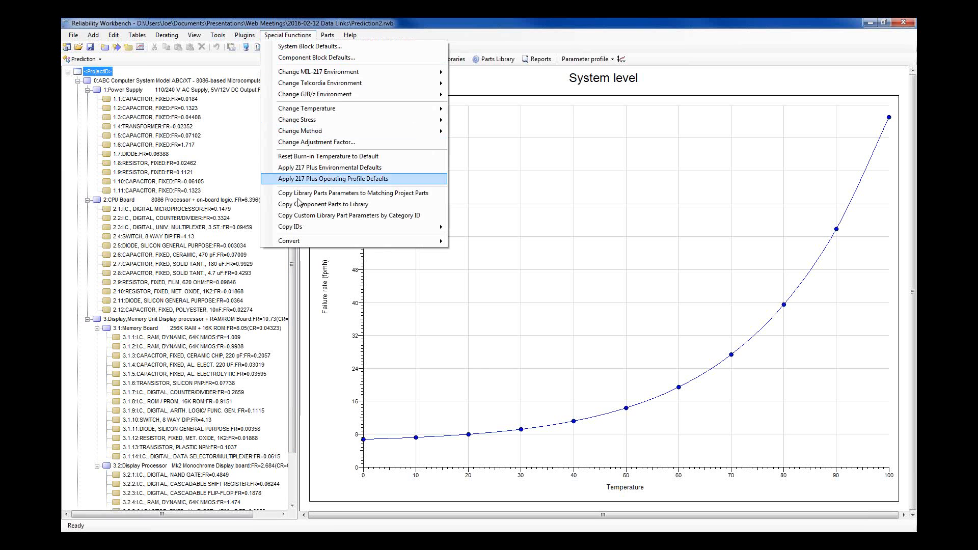
mouse_move(301, 242)
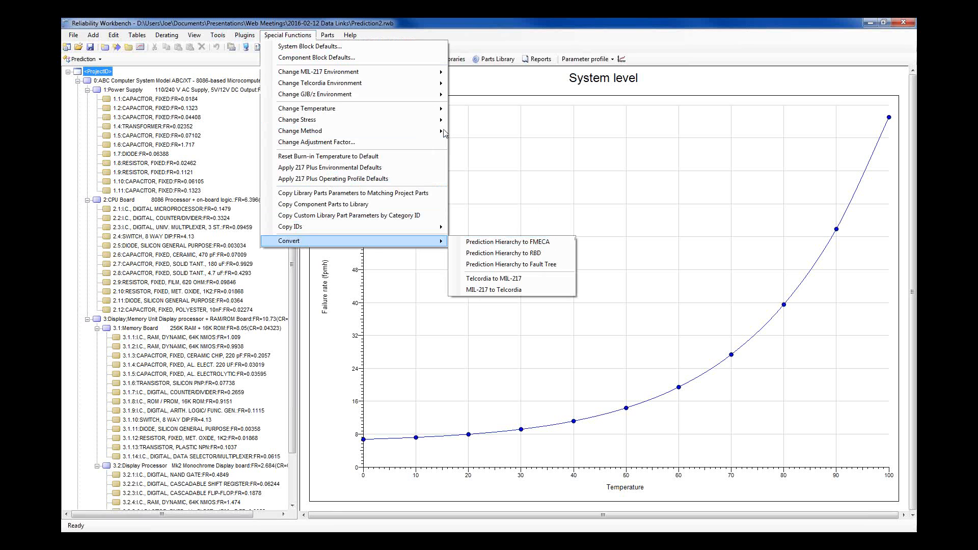
left_click(294, 36)
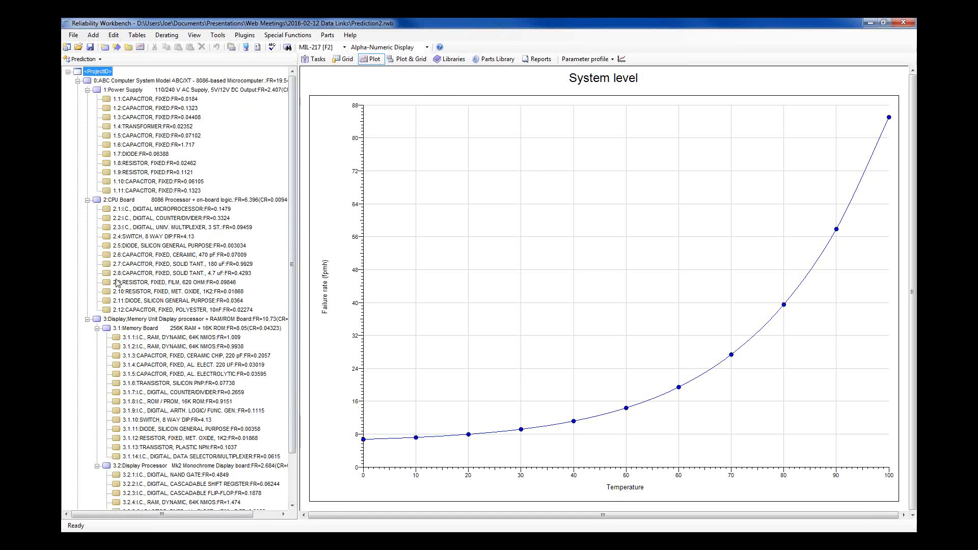
Convert the existing prediction hierarchy into an FMECA block structure and confirm the conversion.
left_click(288, 35)
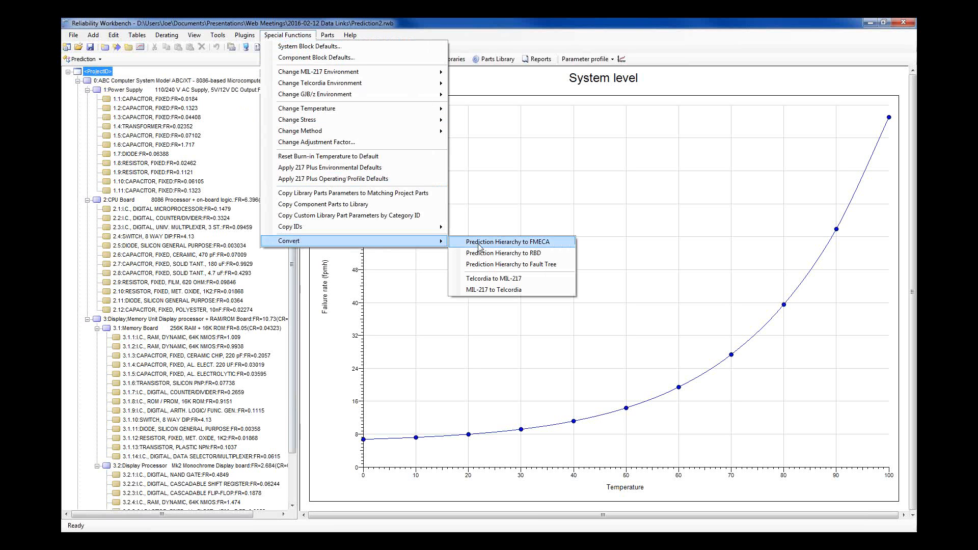
left_click(499, 247)
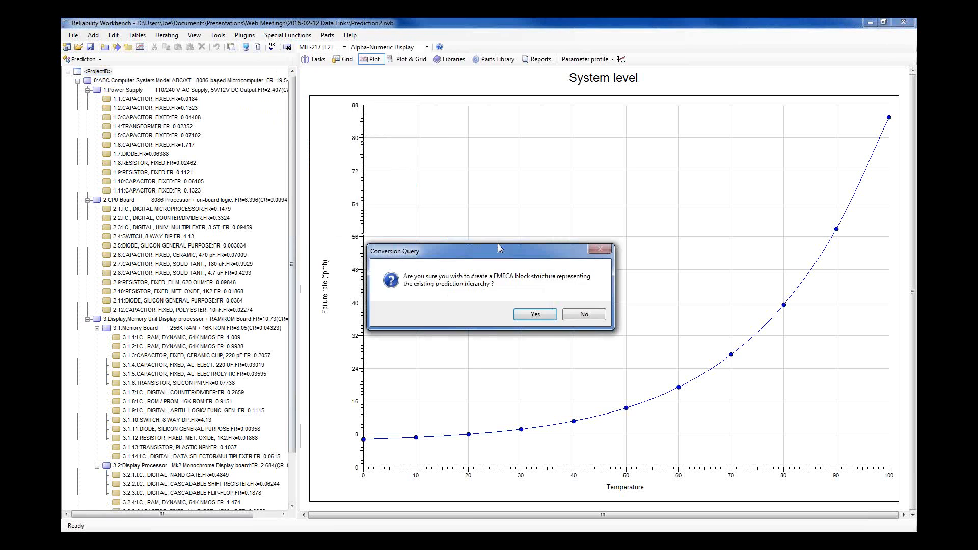
left_click(534, 315)
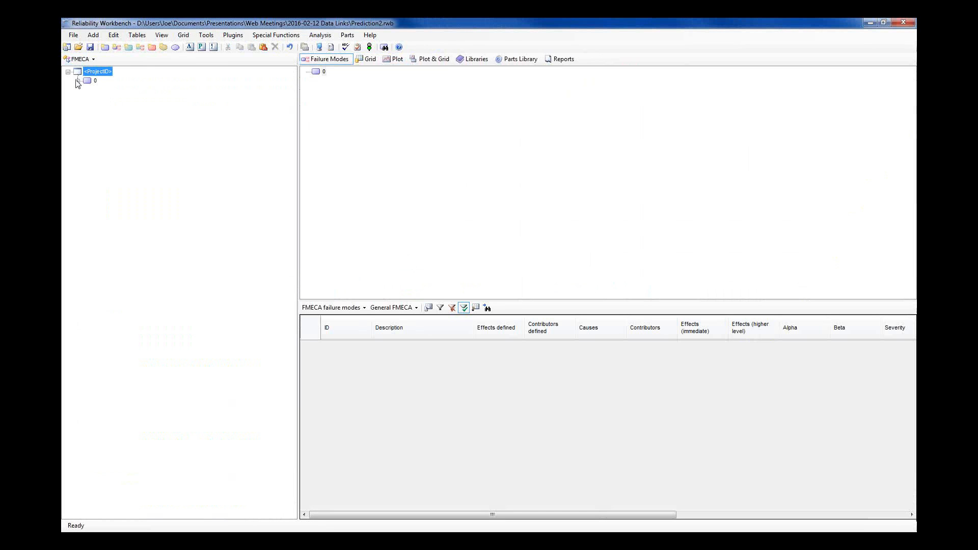
Expand all levels below system block 0 in the FMECA project tree.
left_click(92, 81)
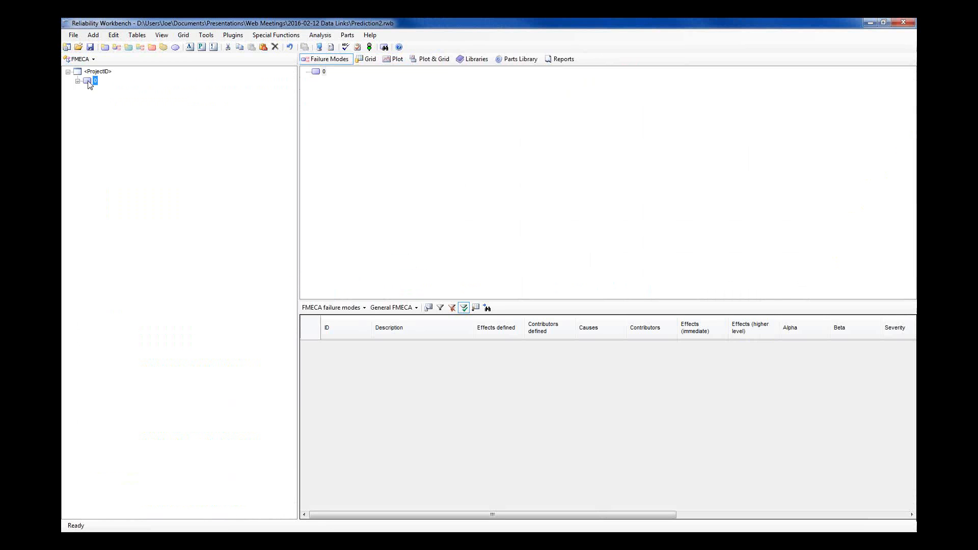
right_click(89, 81)
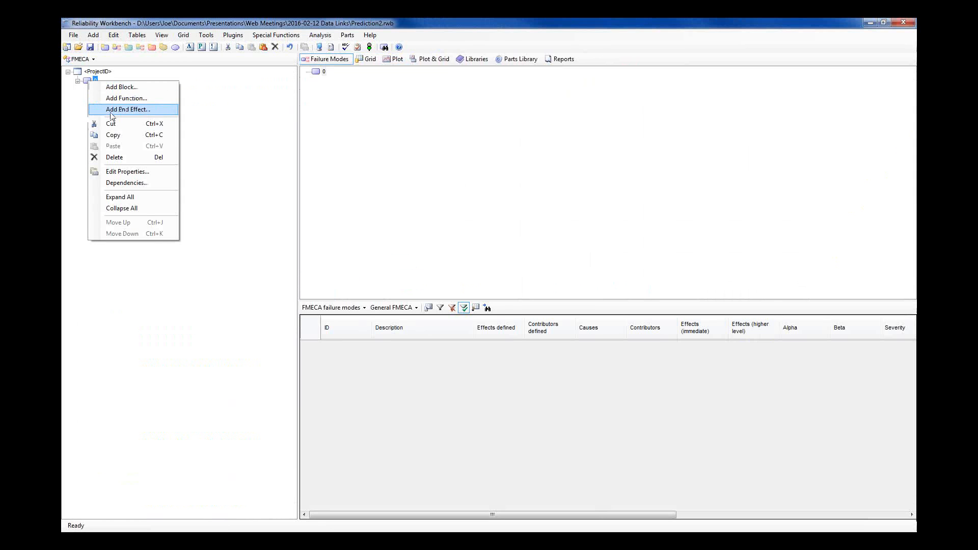
left_click(123, 197)
left_click_drag(291, 141, 292, 98)
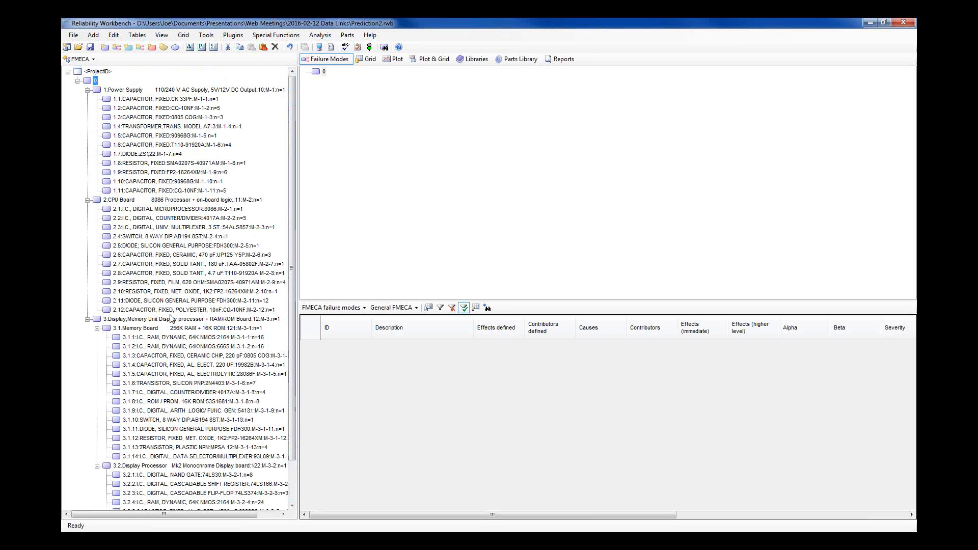
Check the failure rate in the properties of FMECA block 1.1, CAPACITOR, FIXED, without changing anything.
left_click(113, 102)
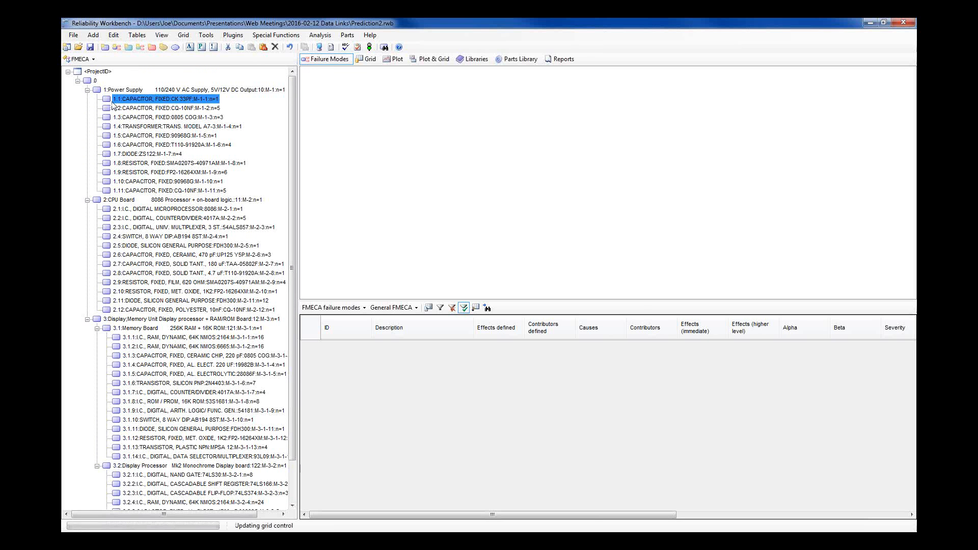
double_click(120, 100)
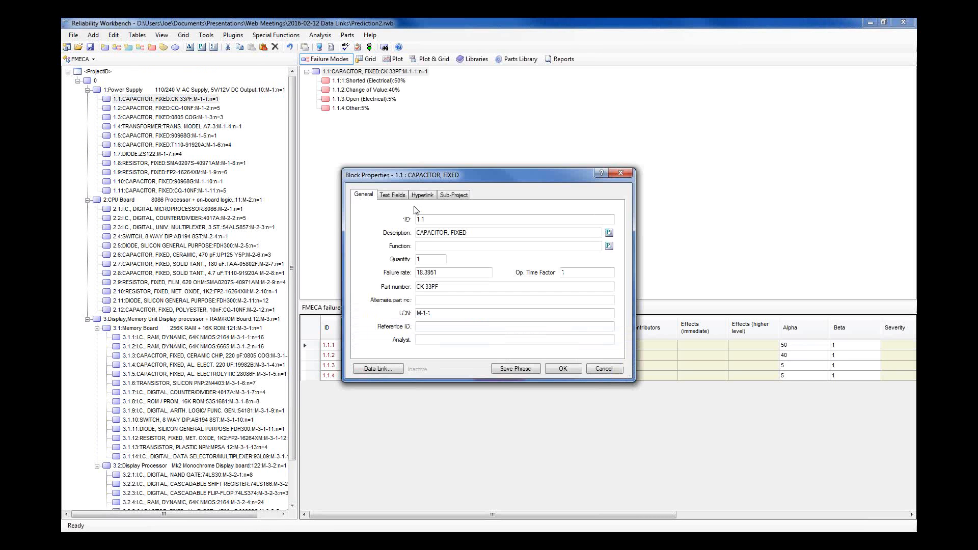
mouse_move(435, 173)
left_mouse_down()
mouse_move(442, 138)
mouse_move(433, 177)
left_mouse_up()
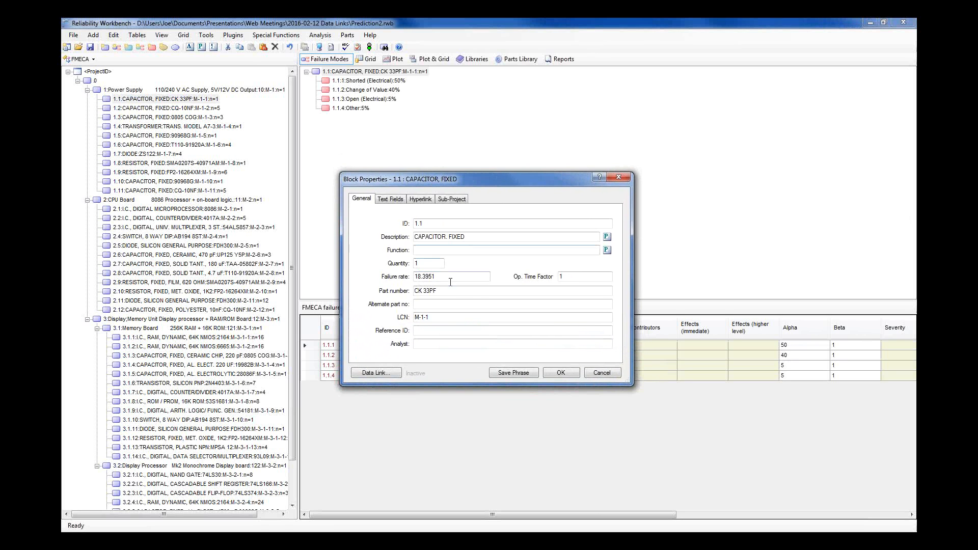
double_click(427, 278)
left_click(602, 373)
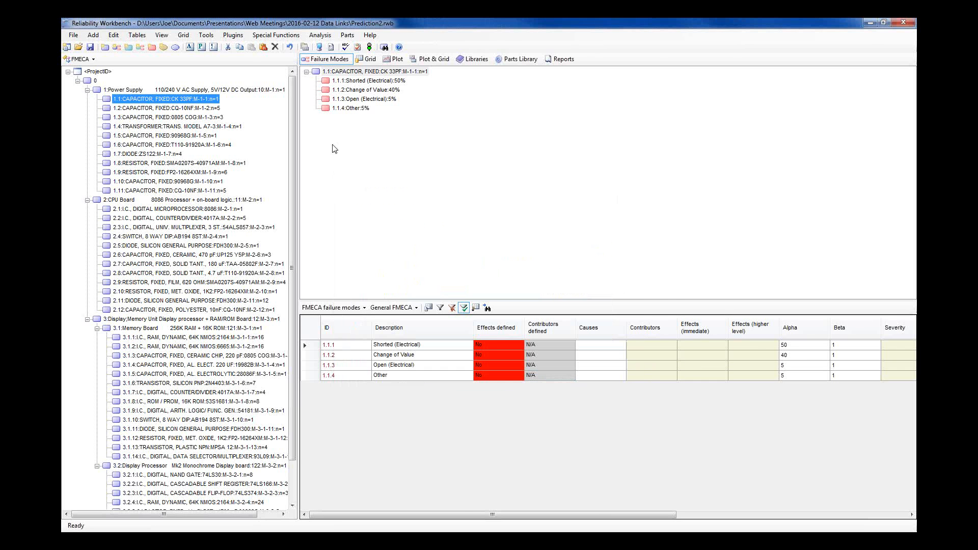
Compare capacitor 1.1's failure rate in the Prediction tree with the value in its FMECA block properties.
left_click(80, 59)
left_click(90, 72)
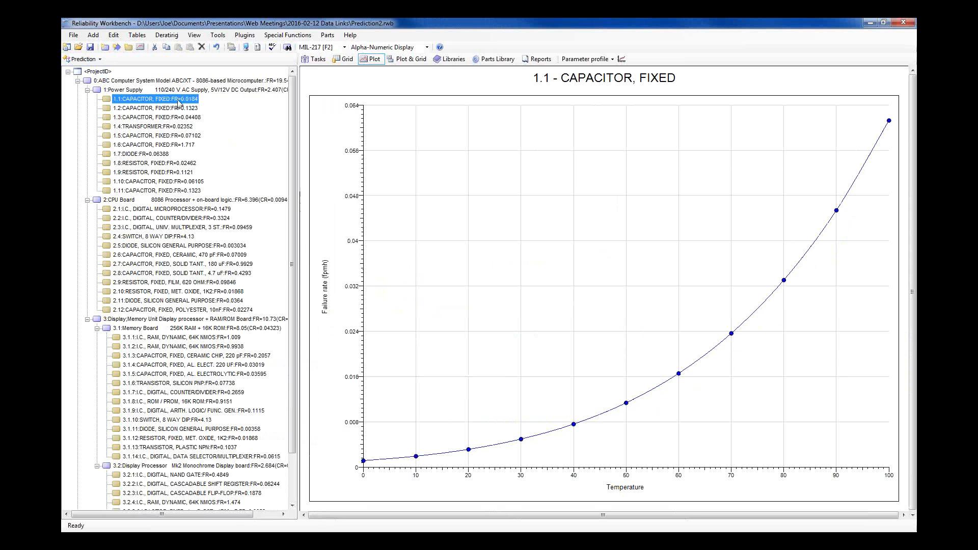
left_click(84, 59)
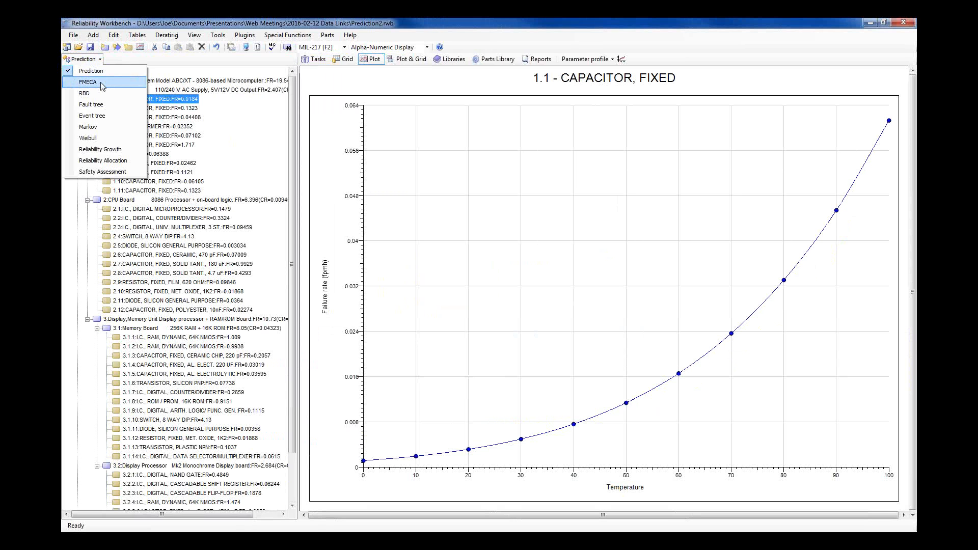
left_click(96, 81)
double_click(139, 99)
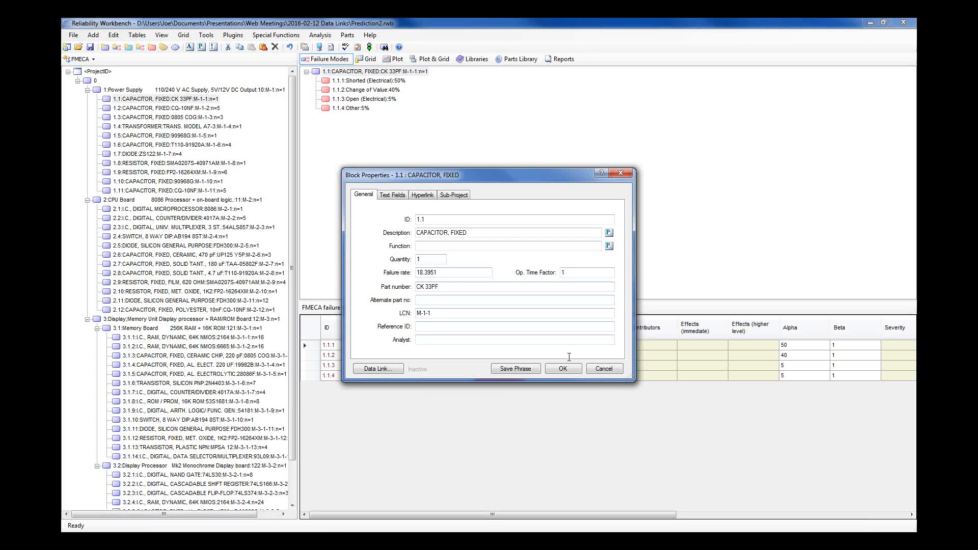
left_click_drag(456, 273, 396, 270)
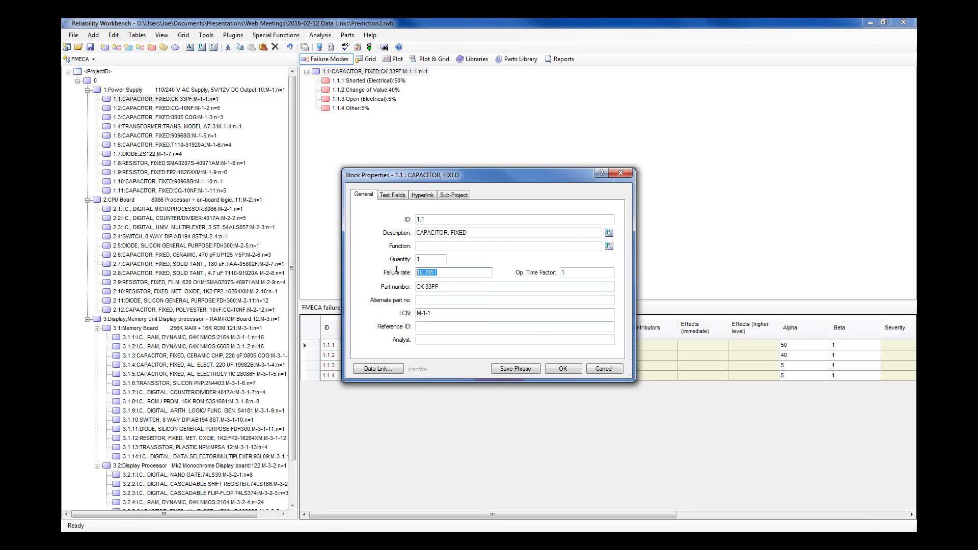
left_click(603, 369)
Switch to the Prediction module and check capacitor 1.1's failure rate and pi factors in its block properties.
left_click(80, 59)
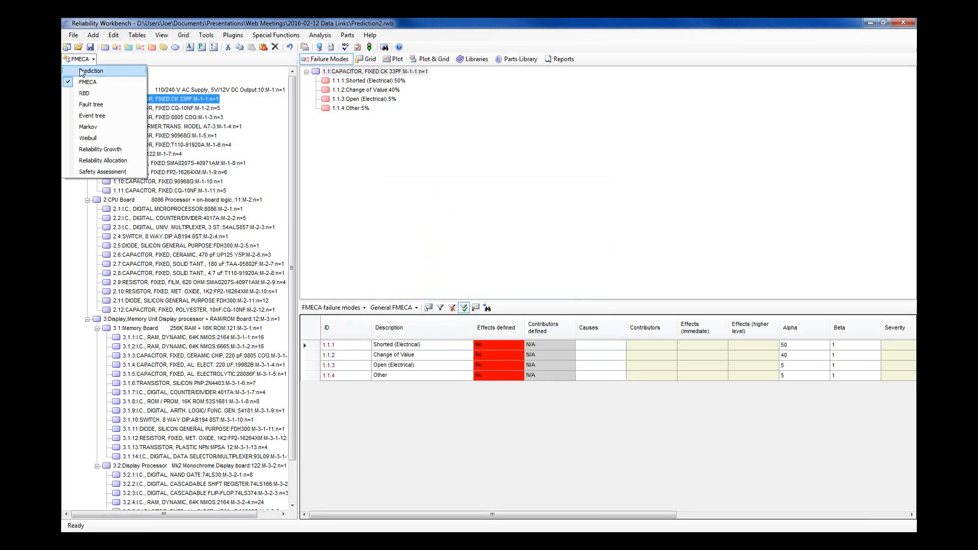
left_click(82, 71)
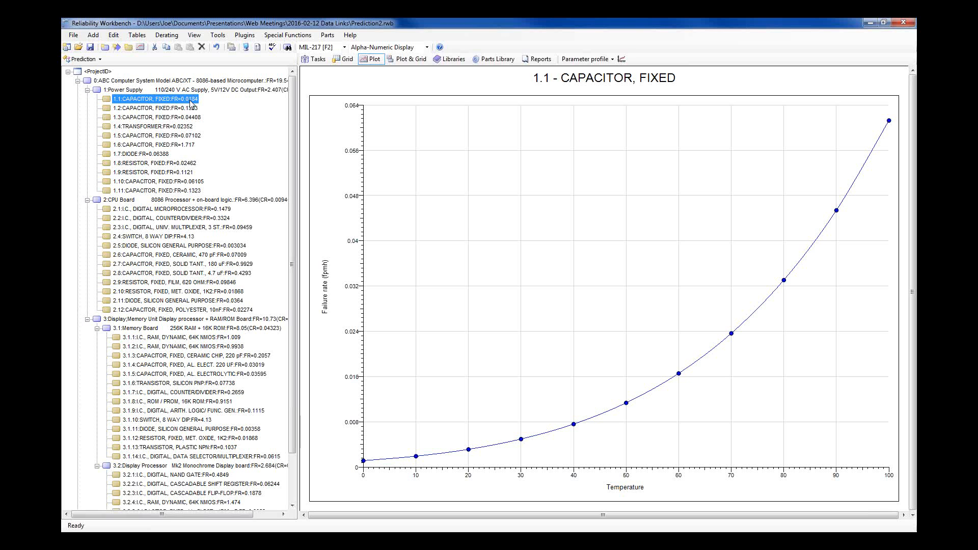
double_click(190, 101)
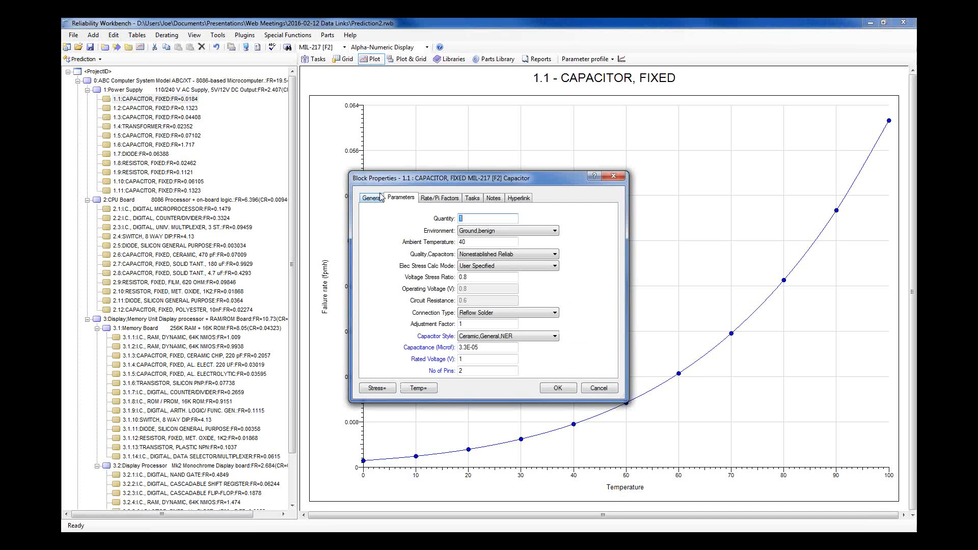
left_click(448, 200)
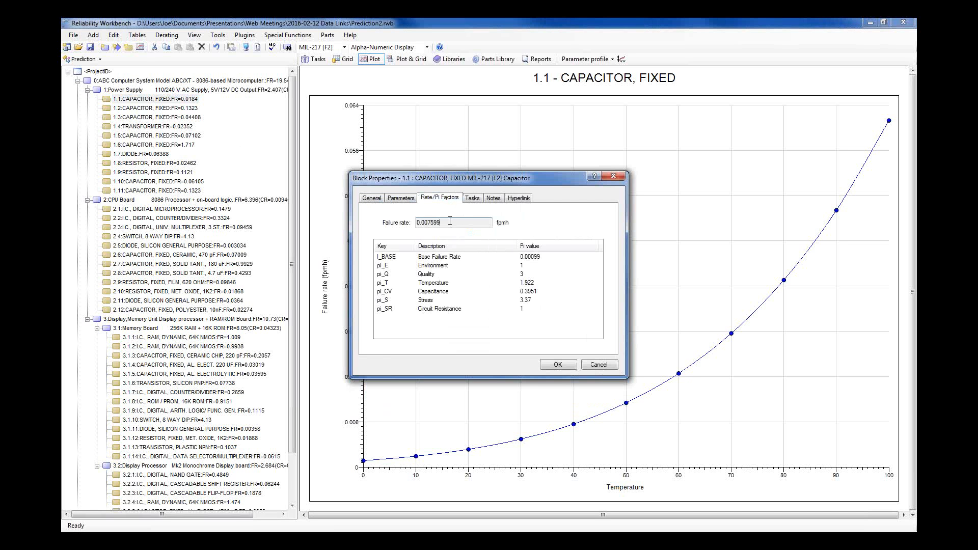
left_click(605, 365)
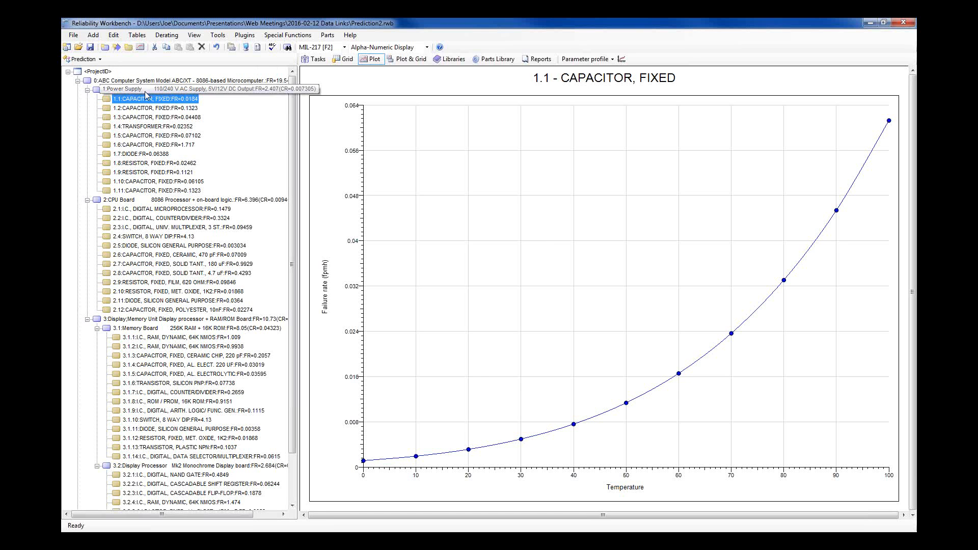
Check the failure rate units in the Prediction module's general project options and leave them as they are.
left_click(258, 48)
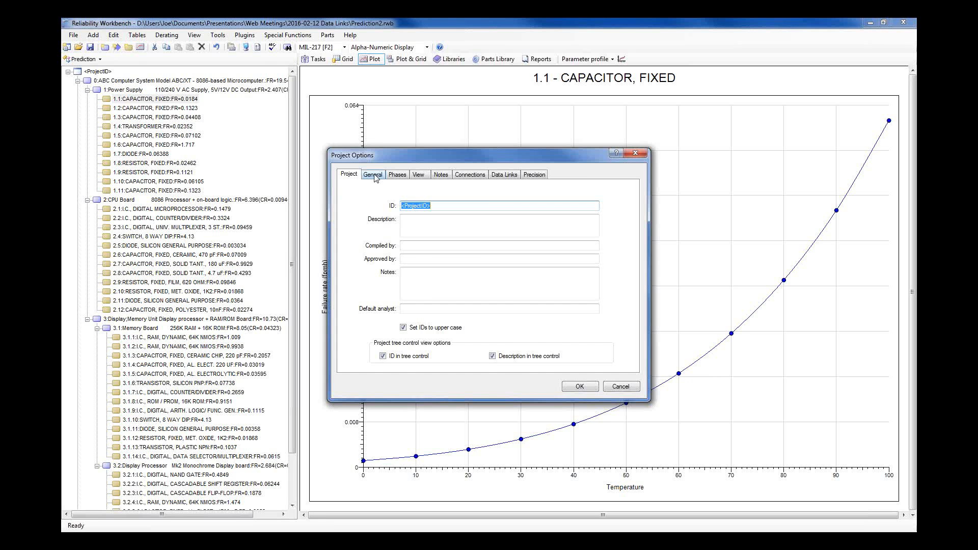
left_click(374, 176)
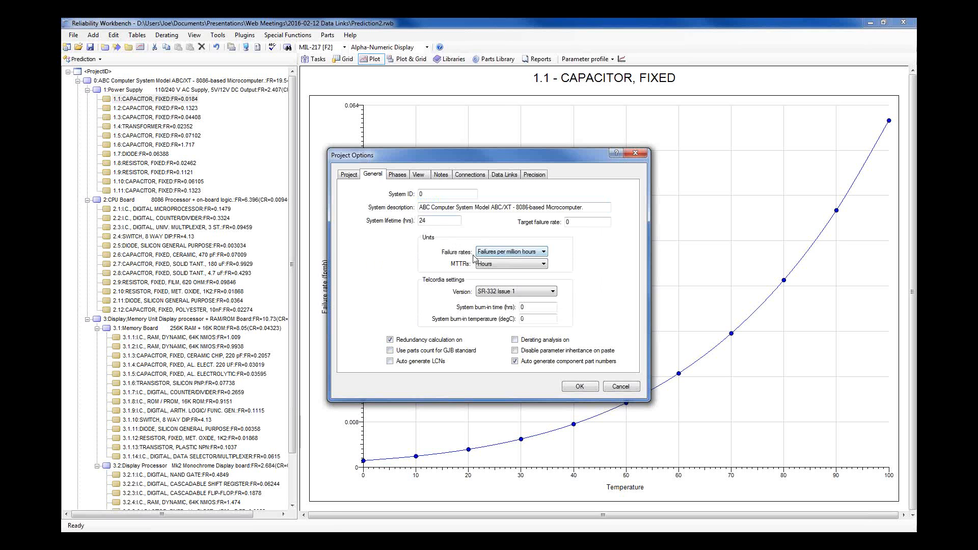
left_click(626, 388)
Switch to the FMECA module and check the failure rate unit in its general project options without changing it.
left_click(87, 59)
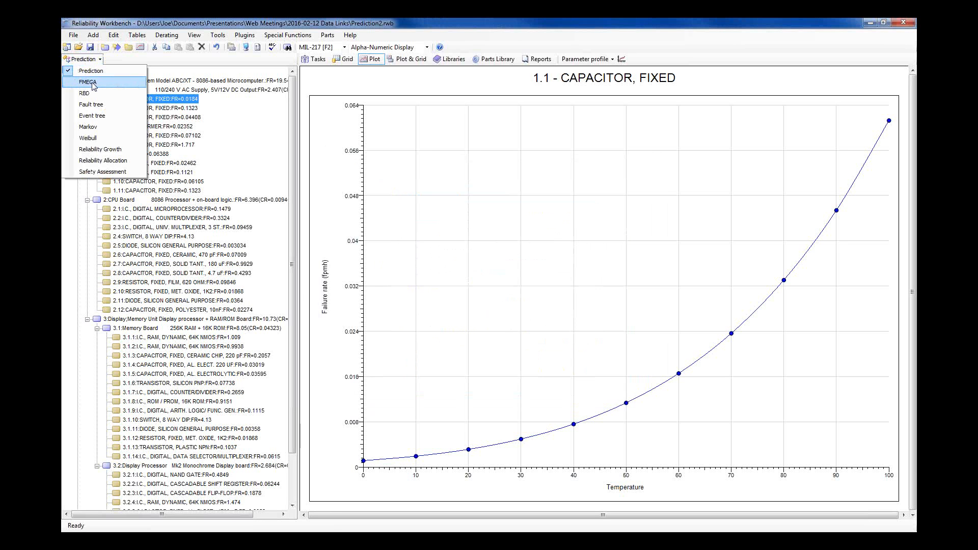
left_click(96, 85)
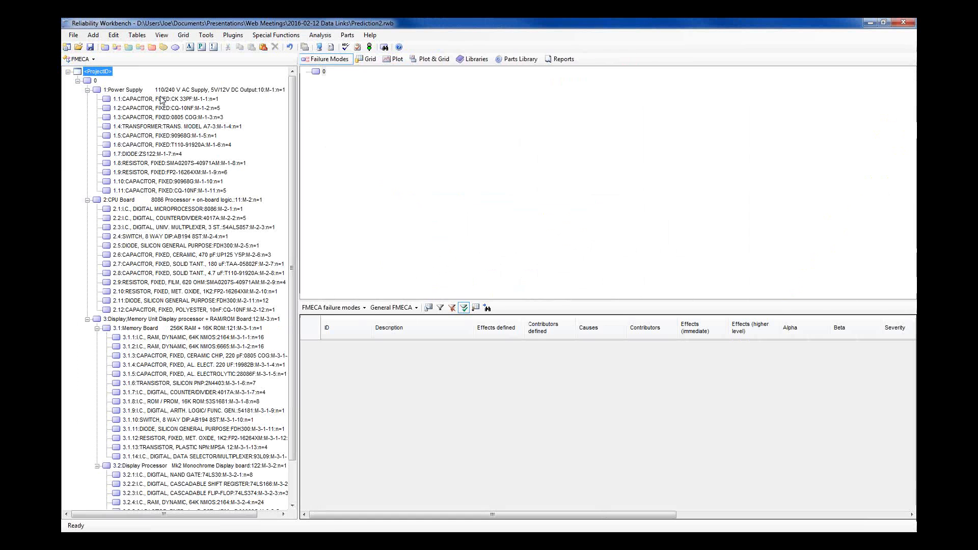
left_click(330, 47)
left_click(372, 174)
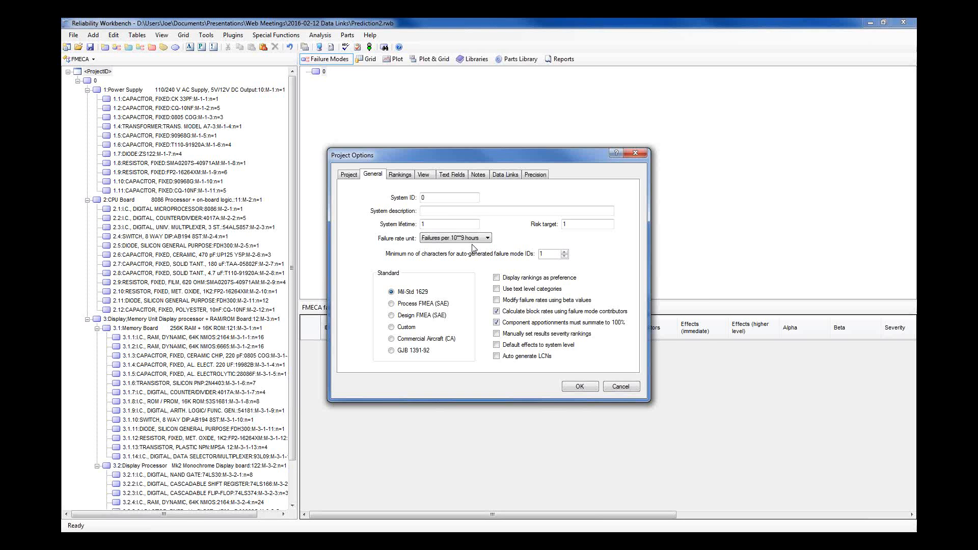
left_click(626, 387)
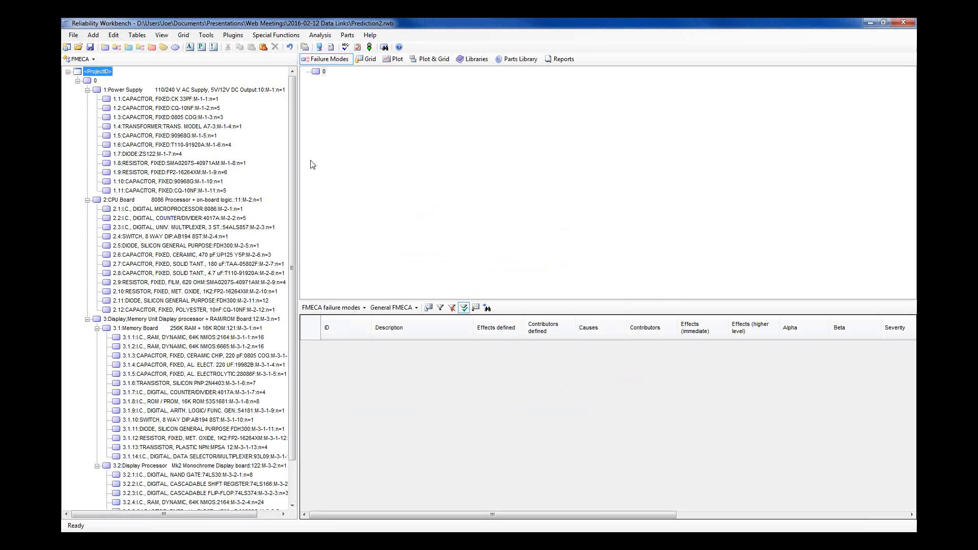
Widen the project tree area slightly, and open the FMECA Apportionment Table sorted by description.
left_click_drag(301, 159, 312, 158)
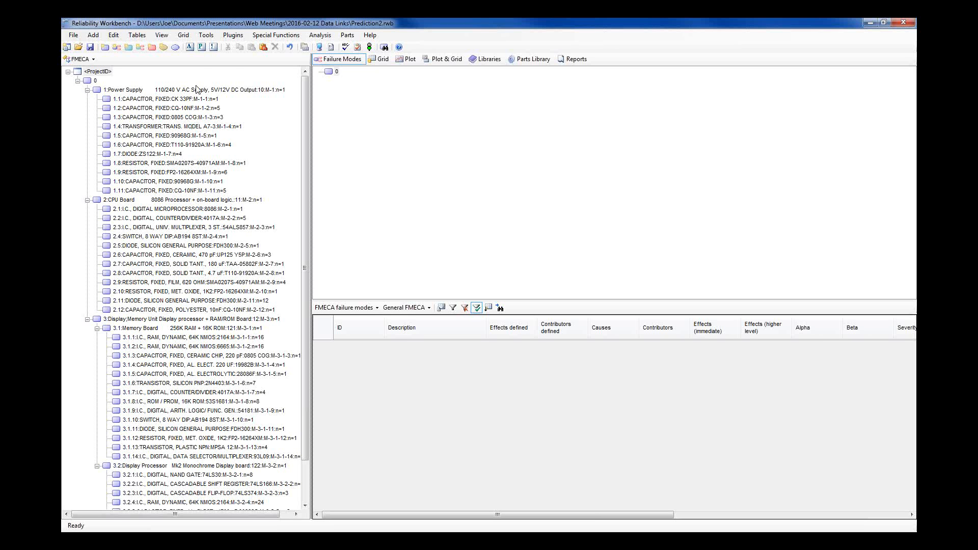
left_click(189, 48)
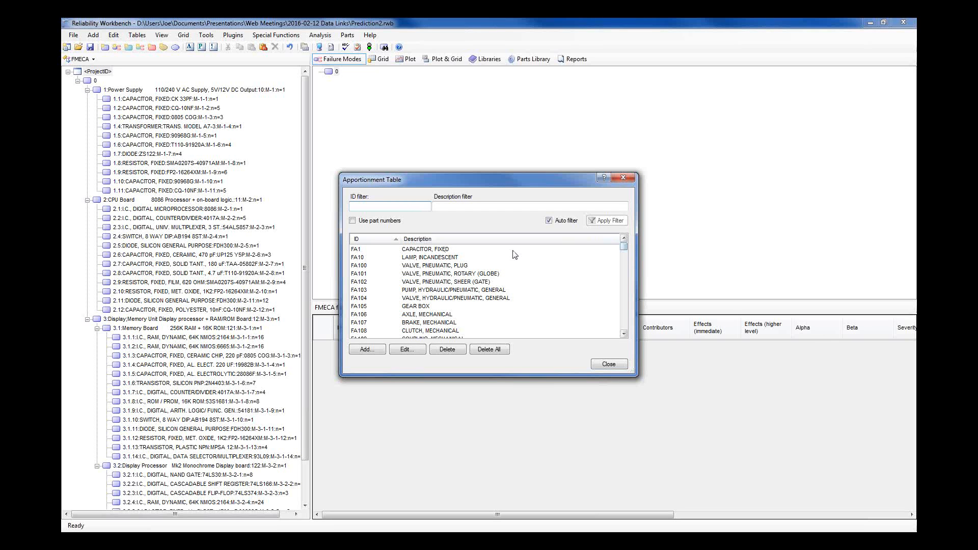
left_click(436, 238)
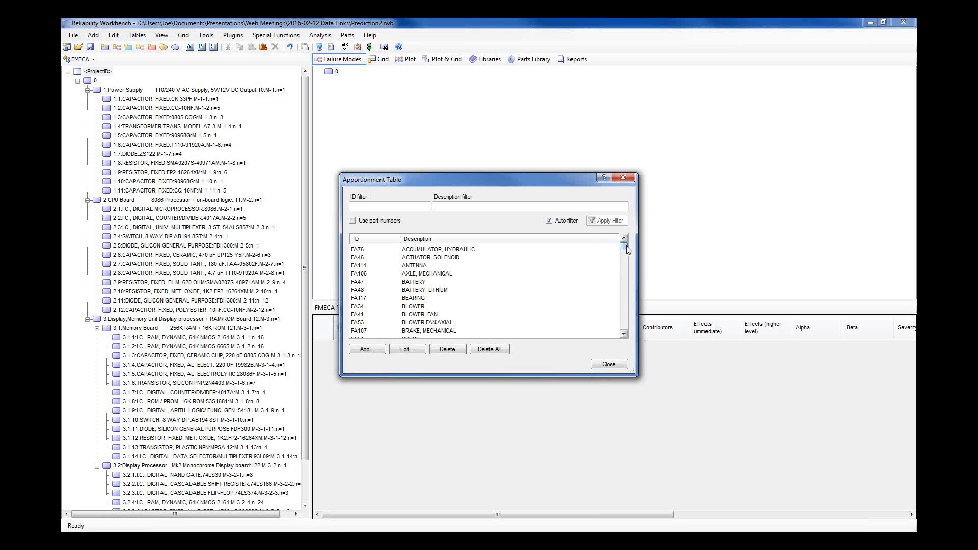
Examine the failure modes and apportionment percentages of FA1 CAPACITOR, FIXED, and close the Apportionment Table without changes.
mouse_move(627, 250)
left_mouse_down()
mouse_move(629, 261)
mouse_move(625, 241)
left_mouse_up()
mouse_move(623, 245)
left_mouse_down()
mouse_move(630, 287)
mouse_move(625, 251)
left_mouse_up()
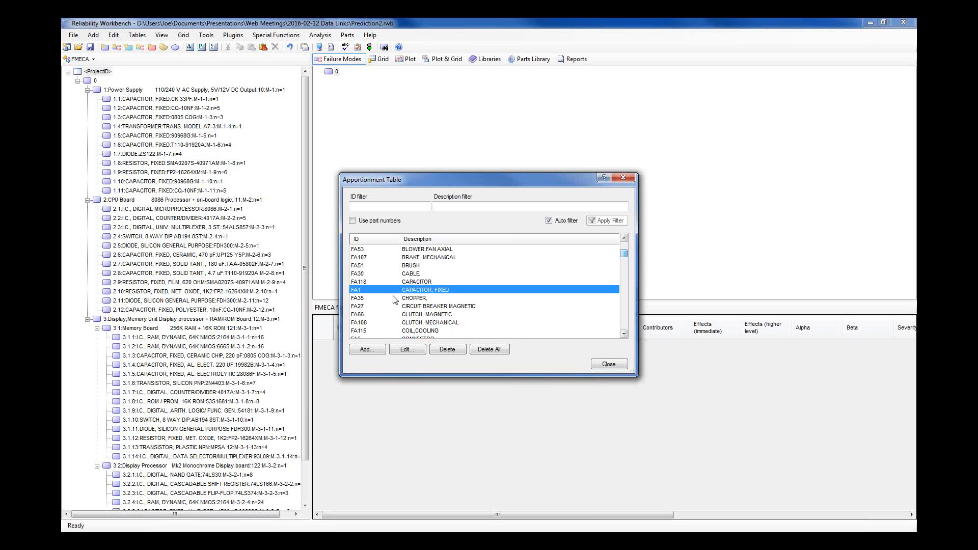
left_click(409, 351)
left_click(387, 215)
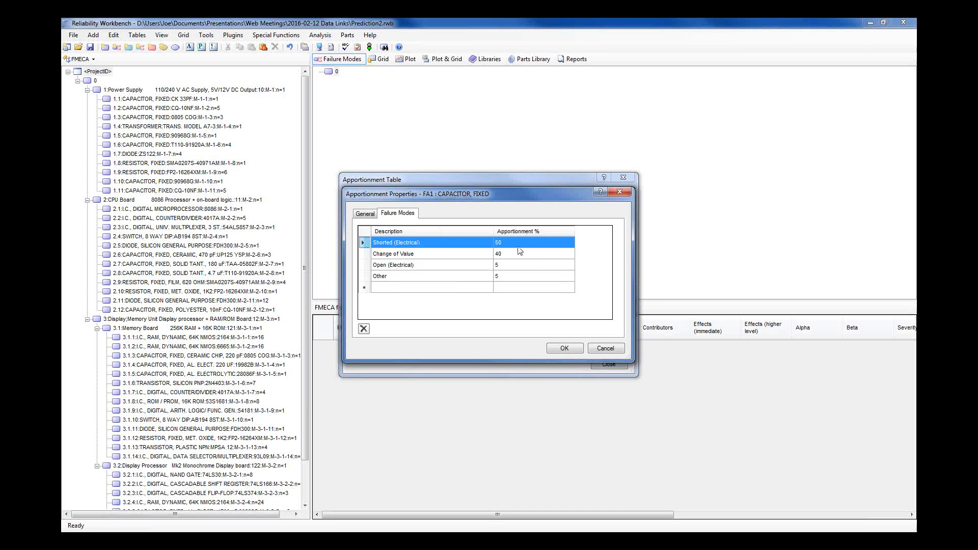
left_click(605, 348)
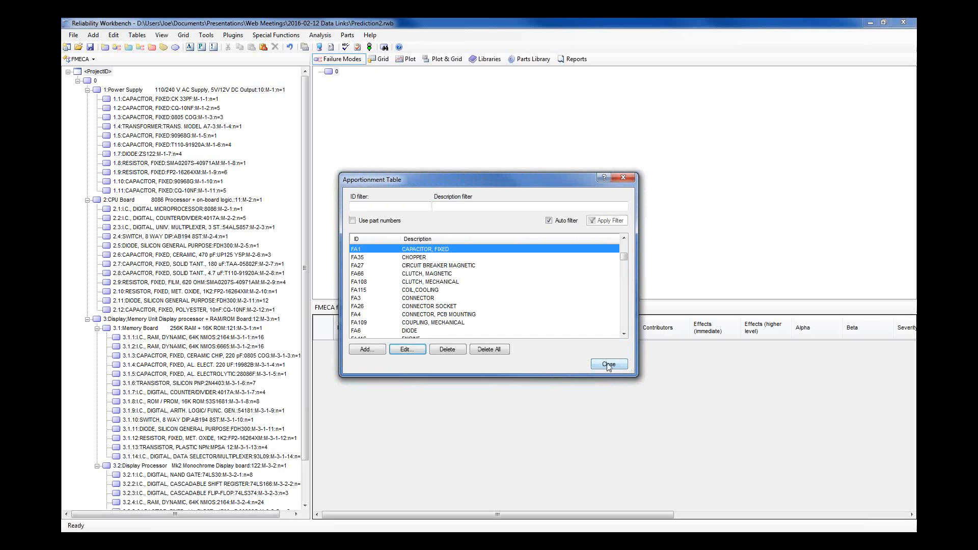
left_click(609, 365)
Select capacitor 1.1 in the FMECA hierarchy to examine its apportioned failure modes.
left_click(276, 34)
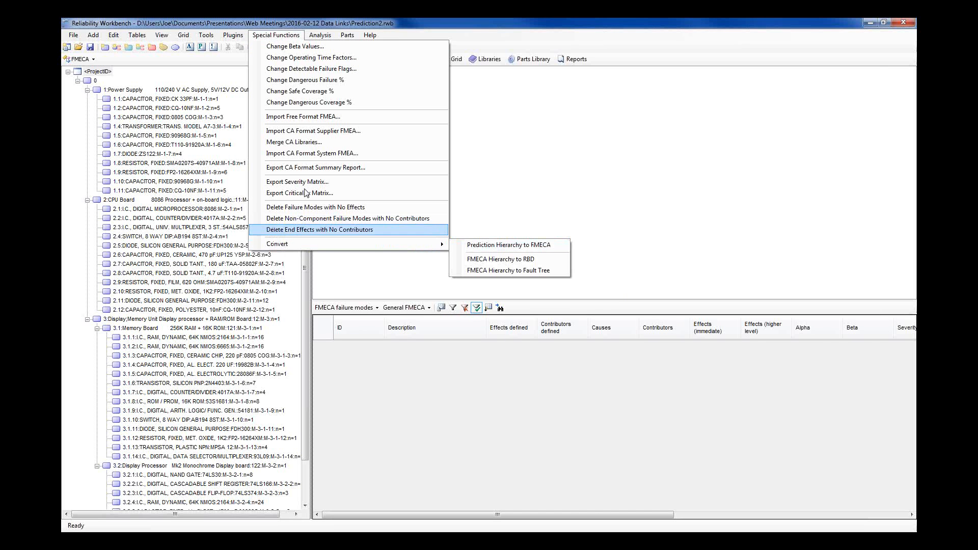
left_click(270, 36)
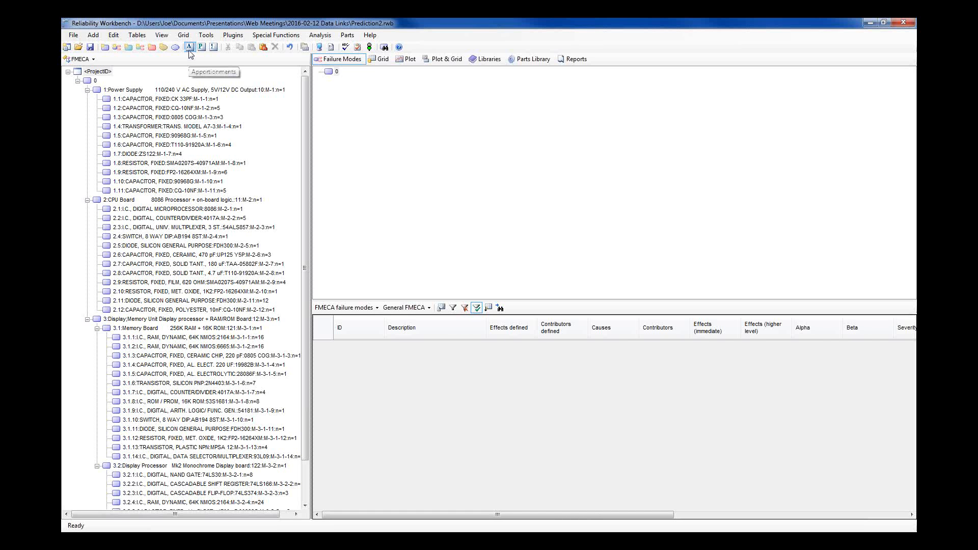
left_click(157, 102)
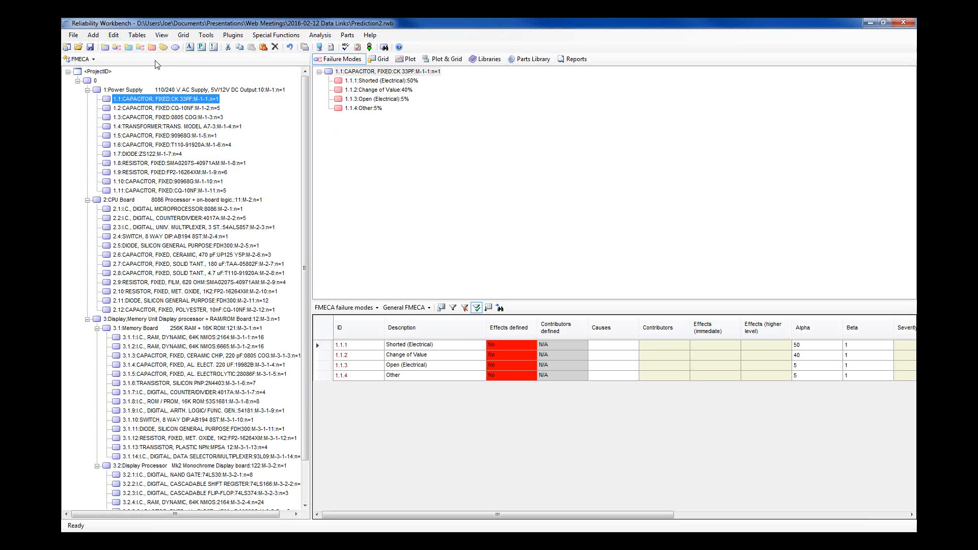
left_click(95, 35)
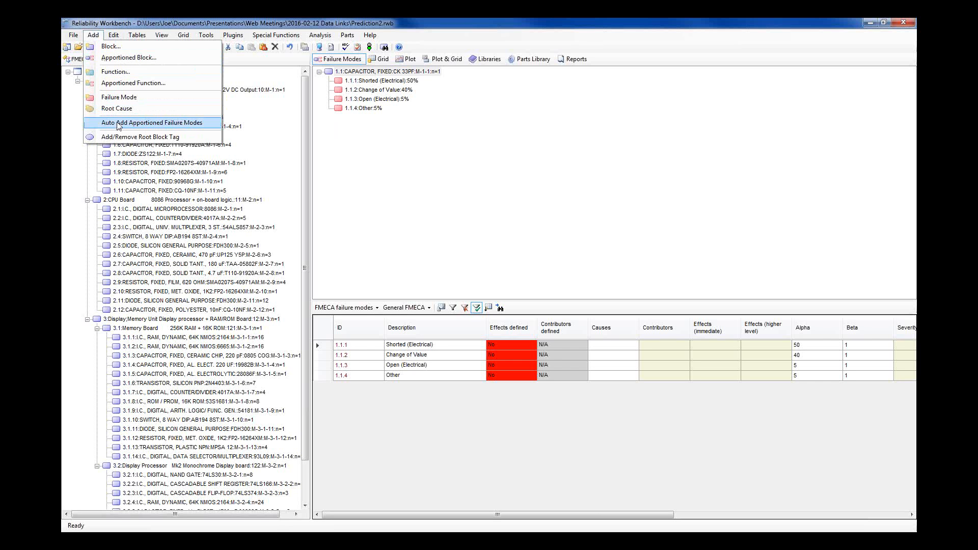
left_click(100, 37)
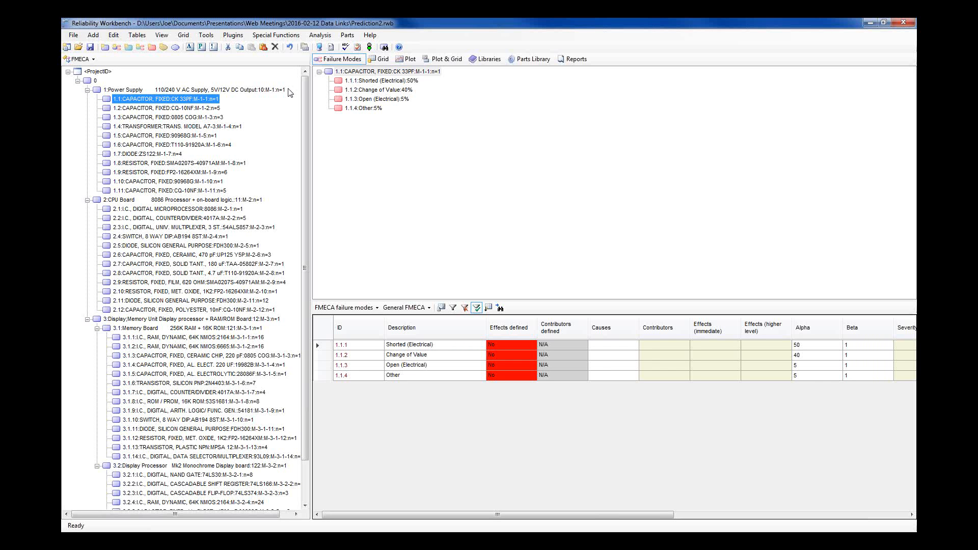
Switch to the Prediction module and check the parameters of capacitor 1.1 without changing them.
left_click(80, 59)
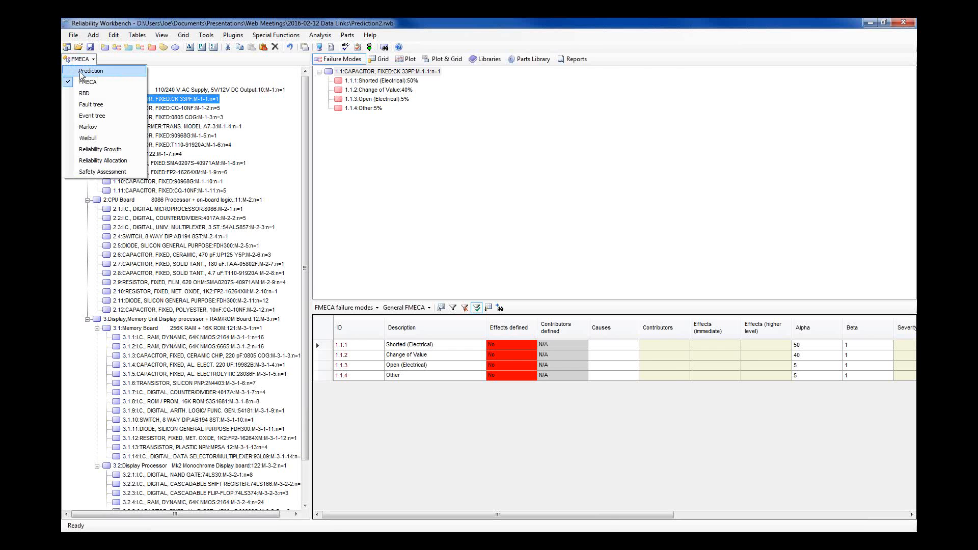
left_click(81, 73)
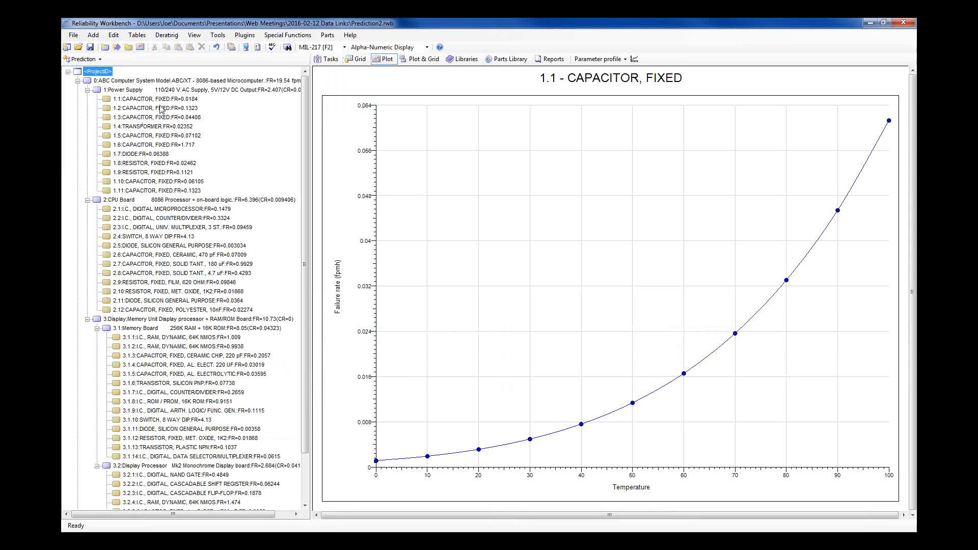
left_click(160, 101)
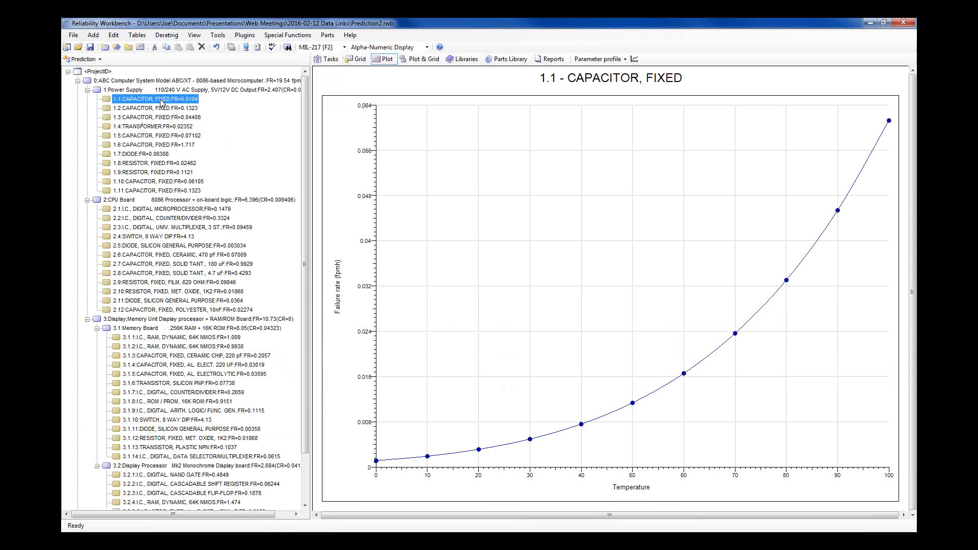
double_click(161, 102)
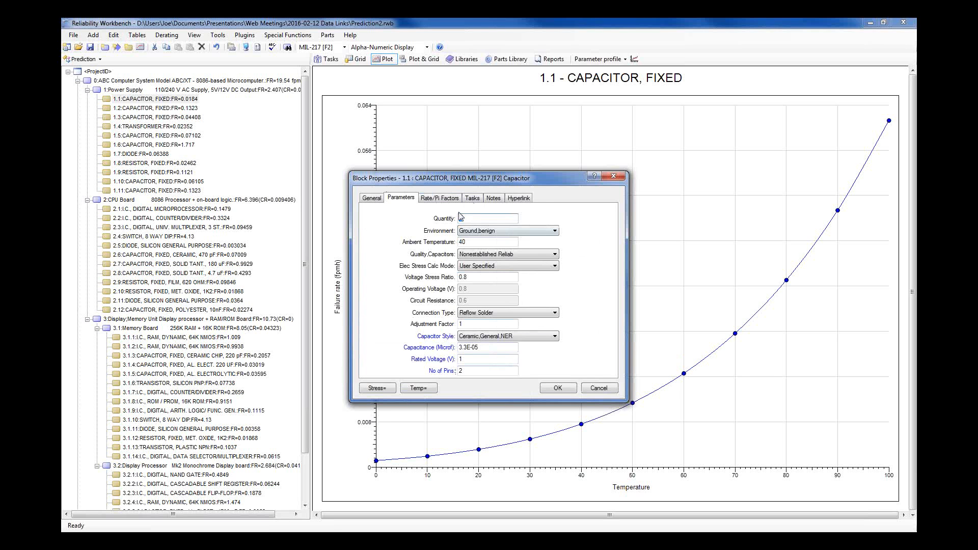
left_click(600, 388)
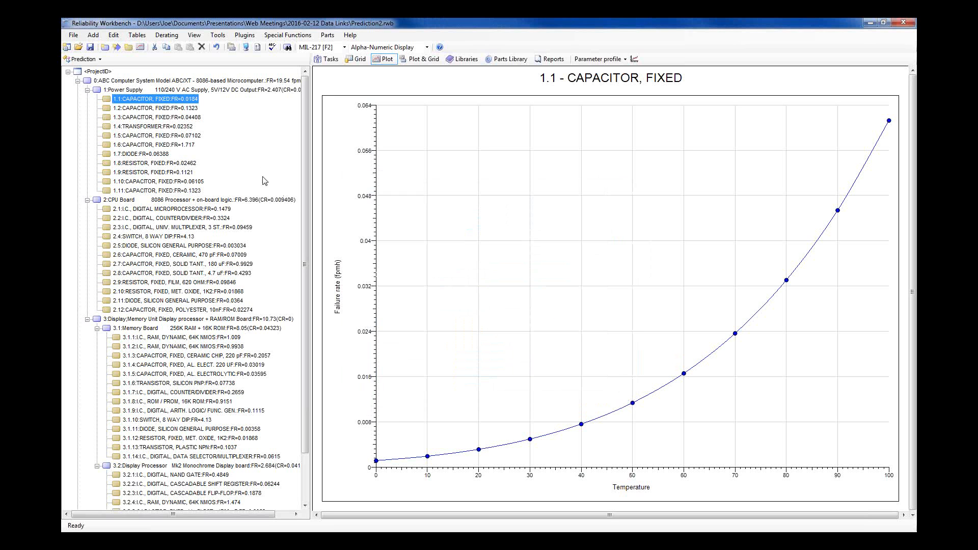
Set the voltage stress ratio of capacitor 1.1 to 0.05 in its Prediction block parameters.
left_click(84, 59)
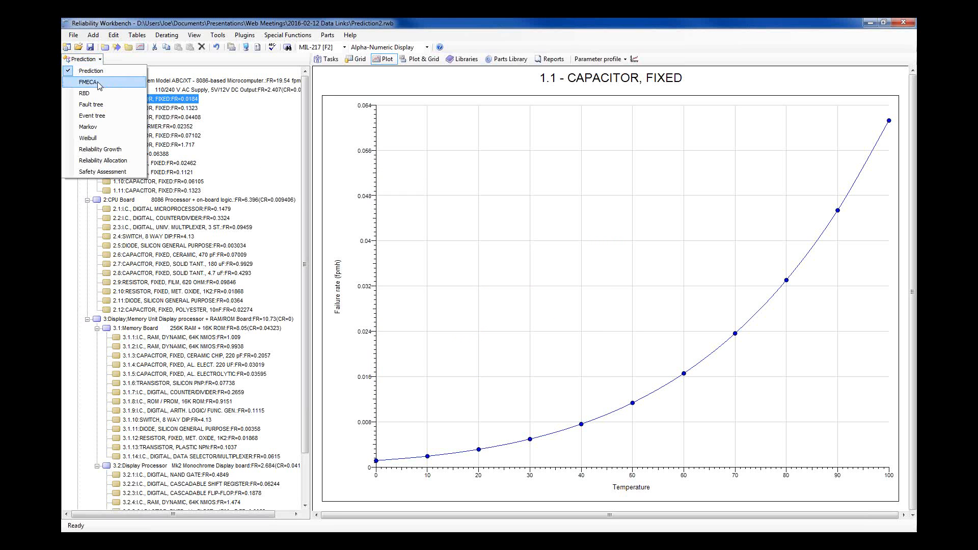
double_click(184, 101)
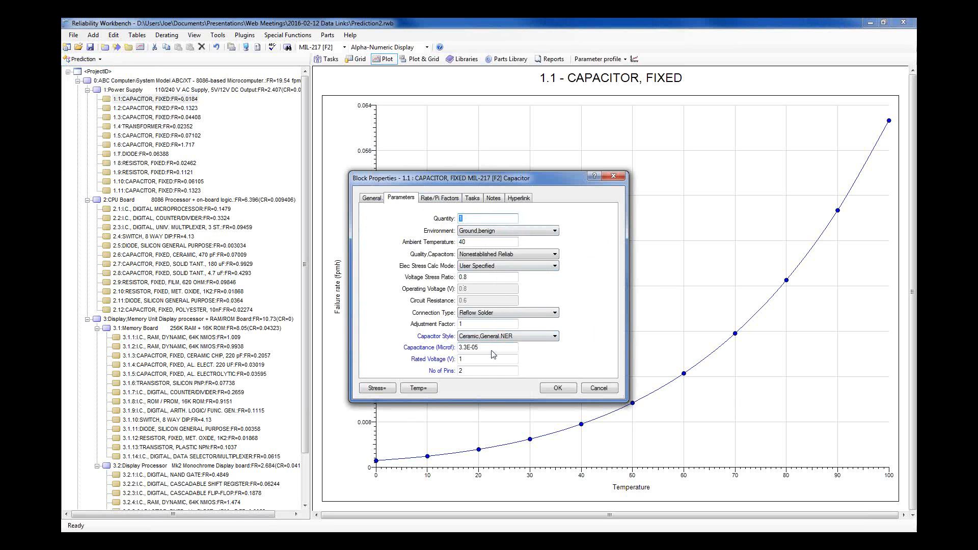
left_click(479, 278)
type(".05")
left_click(557, 389)
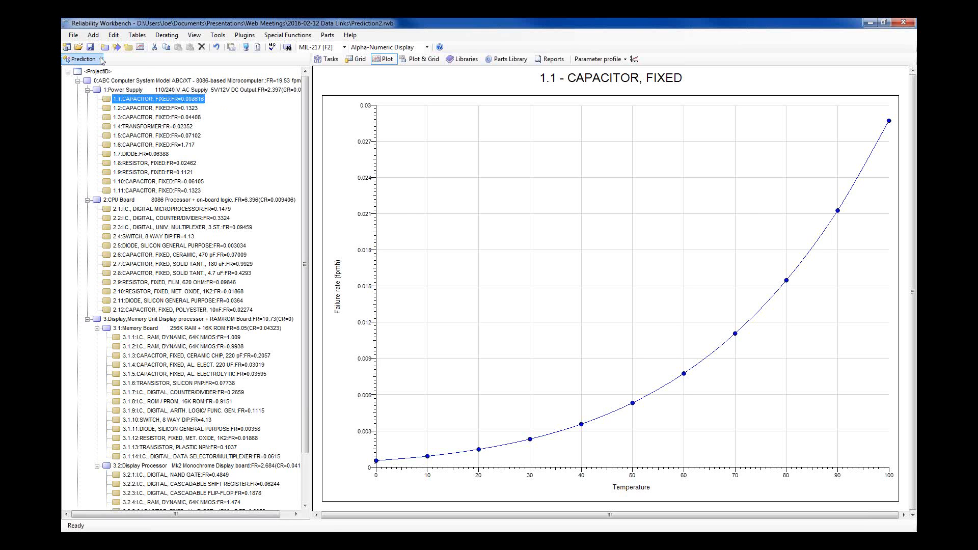
Switch to the FMECA module and open the block properties of capacitor 1.1 to check its failure rate.
left_click(82, 59)
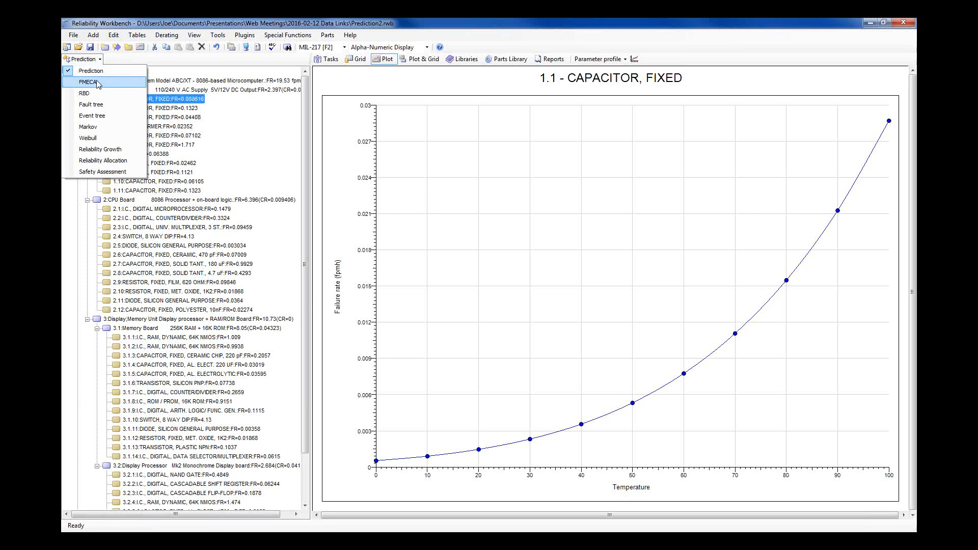
left_click(98, 83)
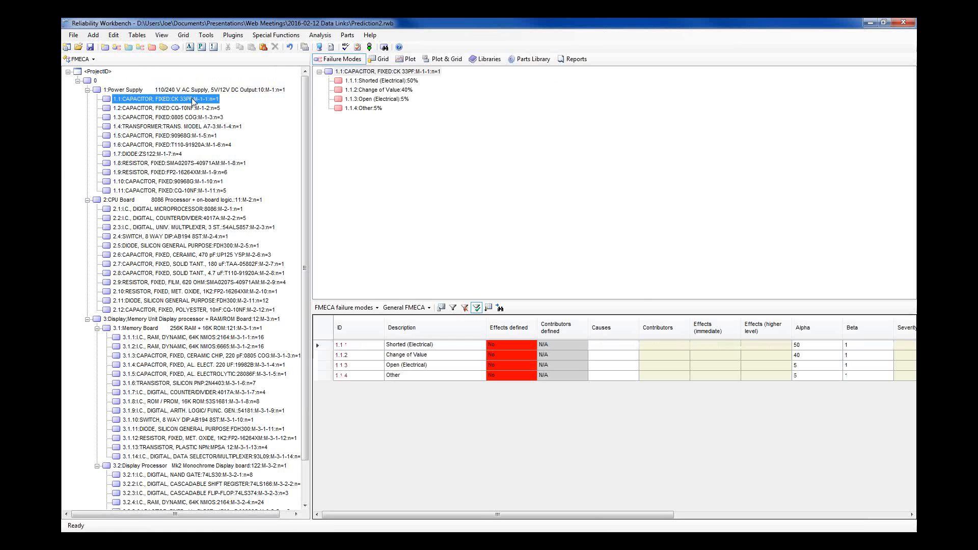
double_click(193, 100)
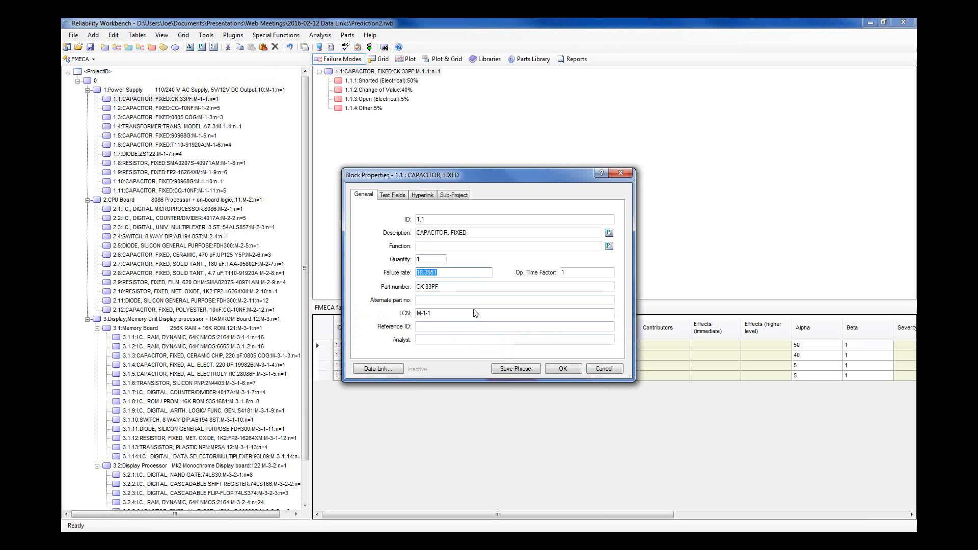
left_click_drag(515, 174, 584, 137)
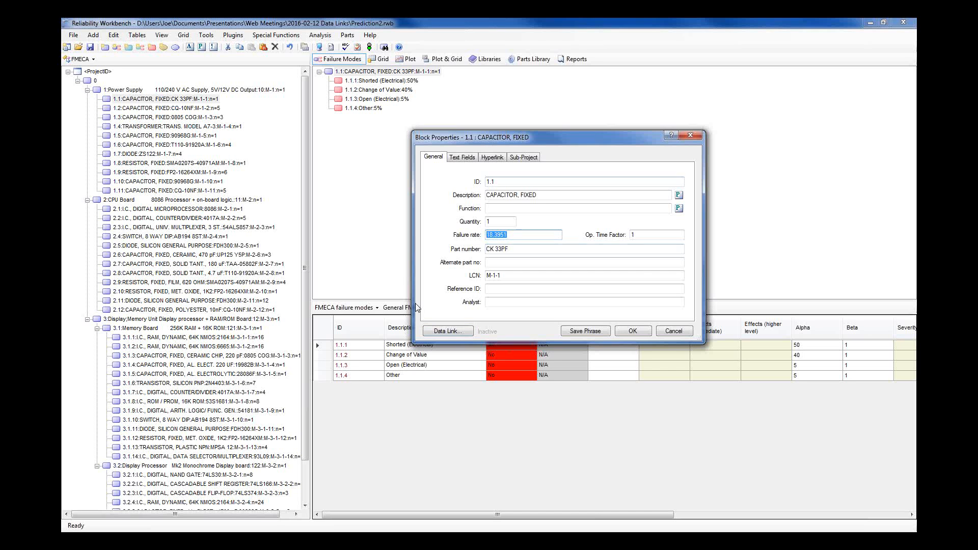
Define a data link for FMECA block 1.1 with source category This project, source type Prediction Block and source object 1.1.
left_click(433, 331)
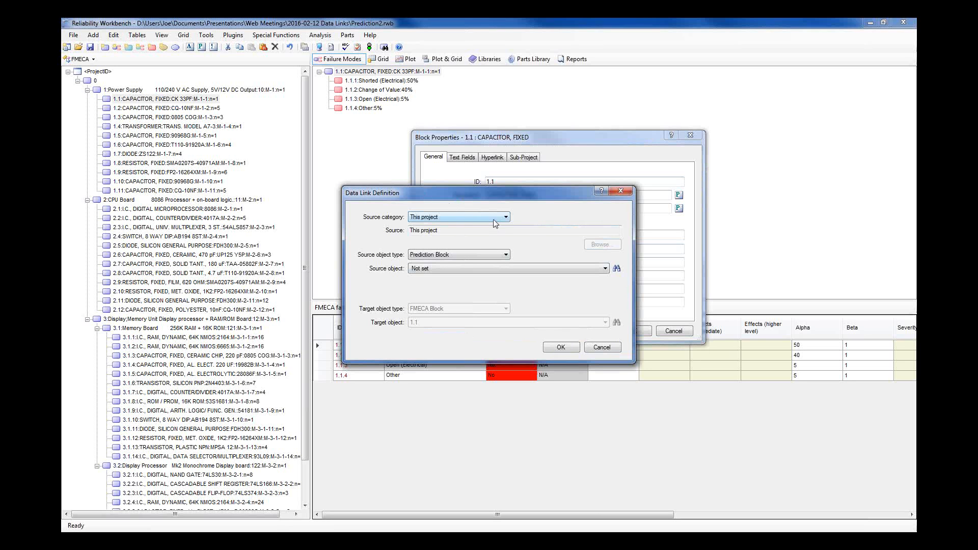
left_click(431, 218)
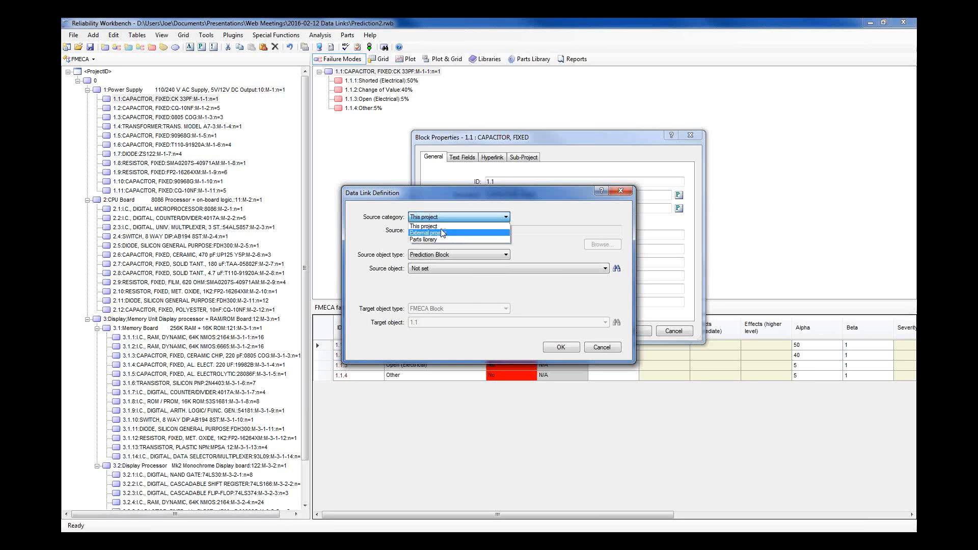
left_click(443, 216)
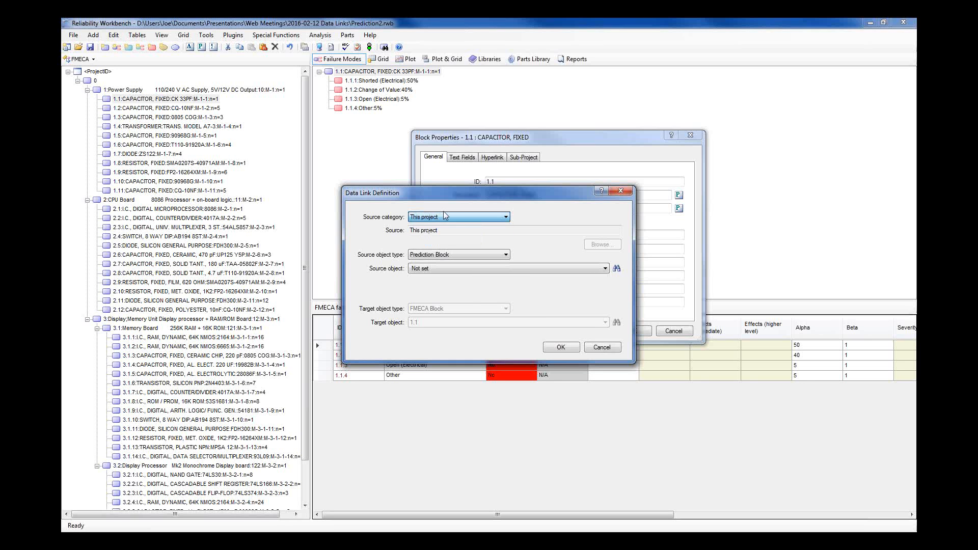
left_click(447, 256)
left_click(447, 257)
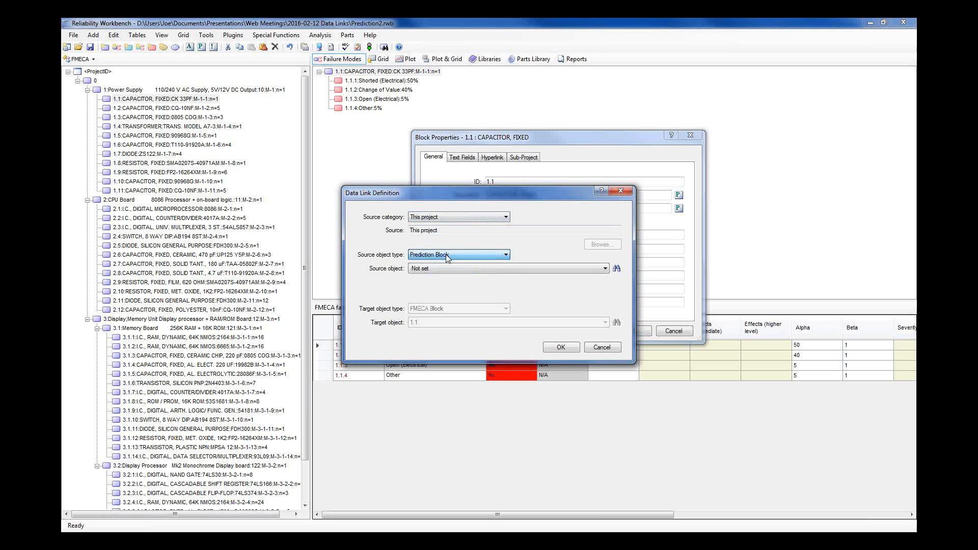
left_click(412, 270)
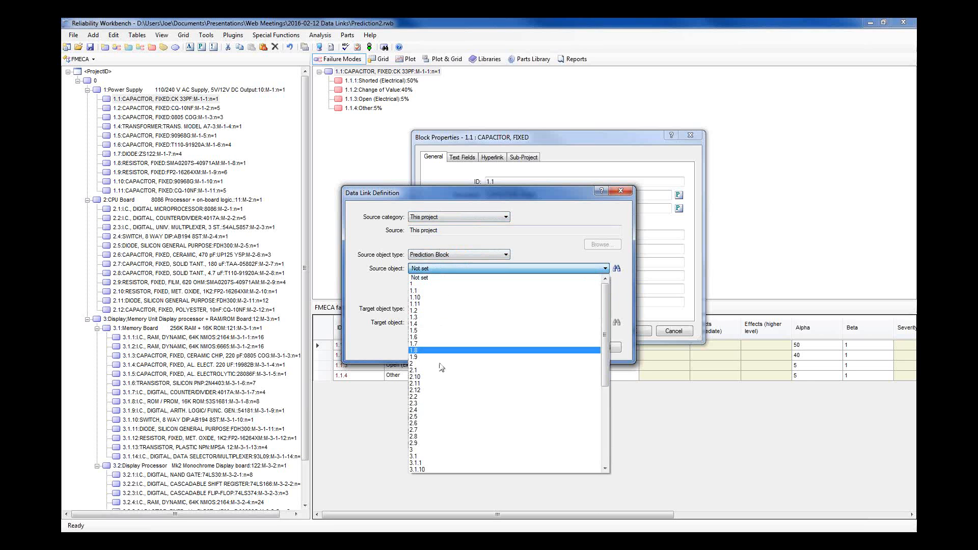
left_click(460, 278)
left_click(617, 269)
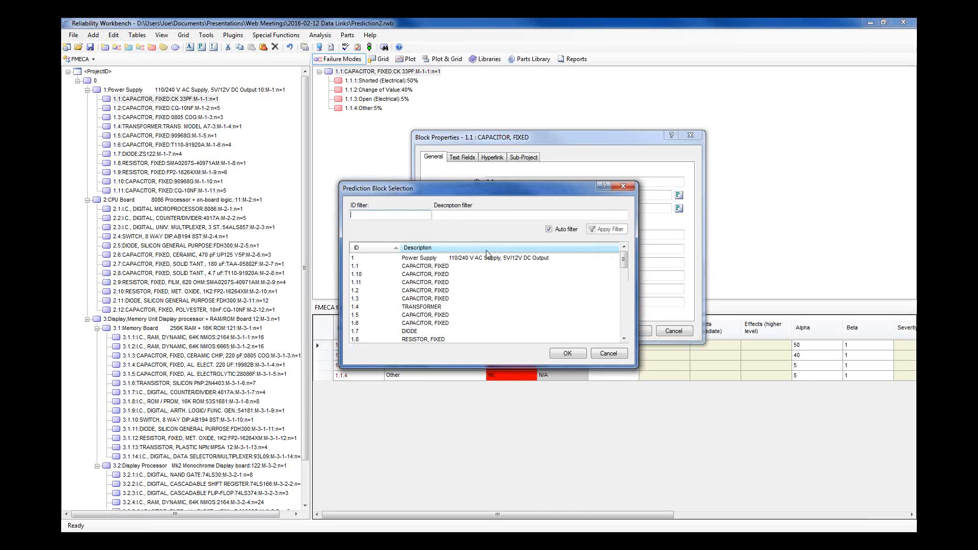
left_click(407, 269)
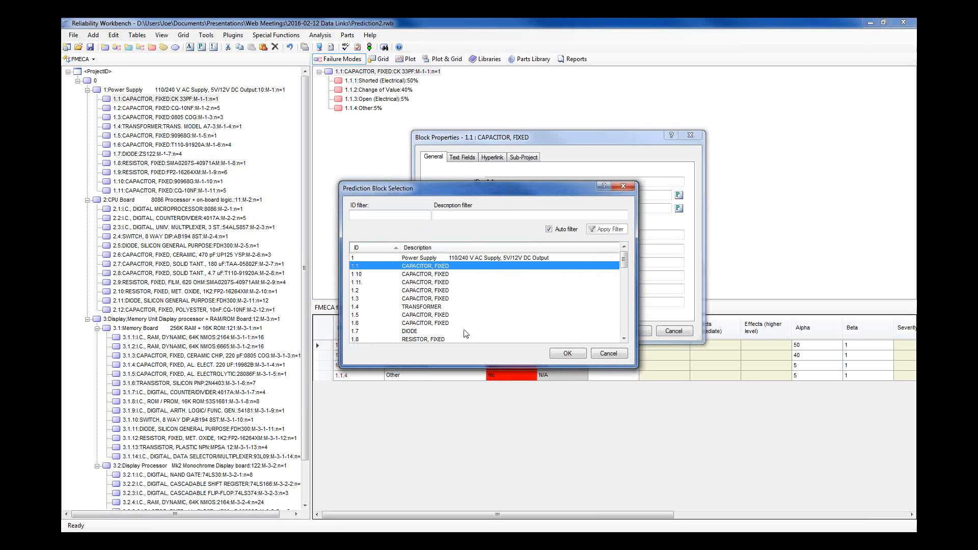
left_click(568, 354)
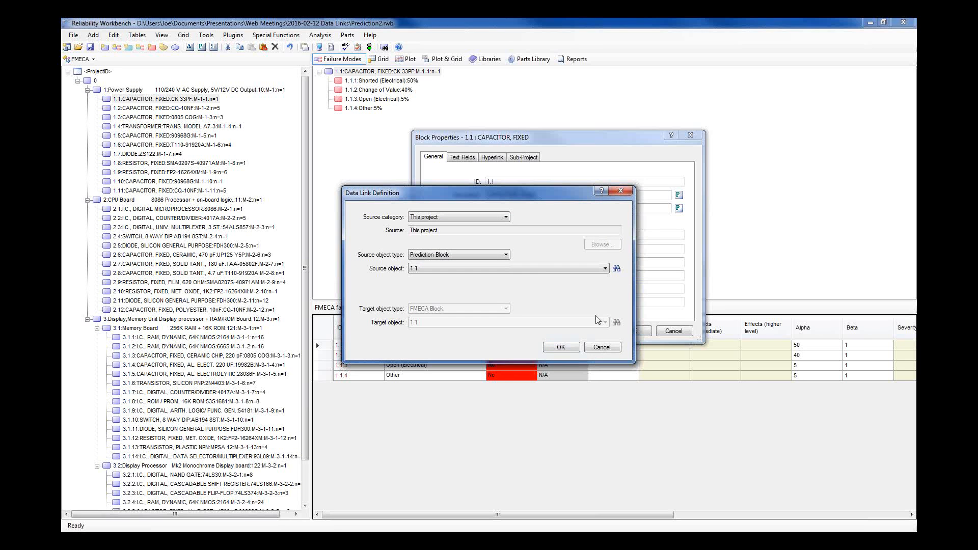
left_click(561, 347)
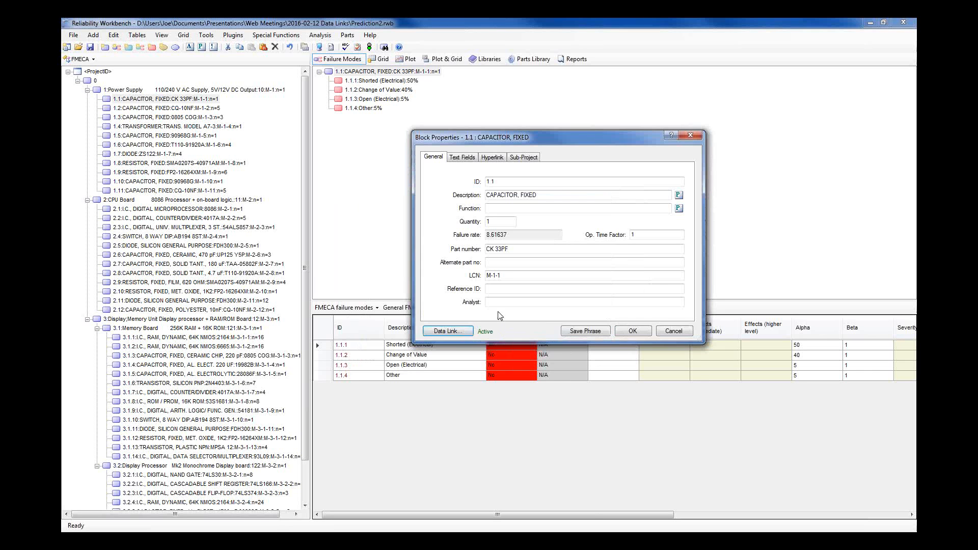
Try to edit the linked failure rate of FMECA block 1.1, and accept the block properties.
left_click(548, 235)
double_click(501, 235)
left_click_drag(486, 237, 524, 236)
left_click(523, 236)
left_click(634, 332)
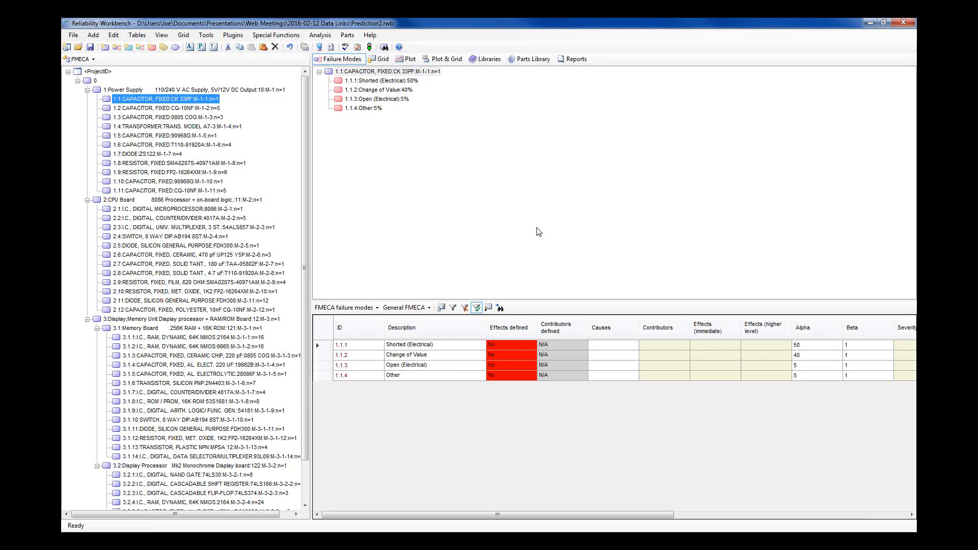
View capacitor 1.2's failure modes and recheck the data link in capacitor 1.1's block properties without changing it.
left_click(178, 109)
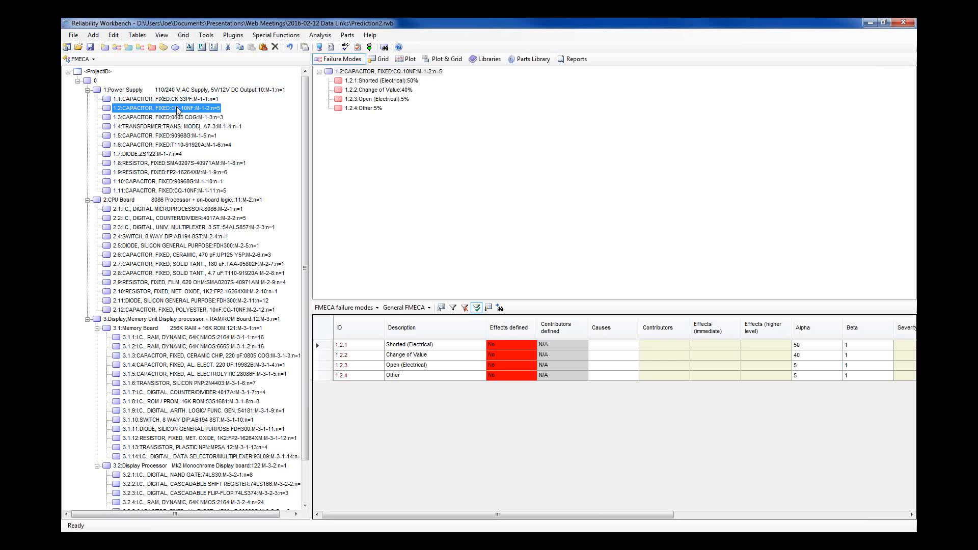
double_click(187, 100)
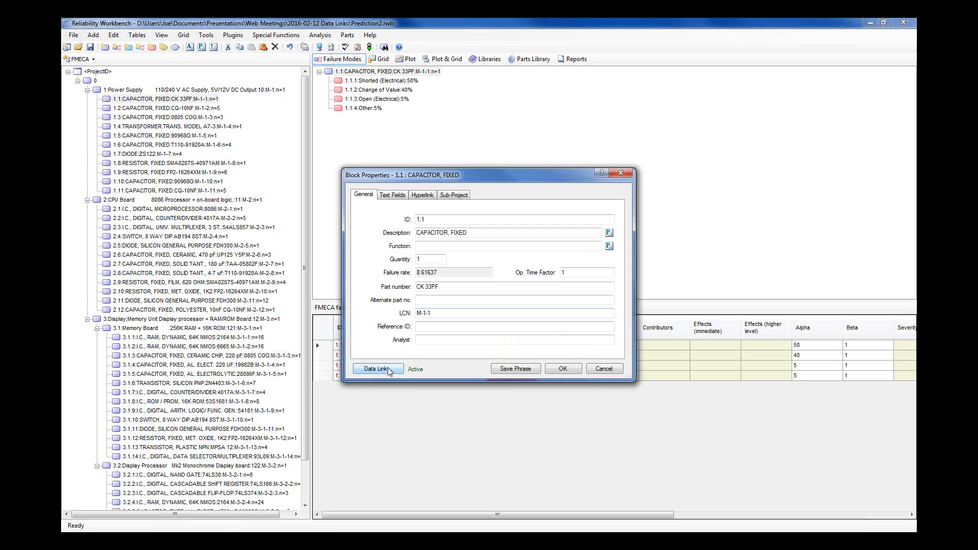
left_click(603, 368)
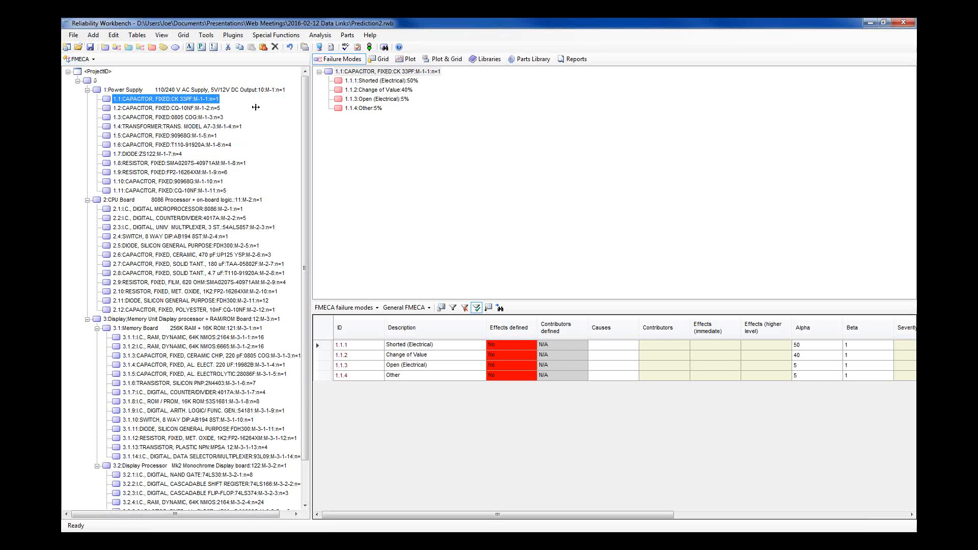
Reload the recent project Prediction2.rwb and discard the unsaved project changes.
left_click(74, 36)
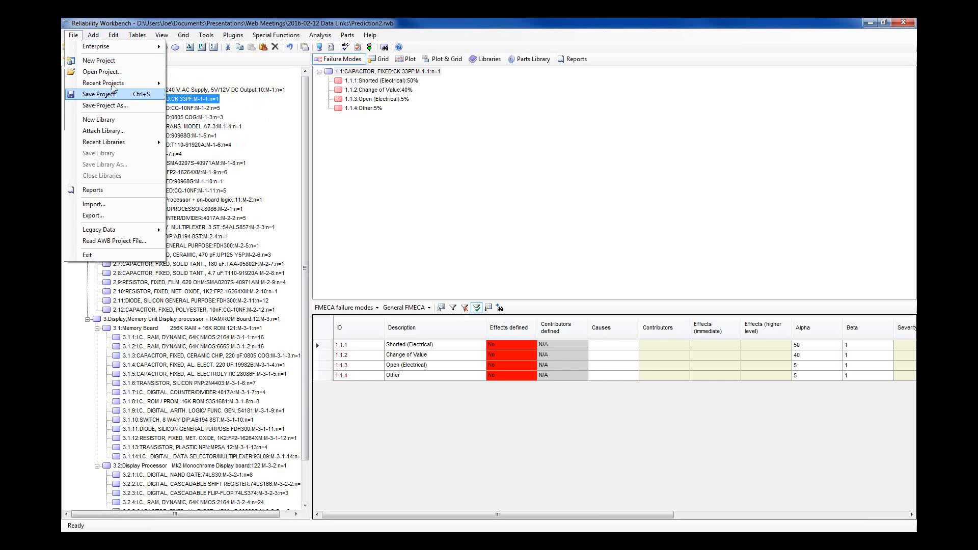
mouse_move(116, 83)
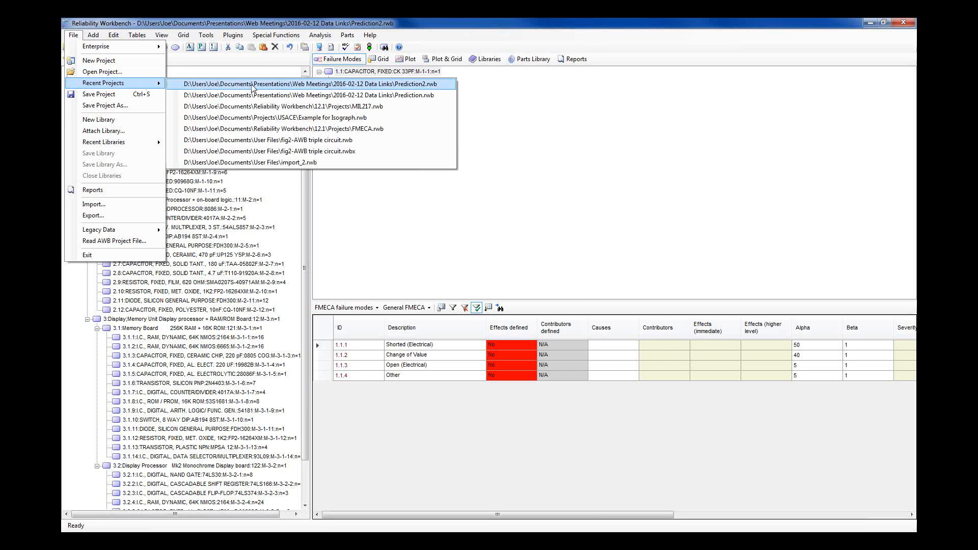
left_click(268, 85)
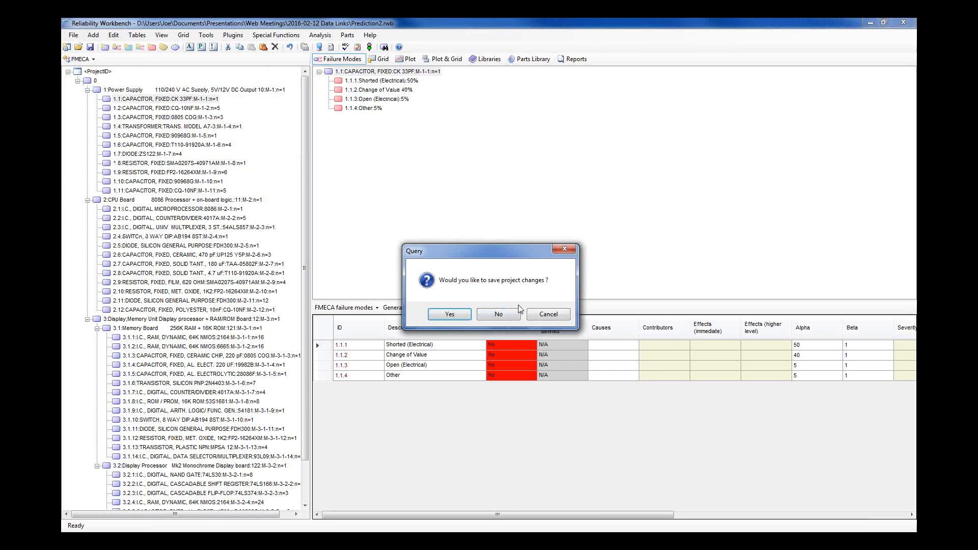
left_click(498, 314)
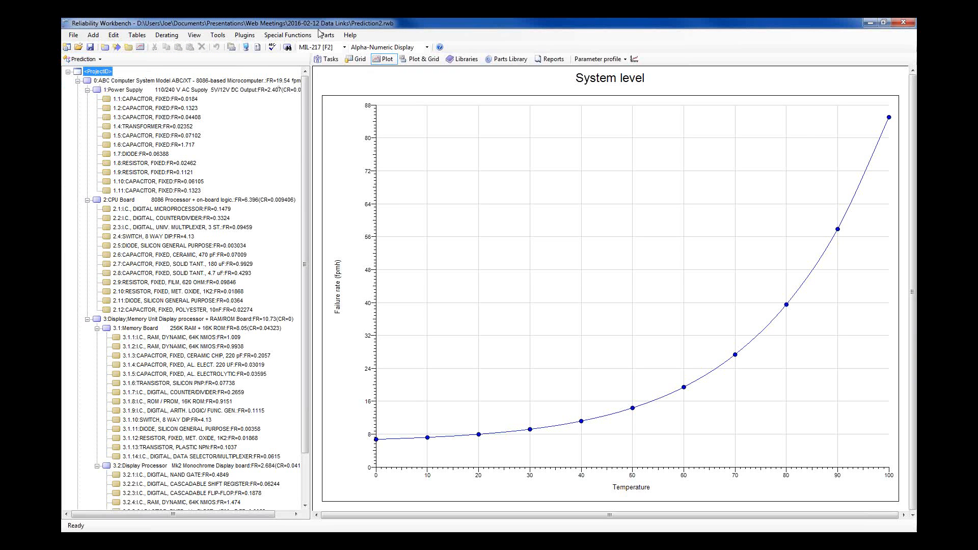
Enable the Data Links project option "Assign data link on inter-module copy within project".
left_click(258, 47)
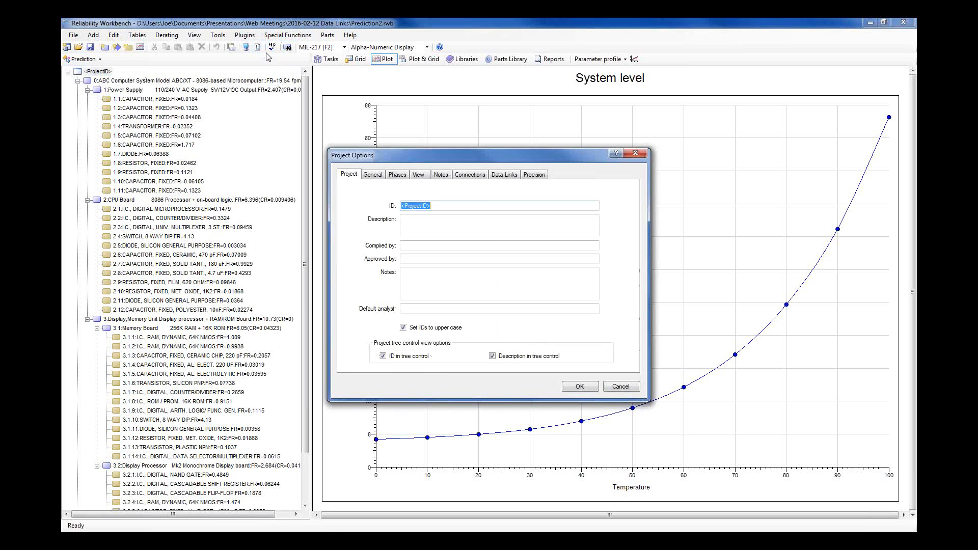
left_click(500, 175)
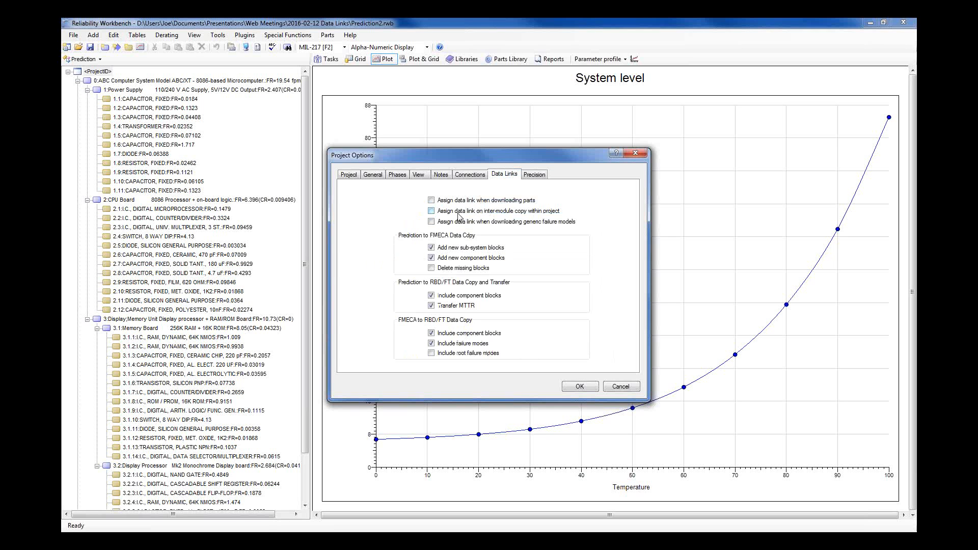
left_click(544, 215)
left_click(580, 386)
Convert the prediction hierarchy to FMECA and expand all blocks under the top-level block 0.
left_click(249, 35)
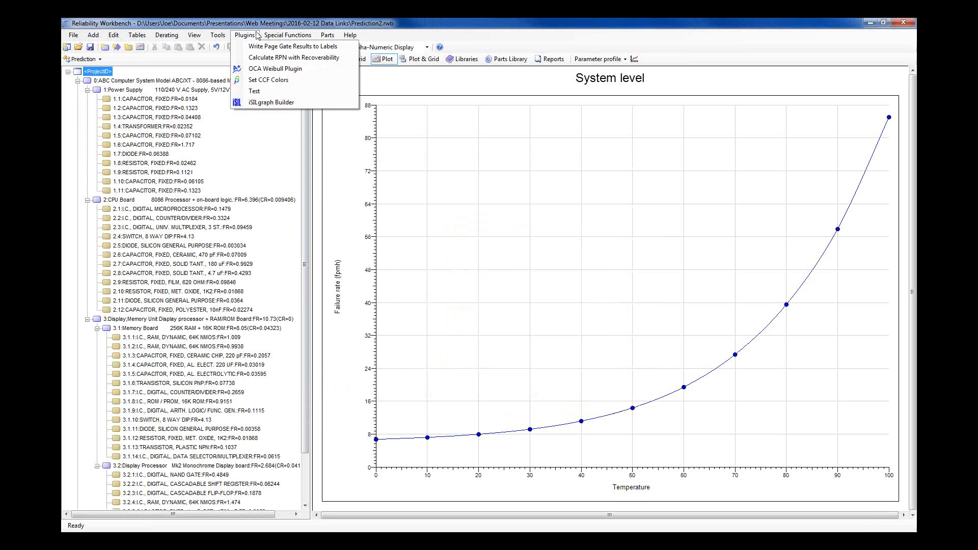
mouse_move(291, 36)
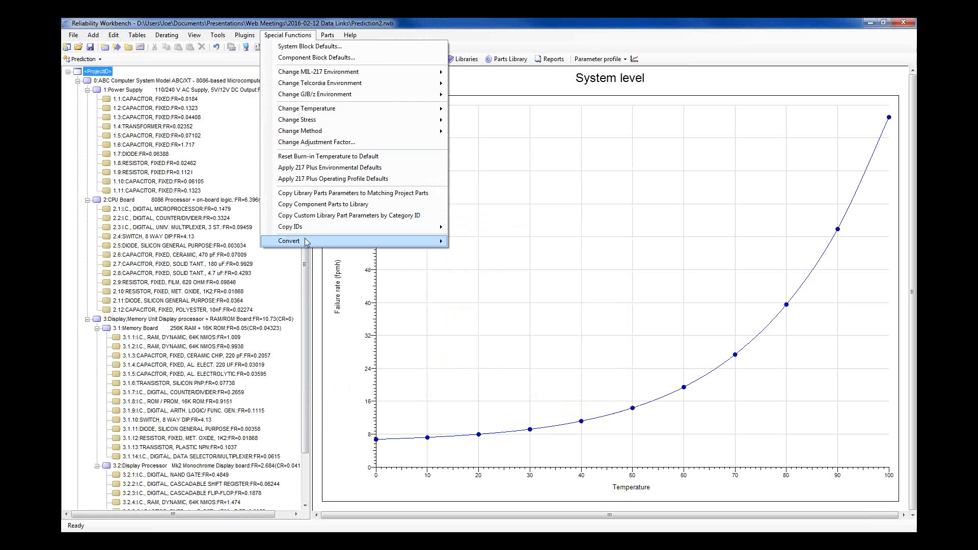
mouse_move(307, 242)
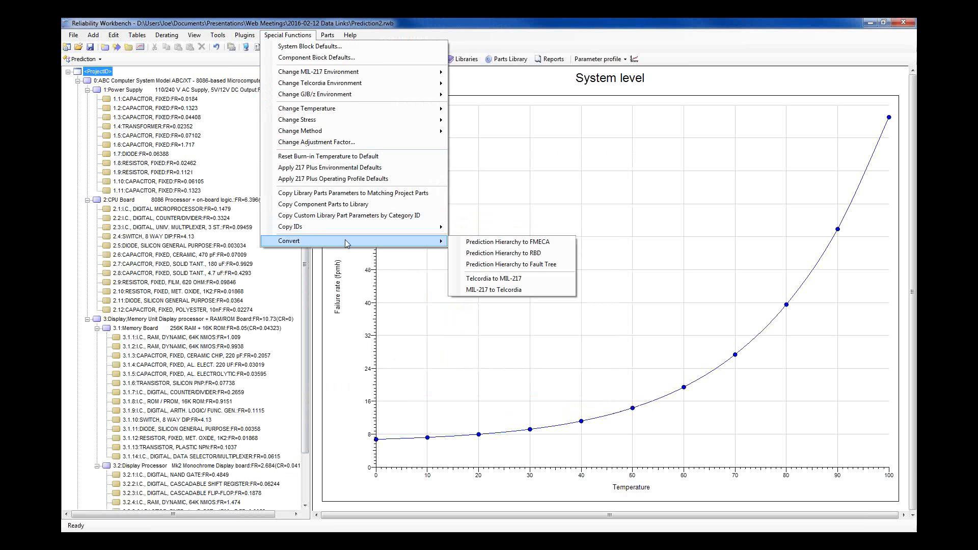
left_click(502, 246)
left_click(533, 315)
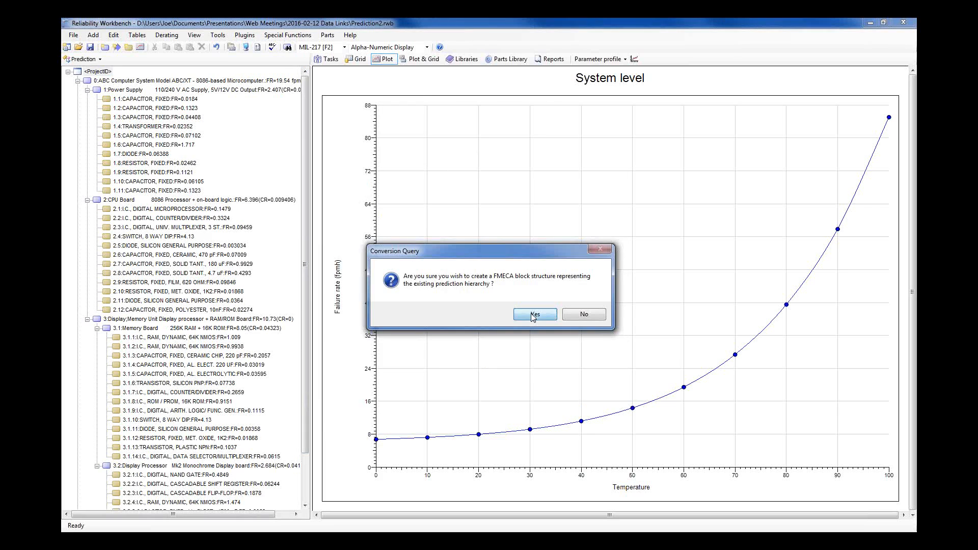
left_click(93, 80)
right_click(91, 80)
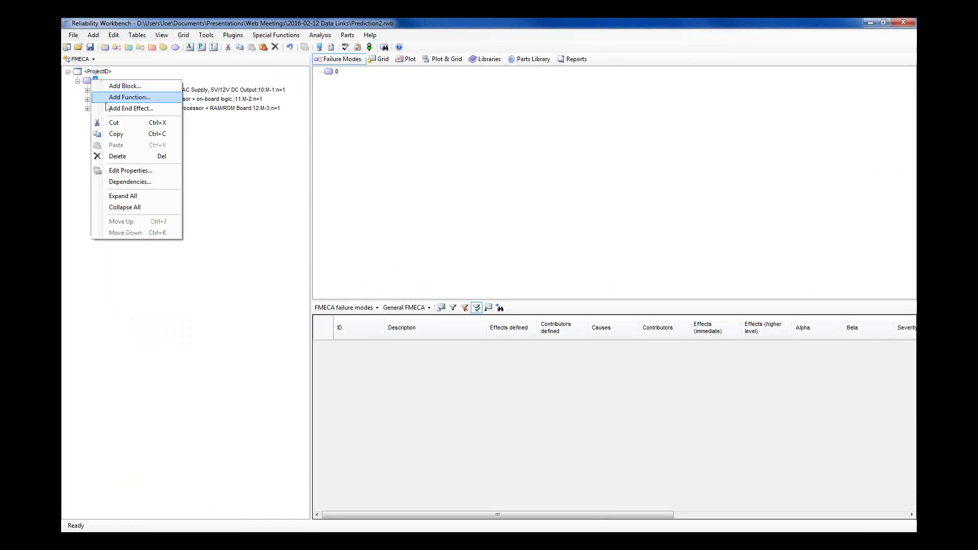
left_click(127, 195)
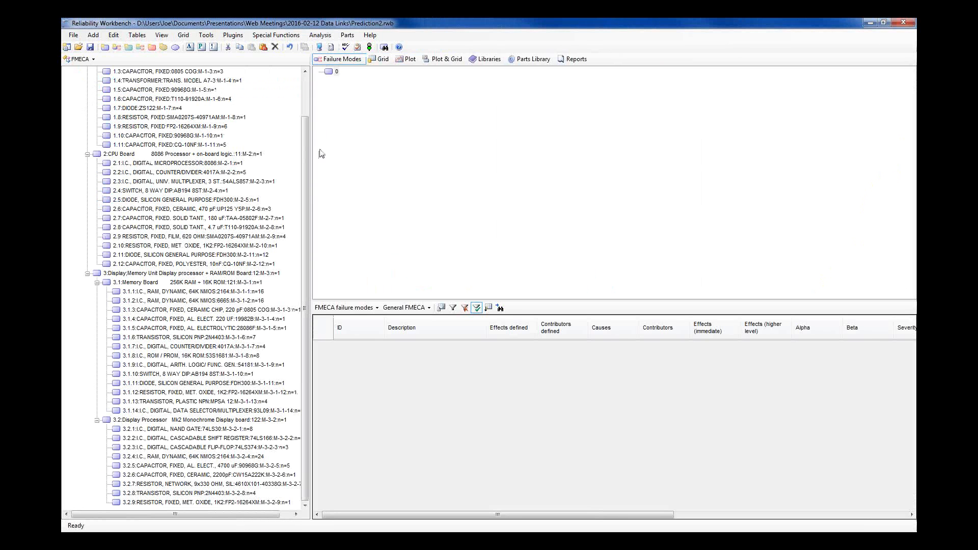
left_click_drag(308, 144, 308, 98)
Check the failure rate and data link status in the block properties of capacitors 1.1 and 1.5, leaving both unchanged.
left_click(165, 99)
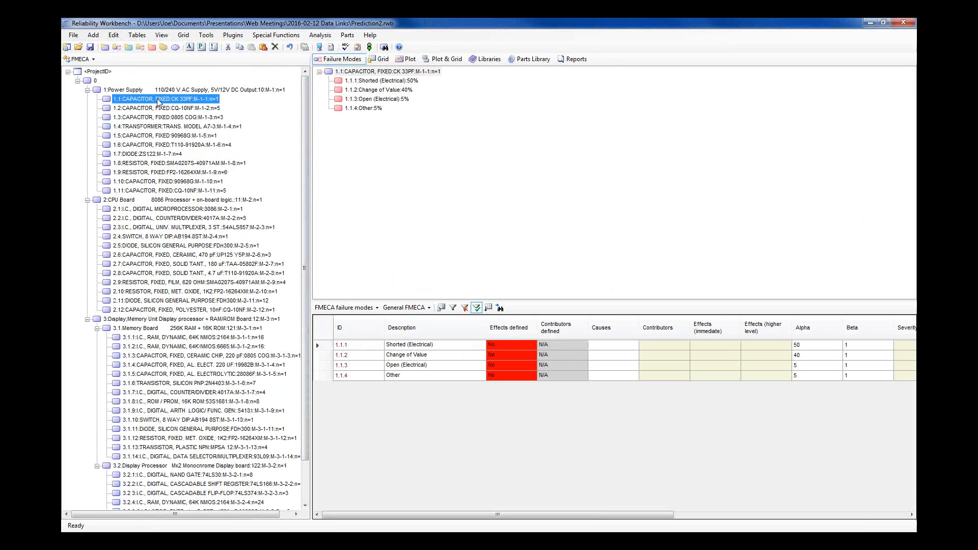
double_click(158, 100)
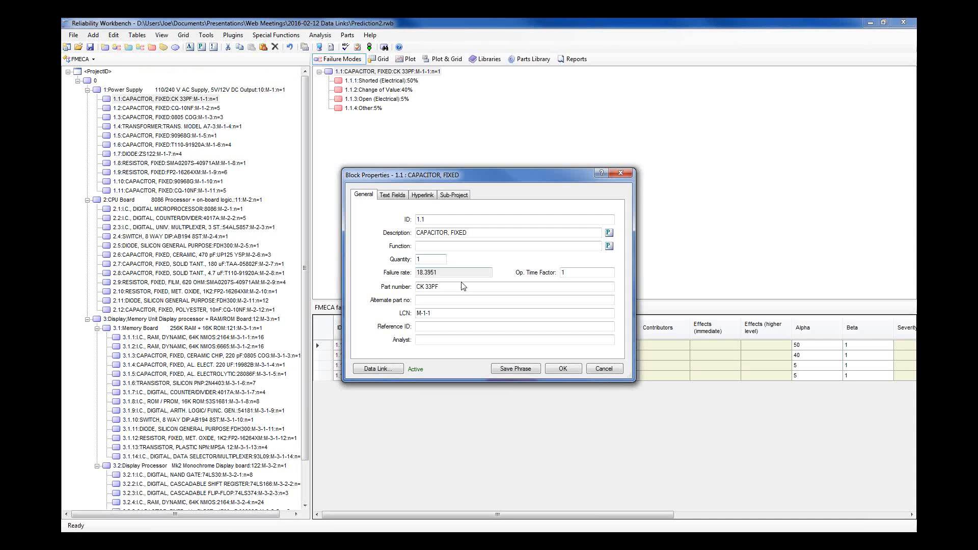
left_click_drag(441, 273, 418, 275)
left_click(447, 274)
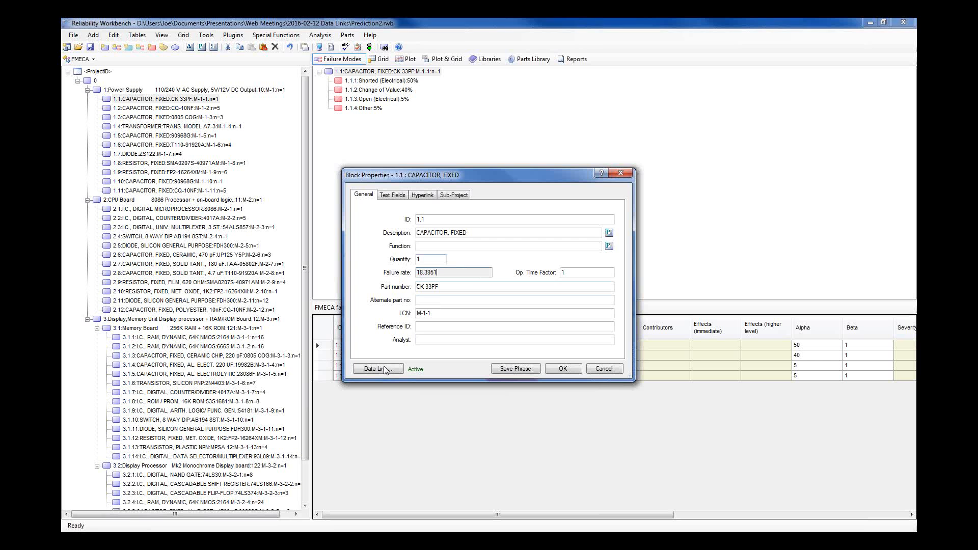
left_click(604, 369)
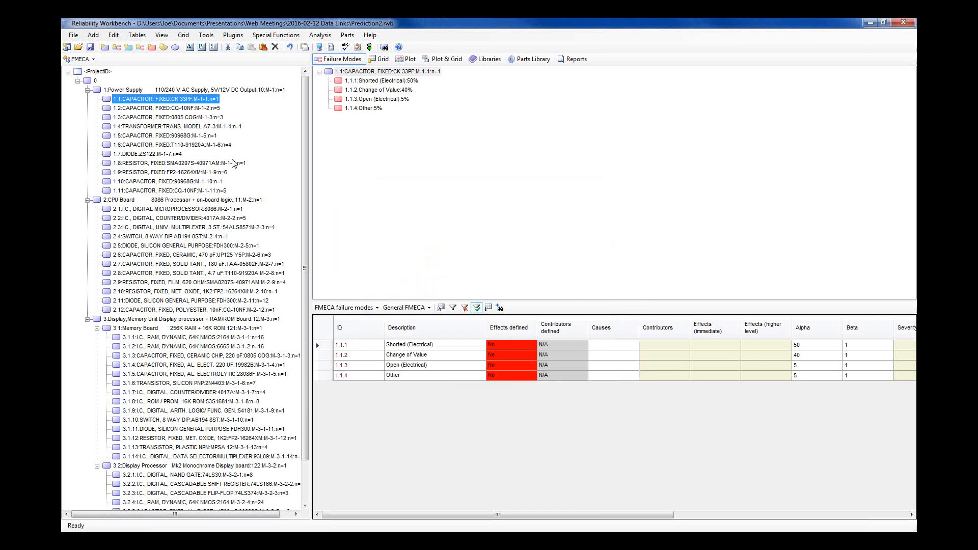
double_click(176, 136)
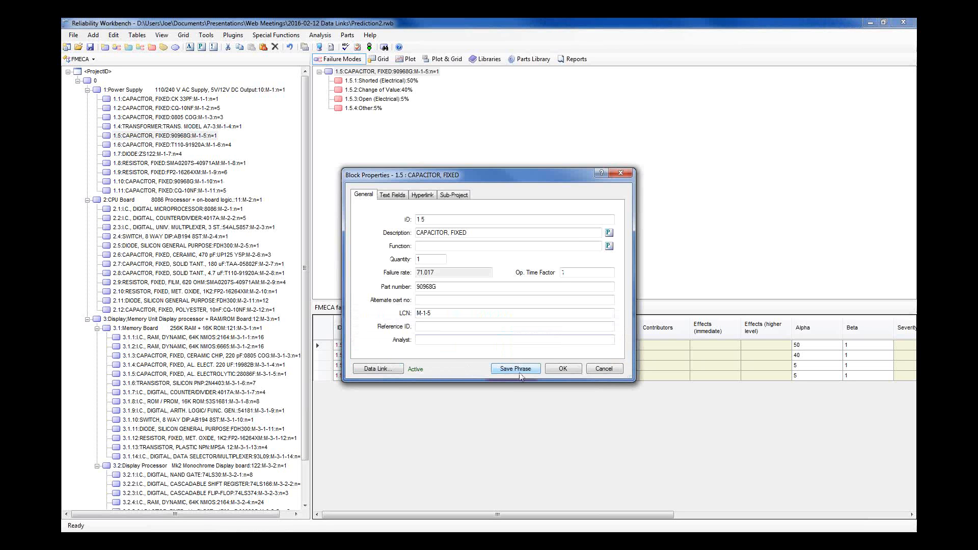
left_click(604, 370)
Review the project's complete list of data links in an enlarged window, and close it.
left_click(114, 35)
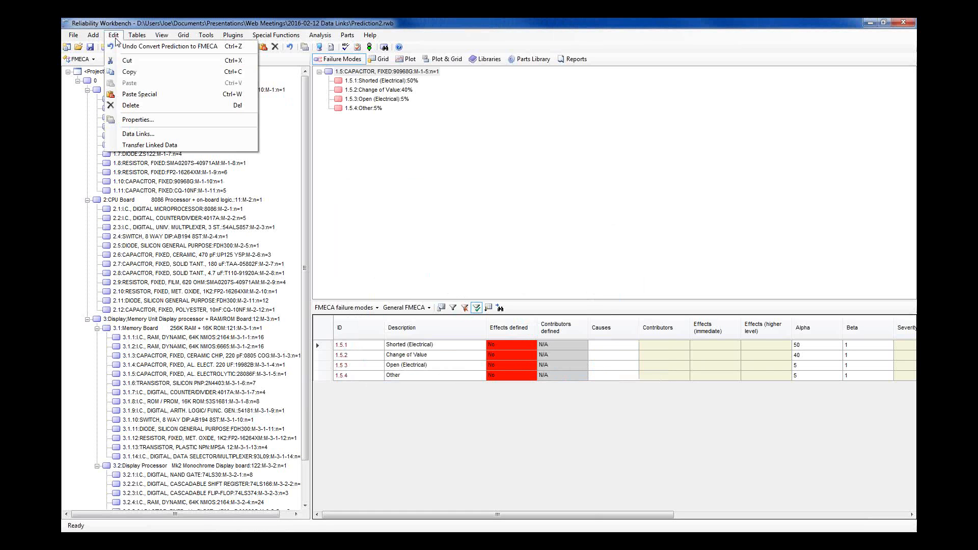
left_click(132, 135)
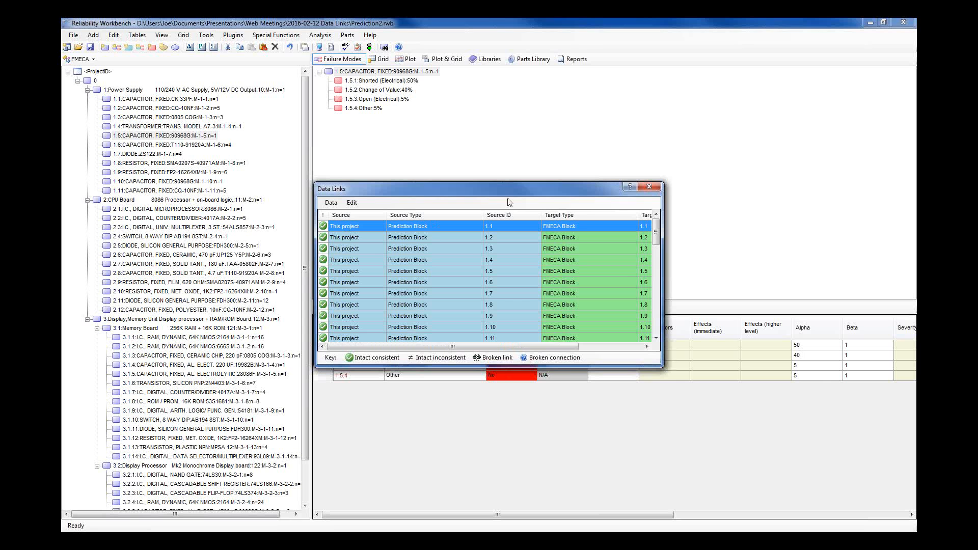
left_click_drag(494, 190, 364, 104)
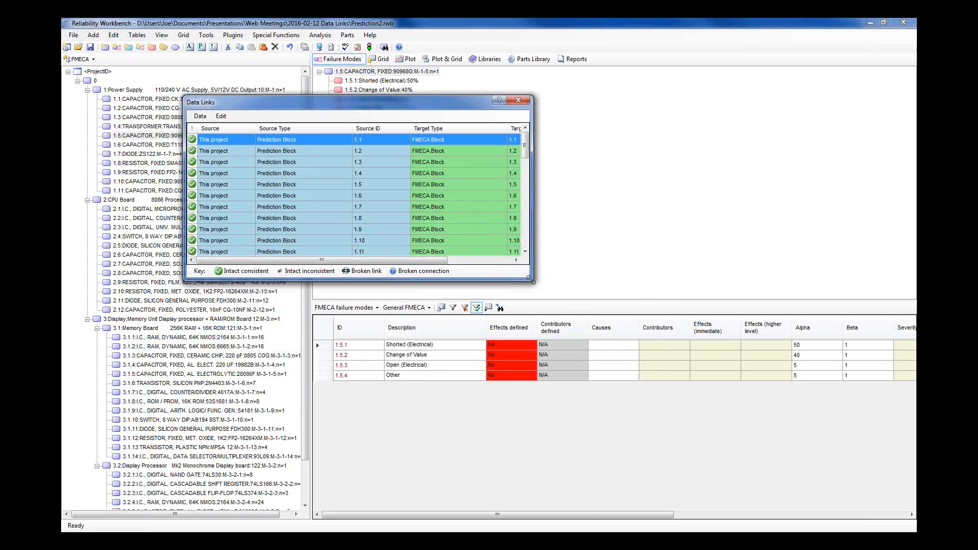
left_click_drag(568, 307, 728, 452)
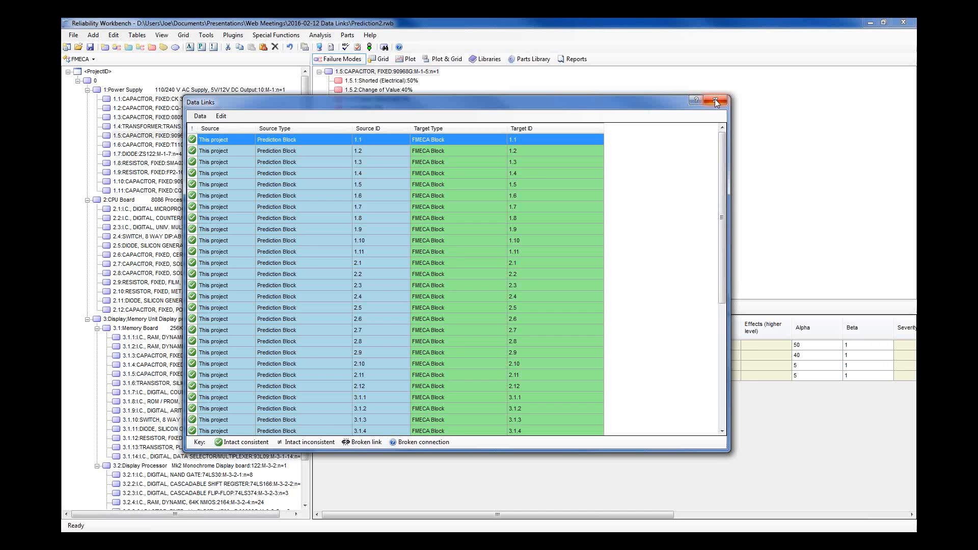
left_click(715, 100)
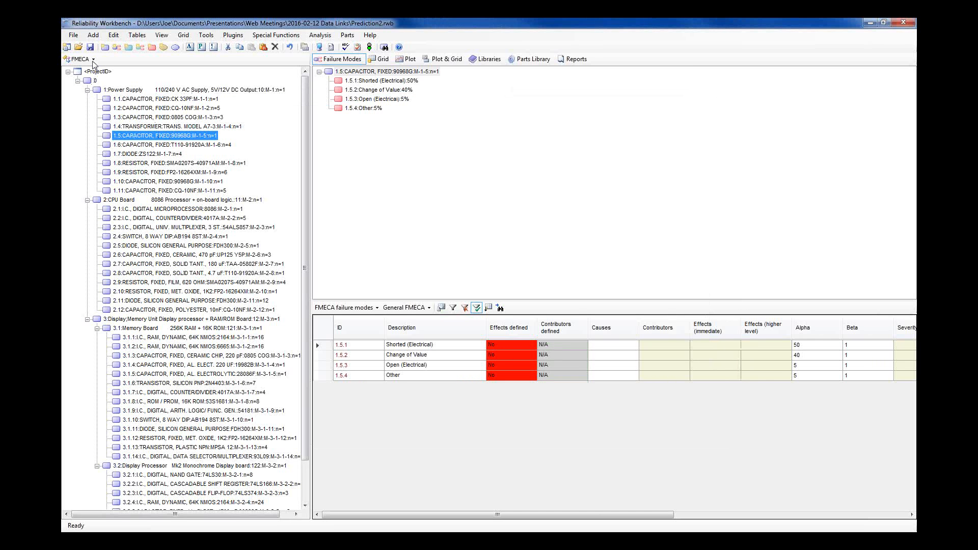
left_click(168, 91)
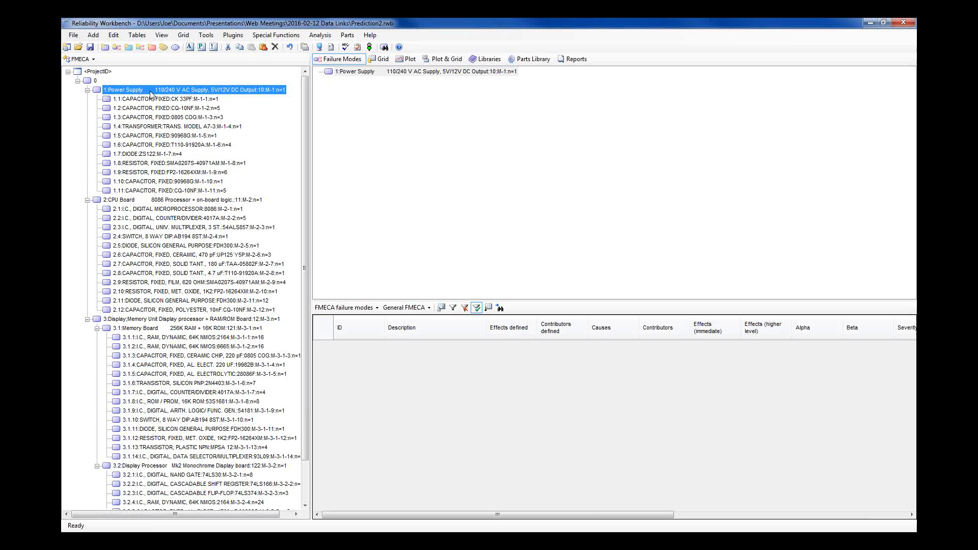
left_click(80, 59)
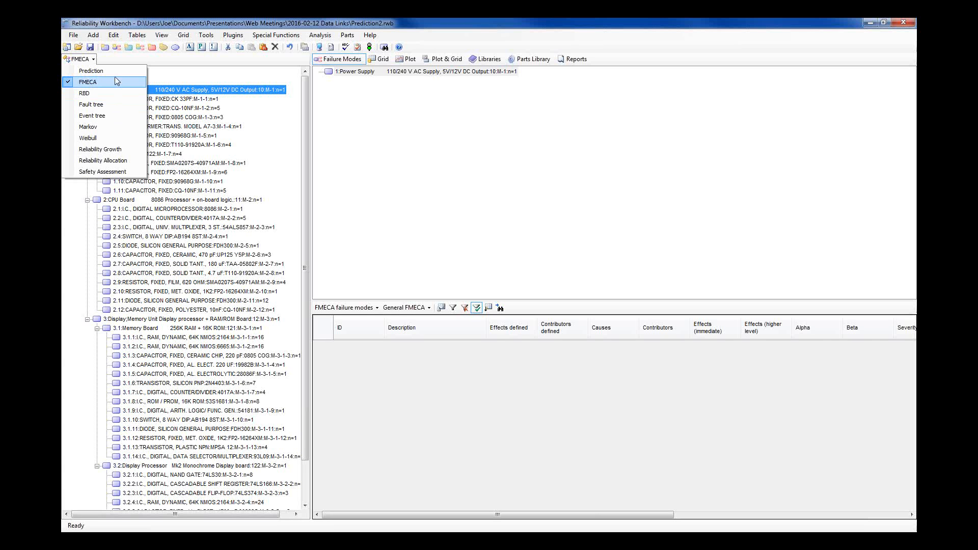
left_click(94, 60)
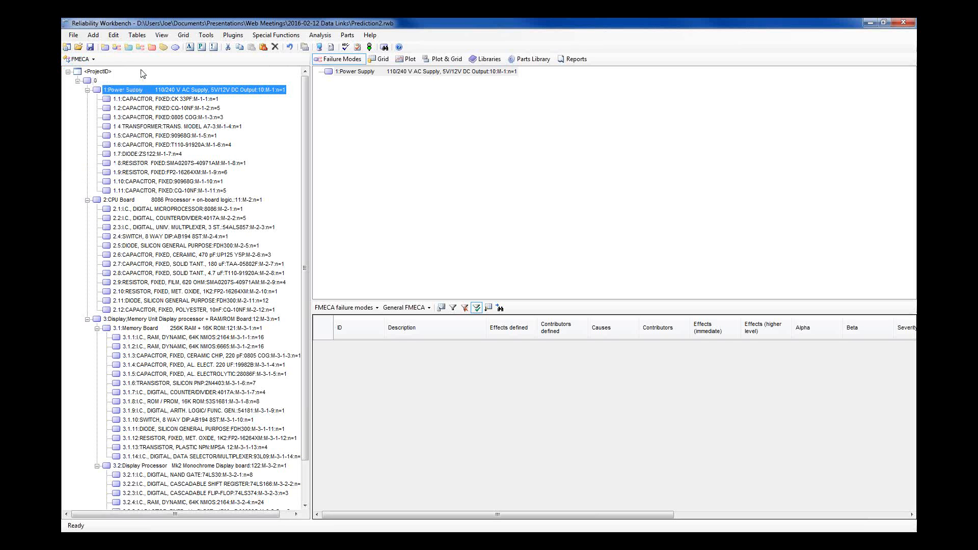
Examine the Prediction to FMECA Data Copy settings in the Data Links project options, and cancel without changes.
left_click(335, 46)
left_click(506, 175)
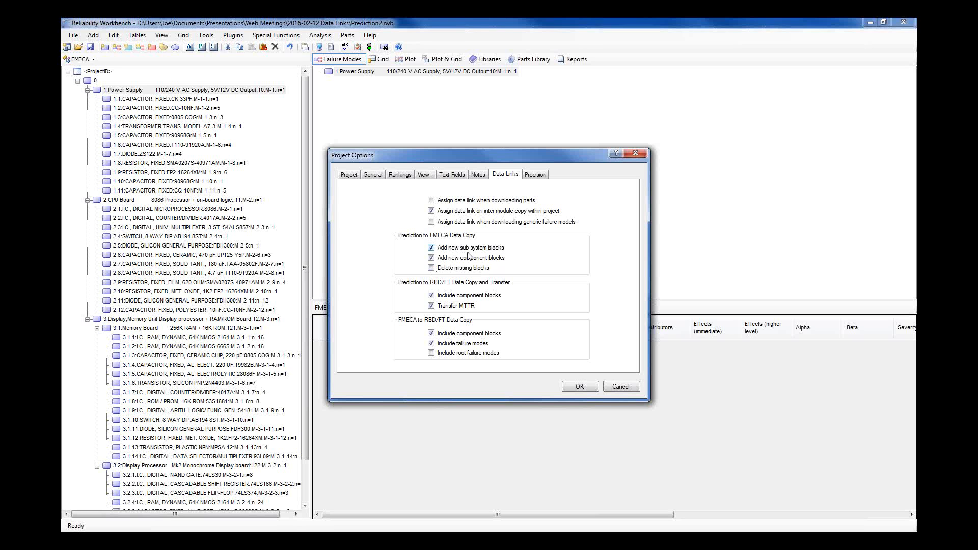
left_click(432, 258)
left_click(621, 387)
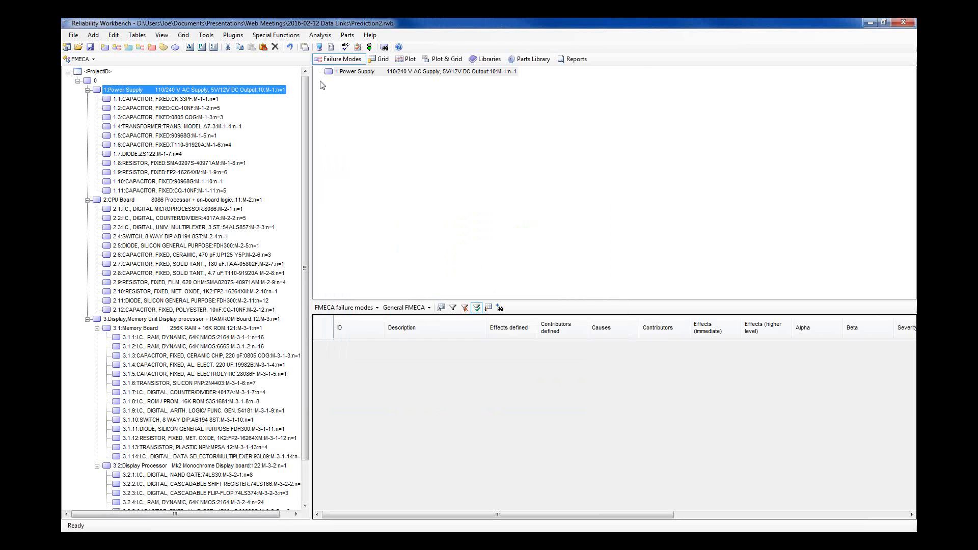
left_click(290, 39)
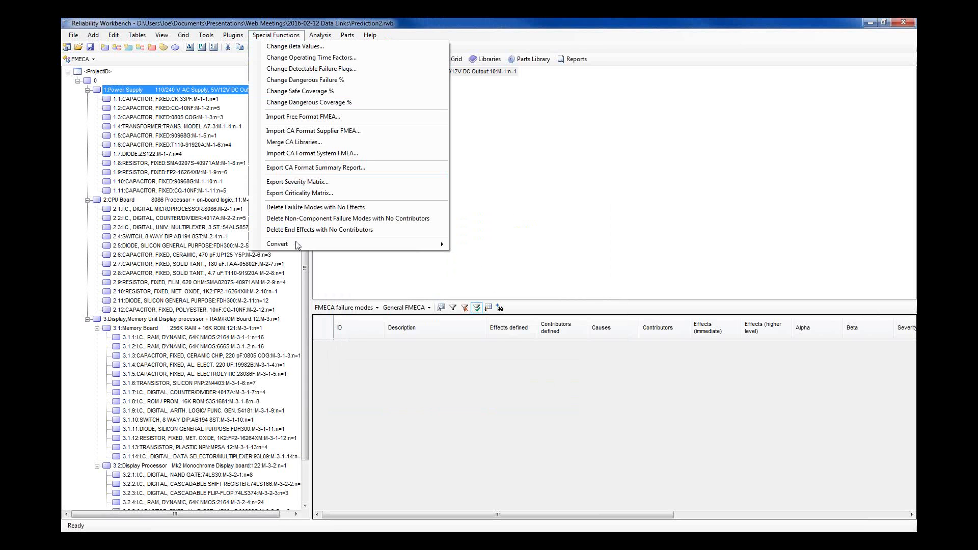
mouse_move(298, 244)
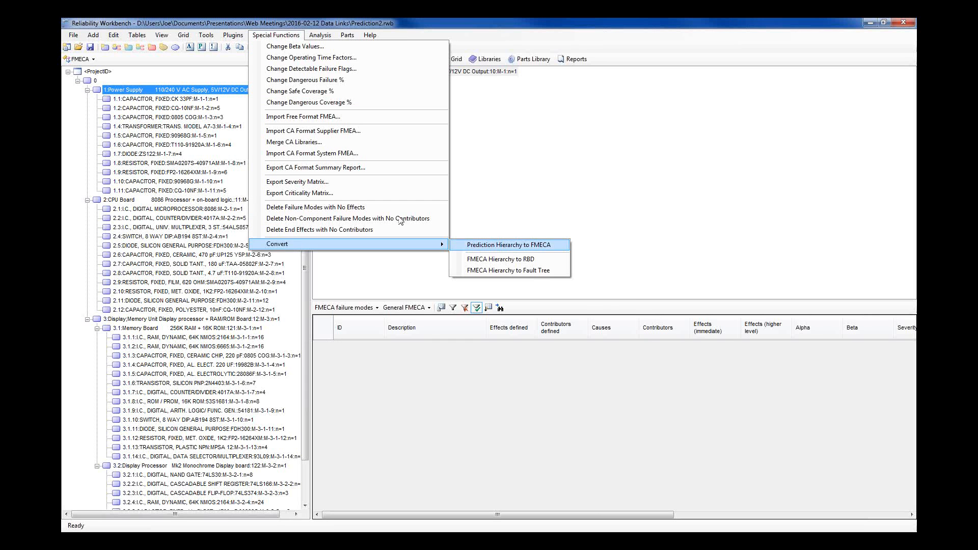
left_click(274, 35)
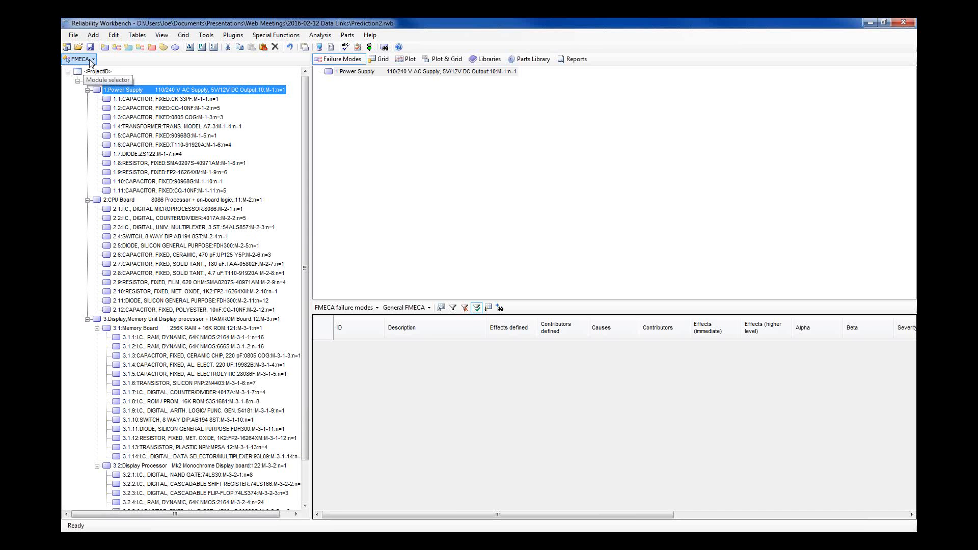
Reopen Prediction2.rwb from the recent projects without saving the converted FMECA.
left_click(73, 35)
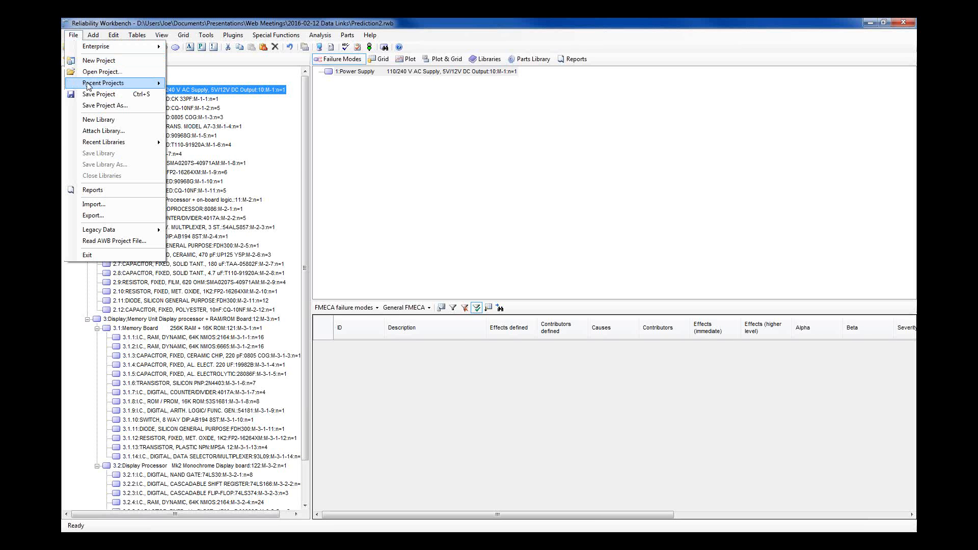
mouse_move(88, 86)
left_click(265, 94)
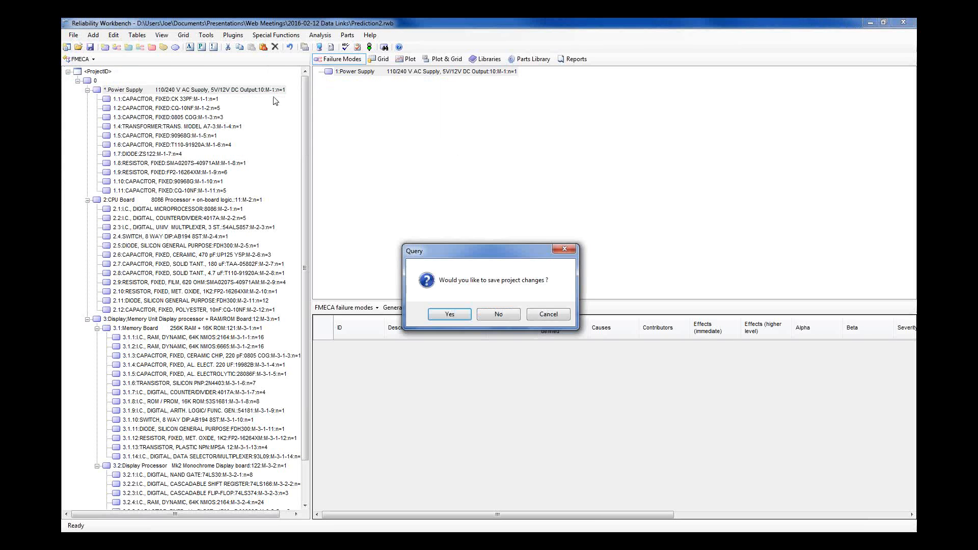
left_click(503, 315)
Copy the Power Supply system block (block 1) from the prediction hierarchy.
left_click(117, 90)
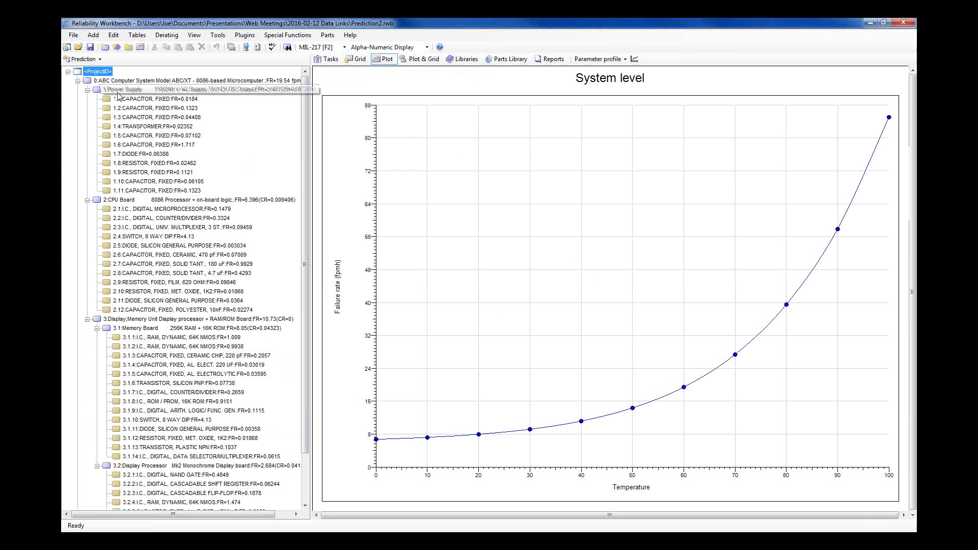
right_click(118, 91)
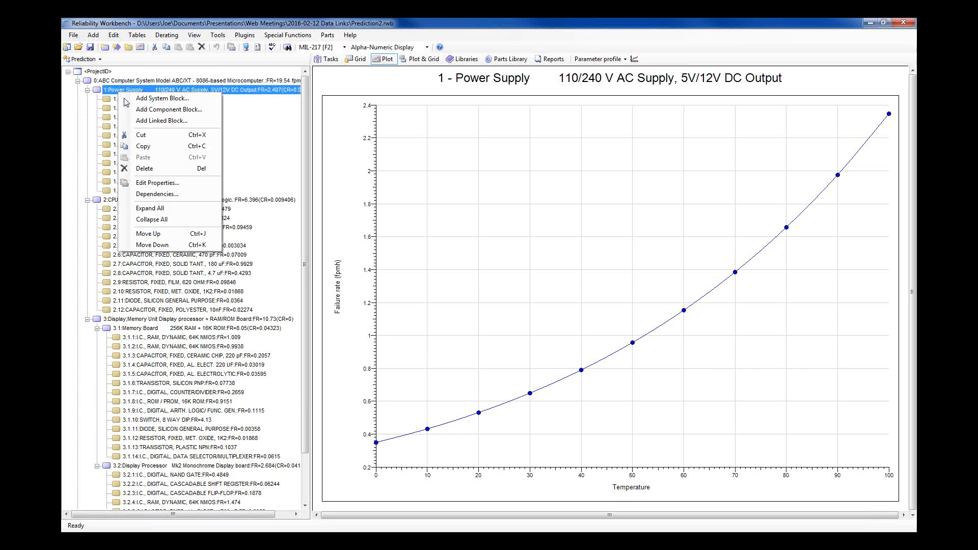
left_click(153, 147)
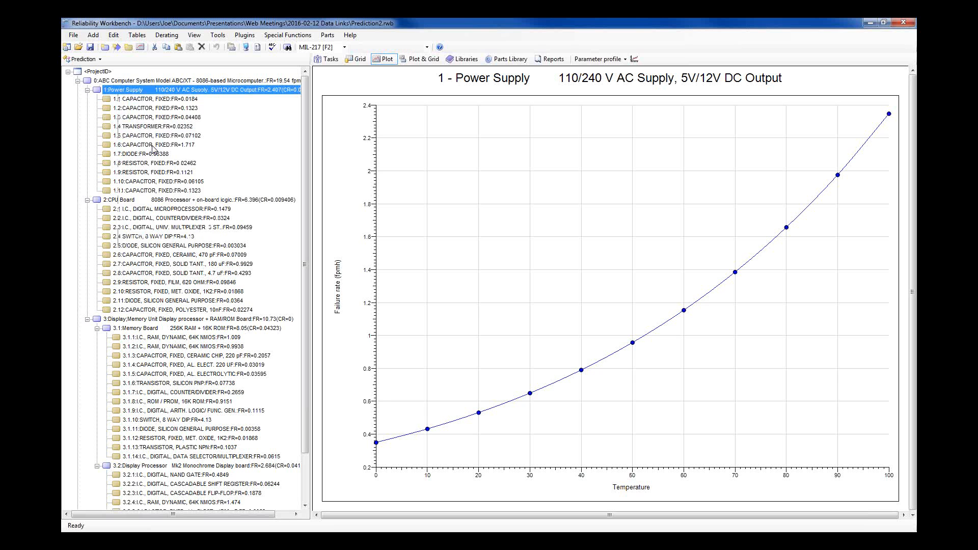
Paste the copied prediction block under block 0 in the FMECA module and show the failure modes of capacitor 1.1.
left_click(96, 59)
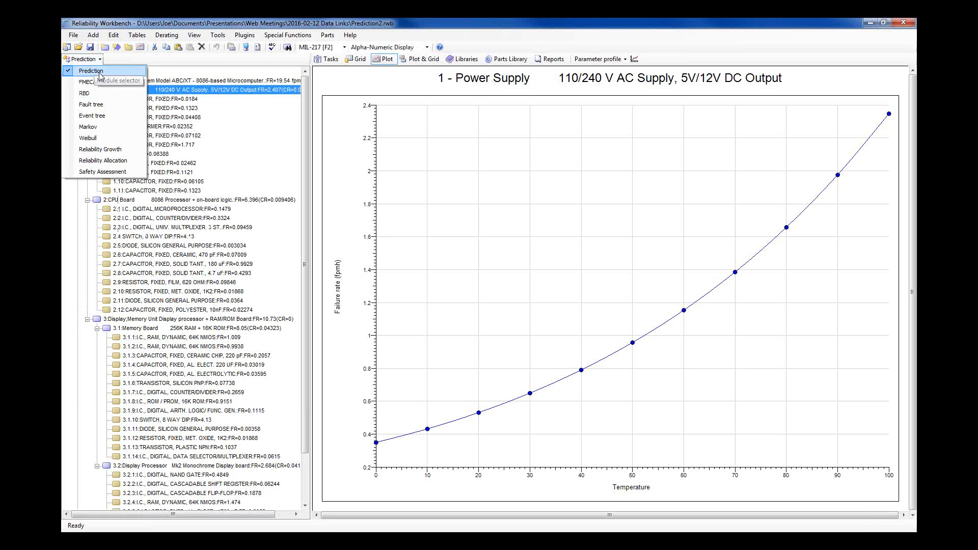
left_click(102, 86)
right_click(96, 81)
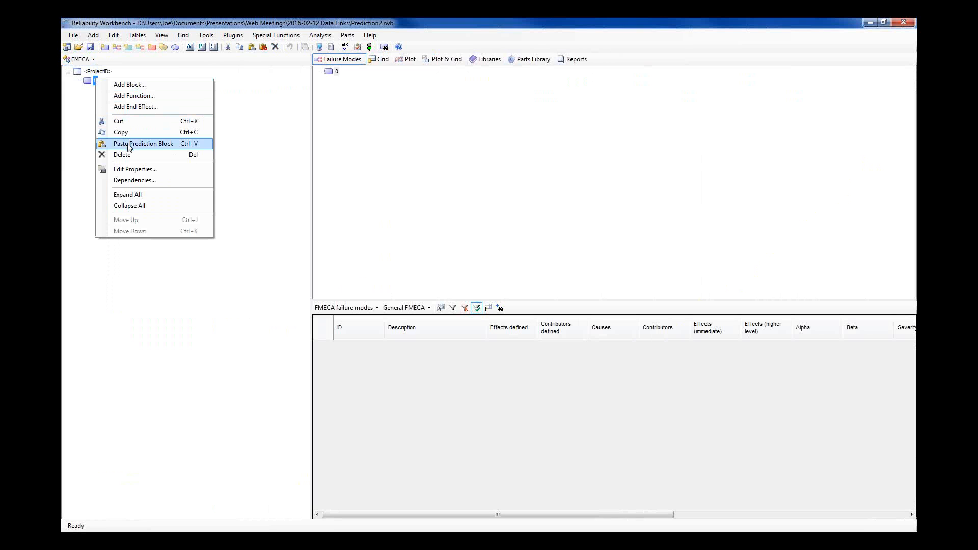
left_click(129, 144)
left_click(87, 89)
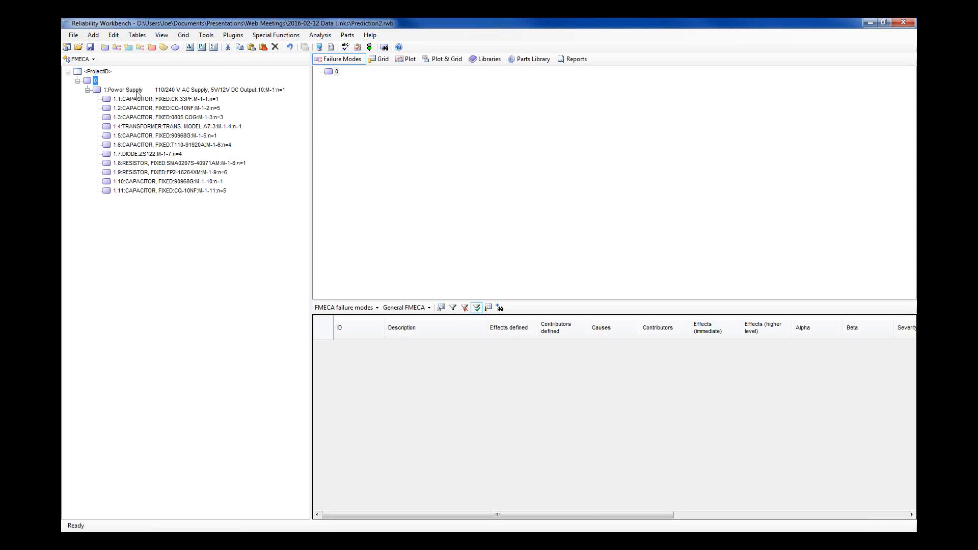
left_click(136, 91)
left_click(137, 99)
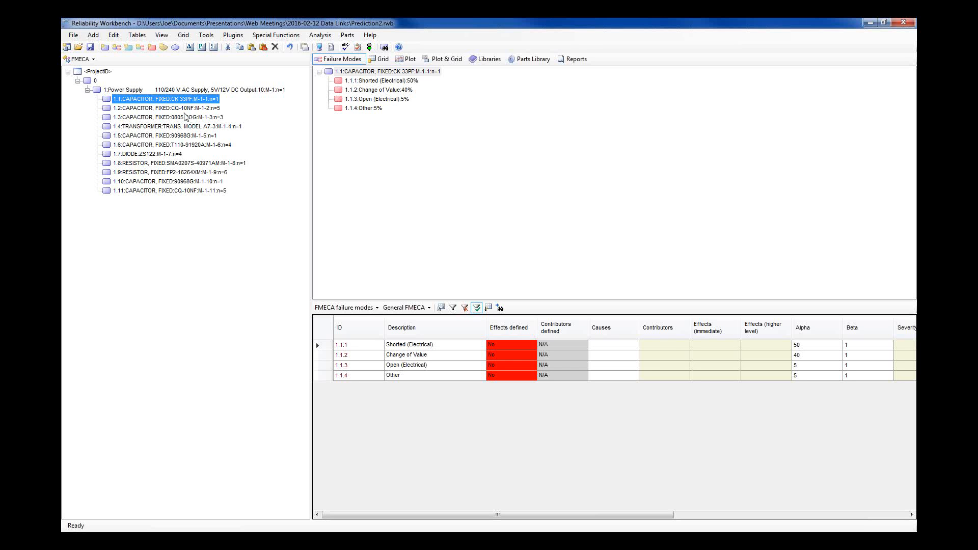
Open FMECA.rwb from the Reliability Workbench 12.1 Projects folder, discarding the changes to the current project.
left_click(80, 50)
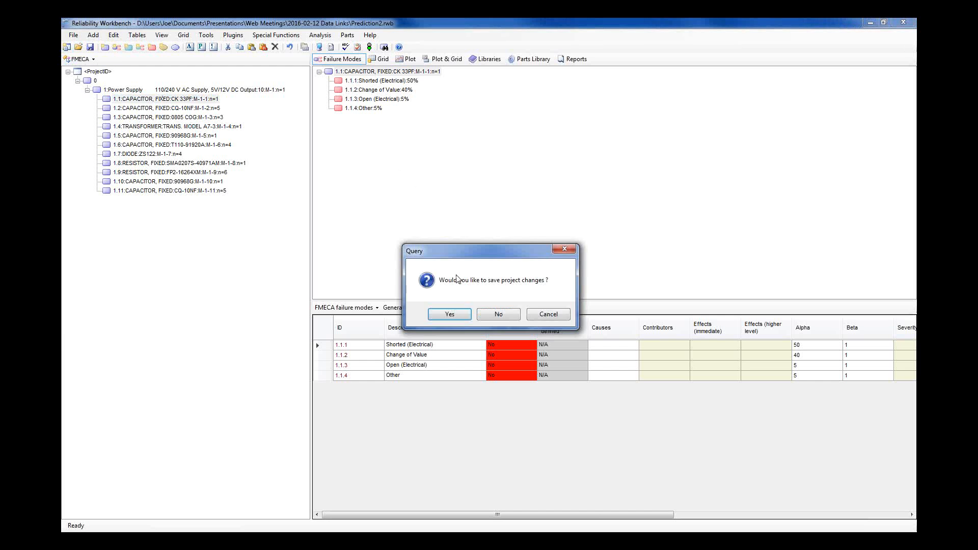
left_click(500, 314)
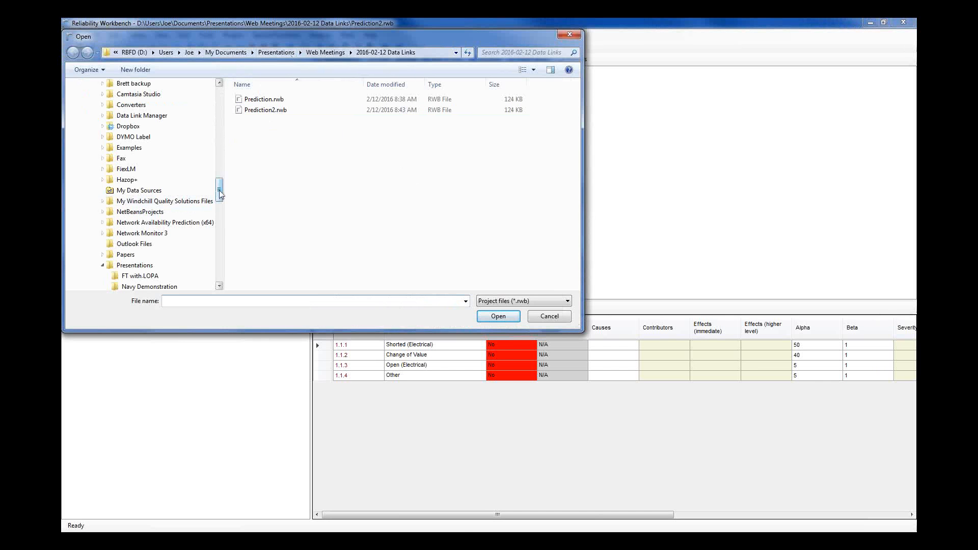
left_click_drag(220, 193, 208, 216)
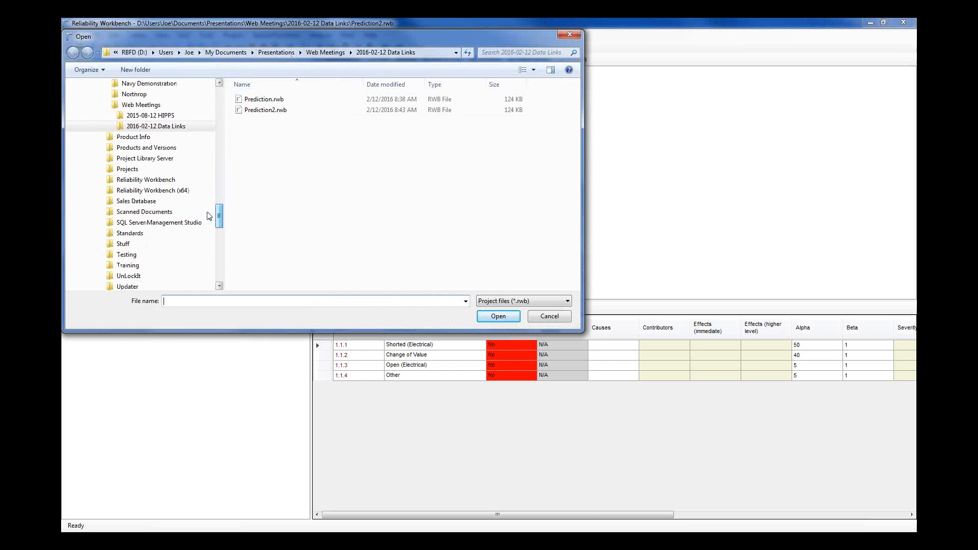
left_click(153, 181)
double_click(262, 143)
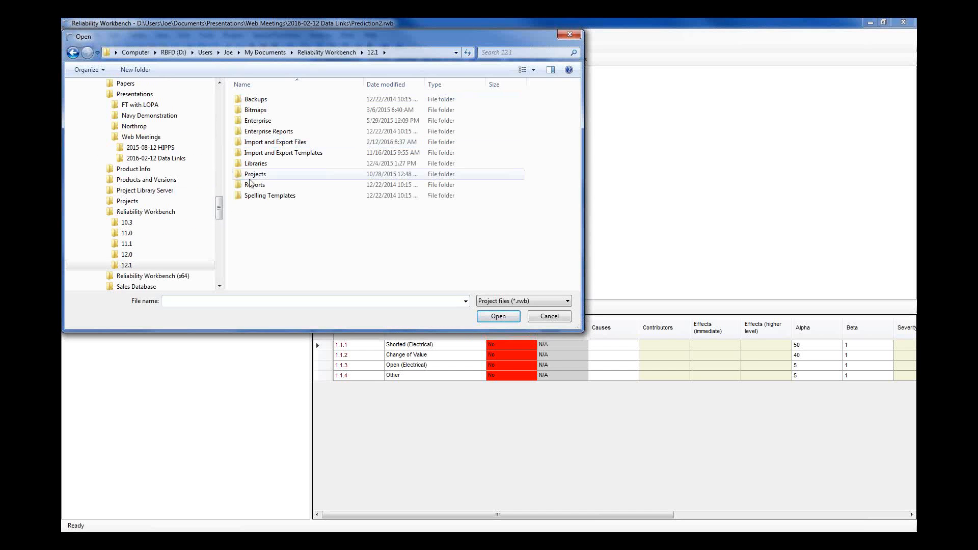
left_click(298, 176)
double_click(311, 177)
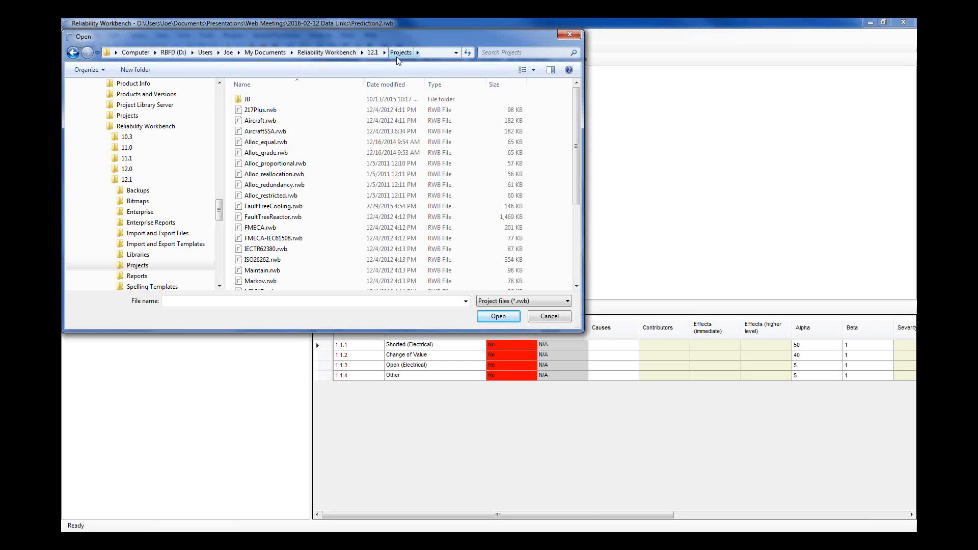
double_click(272, 230)
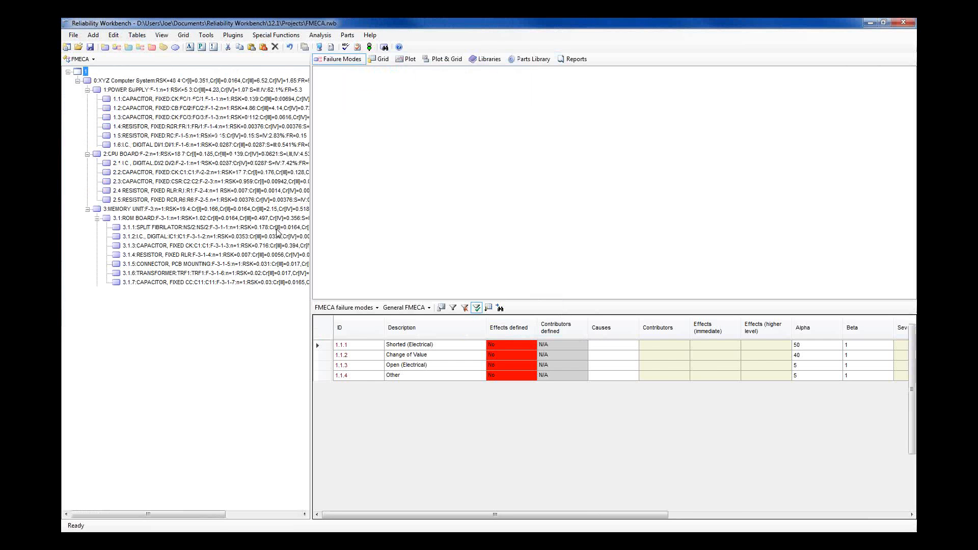
Review the failure modes of the power supply, capacitor 1.1 and the XYZ Computer System block.
left_click(165, 90)
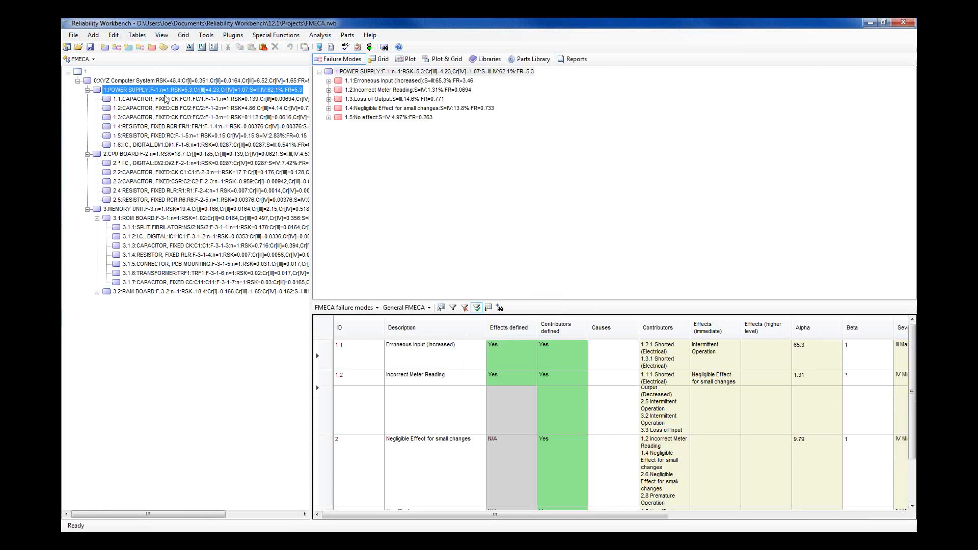
left_click(166, 101)
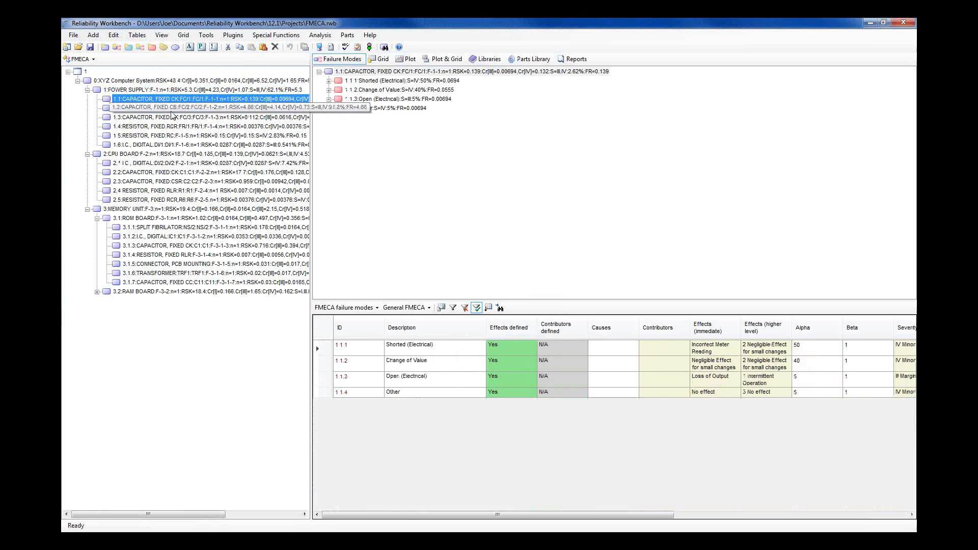
left_click(175, 82)
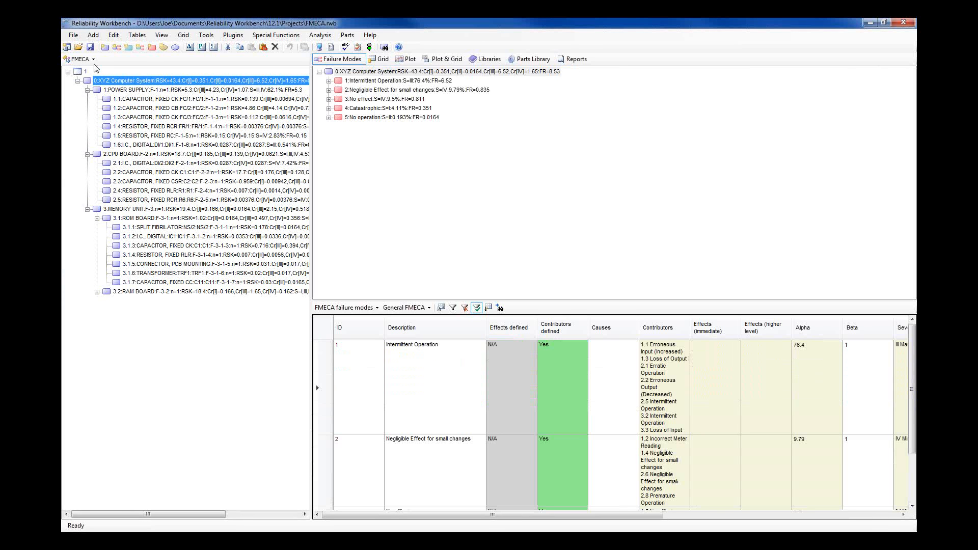
Widen the project tree area to show more of the FMECA block descriptions.
left_click(91, 60)
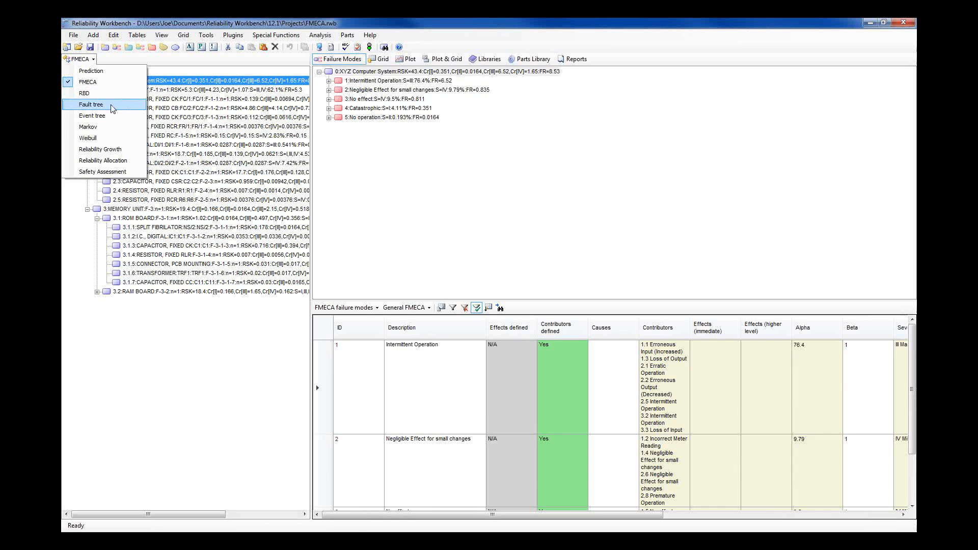
left_click(218, 365)
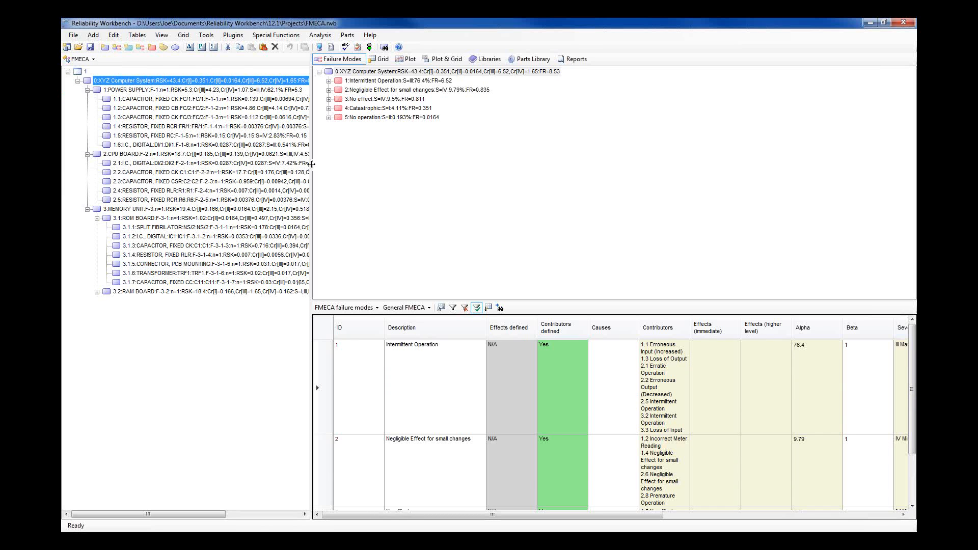
left_click_drag(311, 163, 346, 165)
left_click_drag(346, 165, 372, 167)
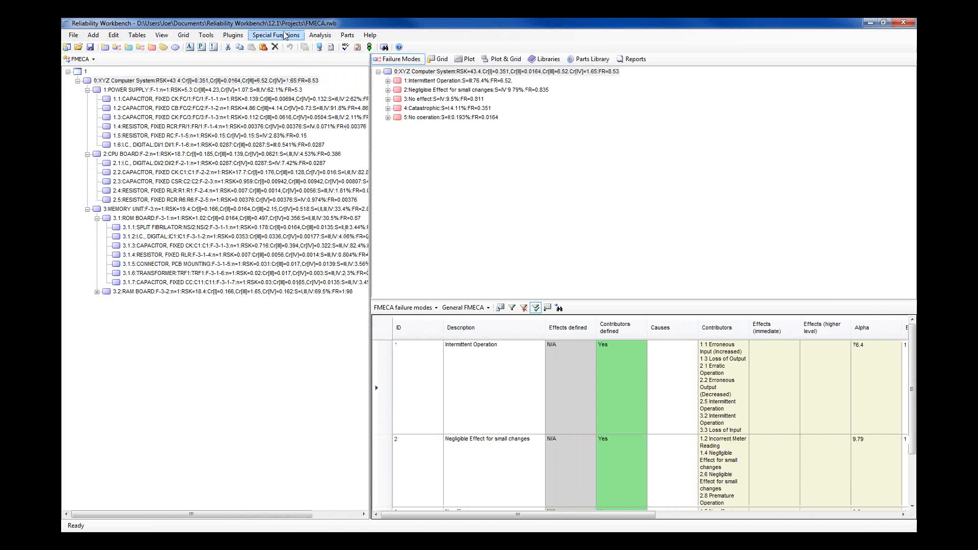
left_click(276, 35)
mouse_move(369, 244)
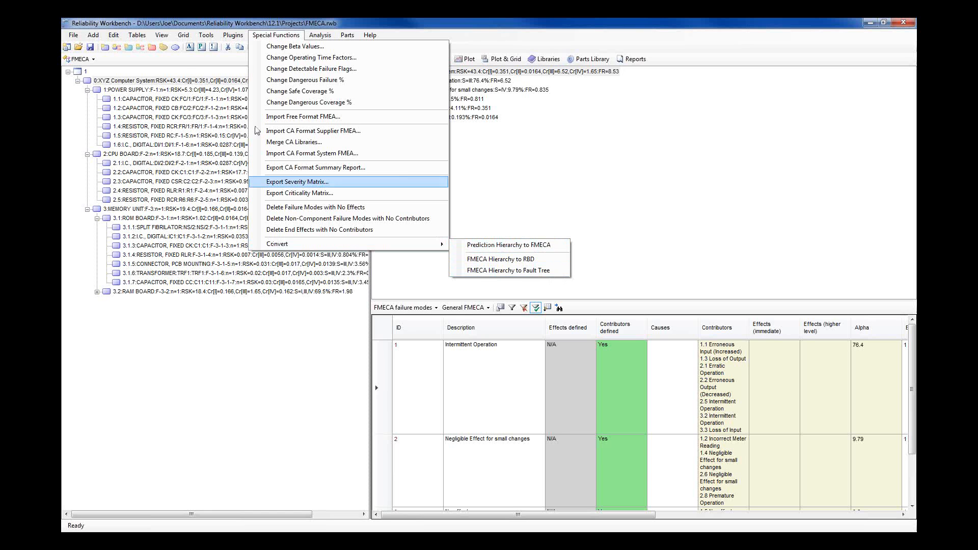
left_click(183, 35)
left_click(184, 35)
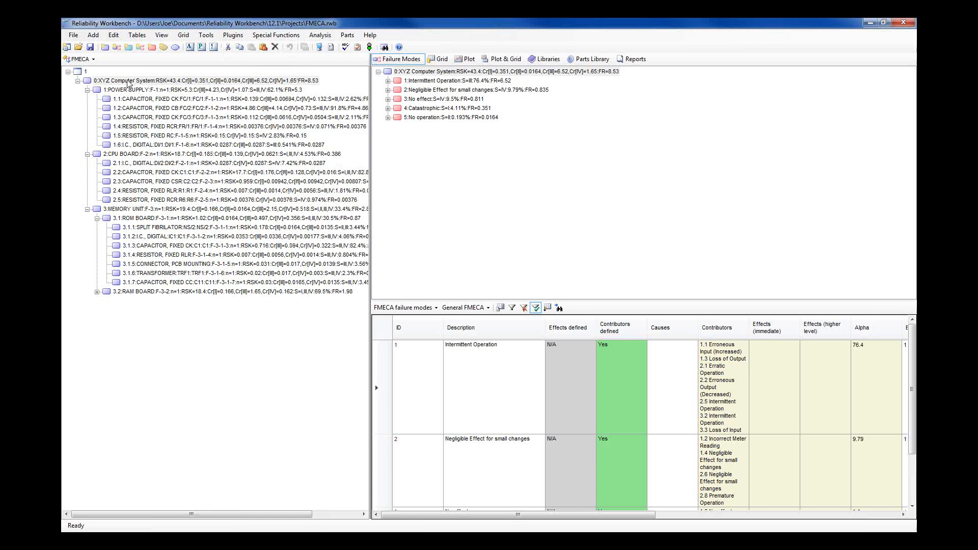
left_click(128, 81)
right_click(128, 82)
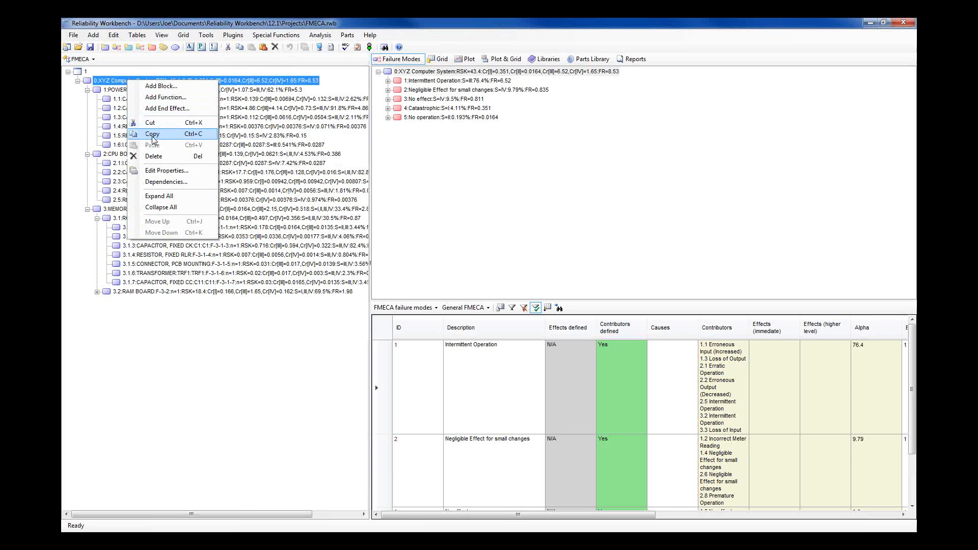
left_click(100, 91)
right_click(101, 91)
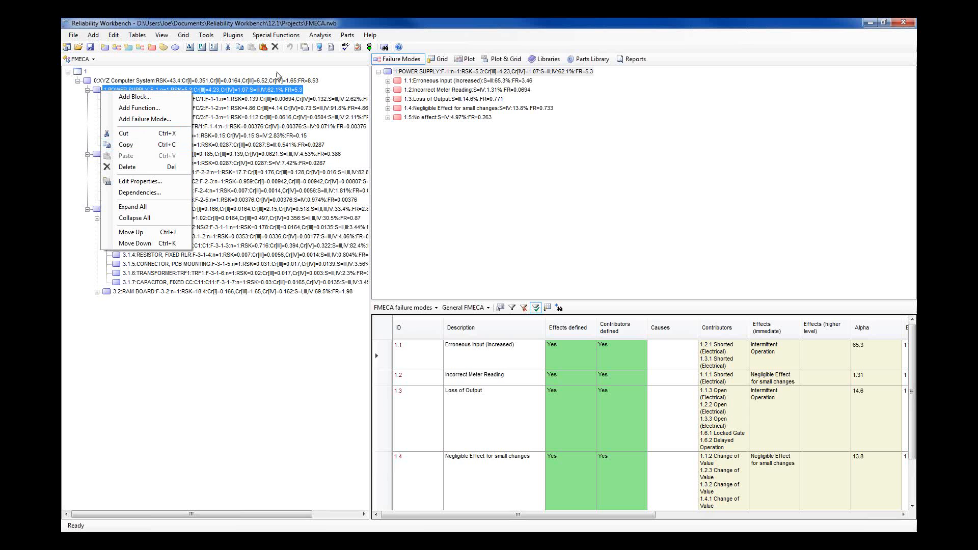
left_click(258, 77)
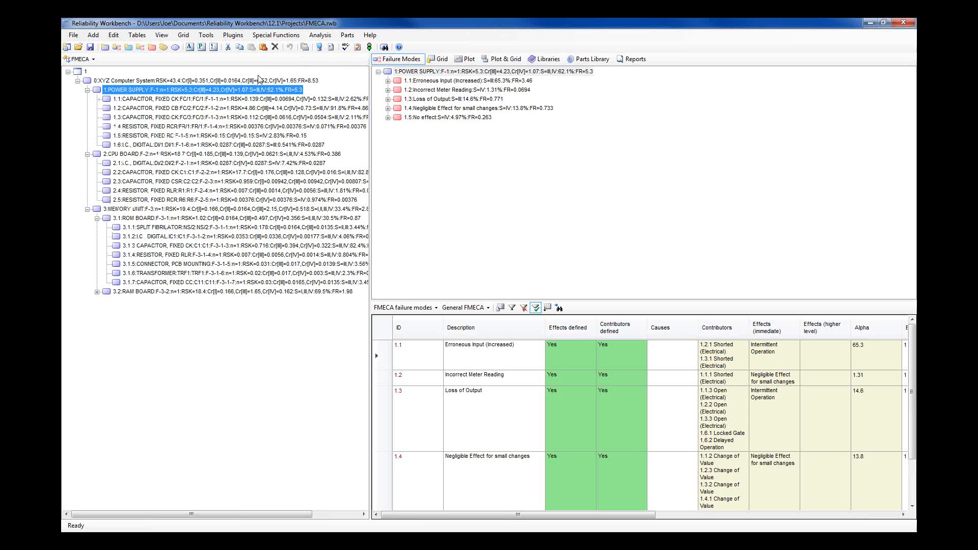
Convert the FMECA hierarchy to a fault tree.
left_click(276, 35)
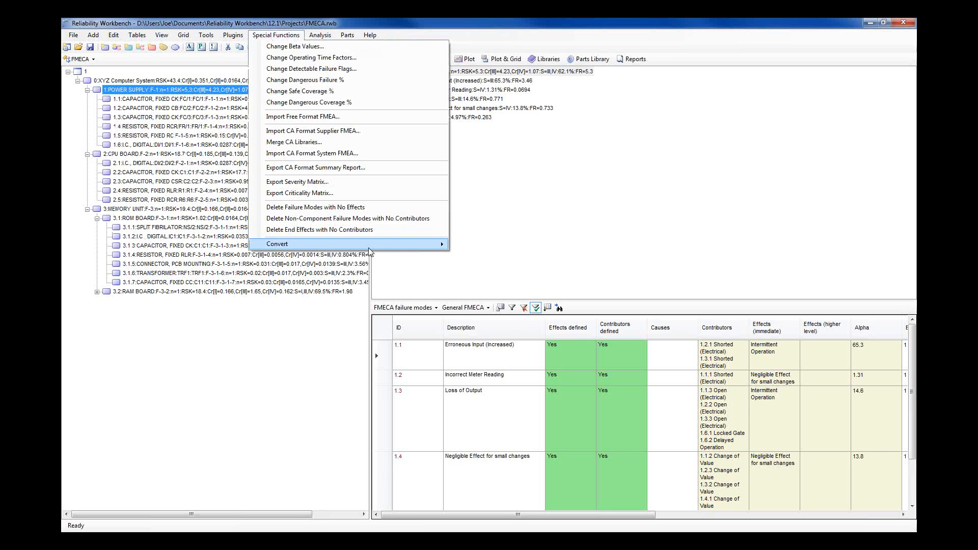
mouse_move(332, 247)
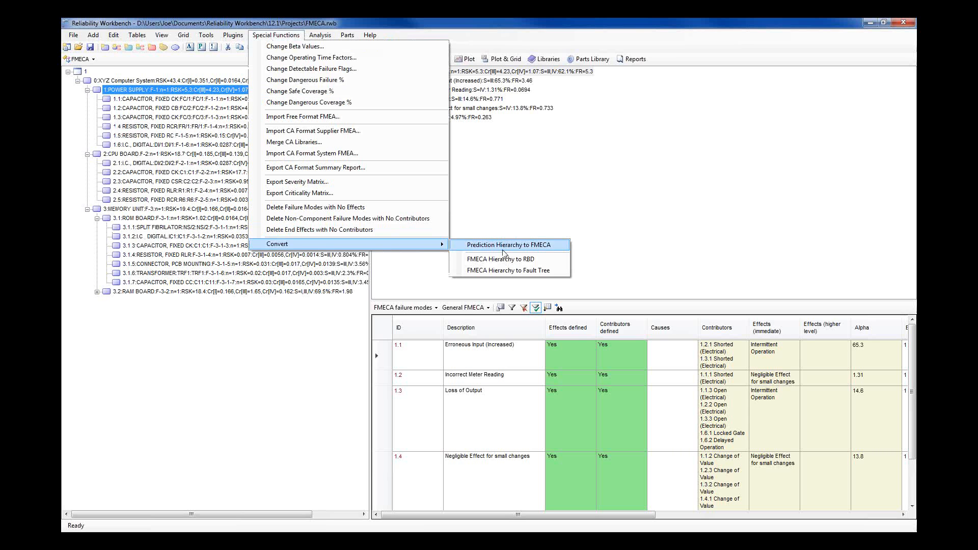
left_click(536, 276)
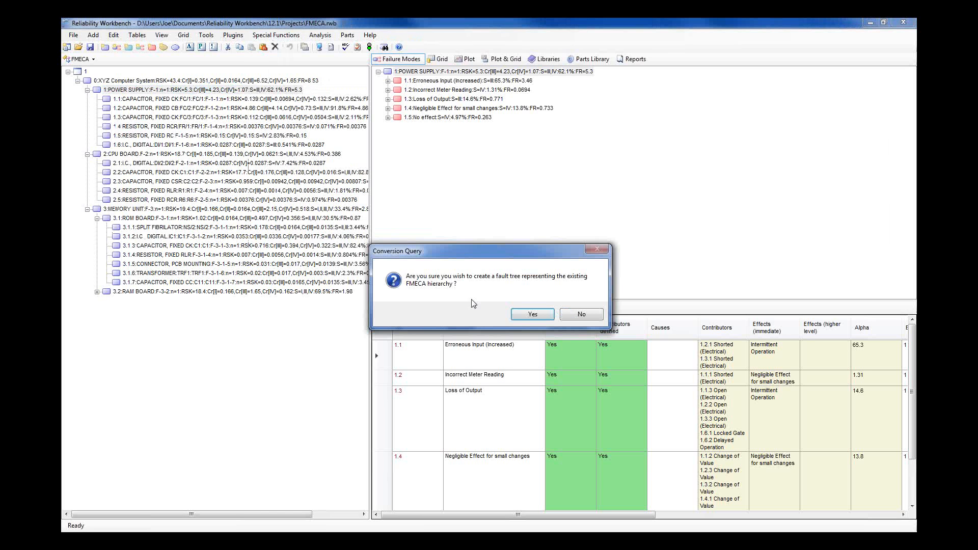
left_click(532, 314)
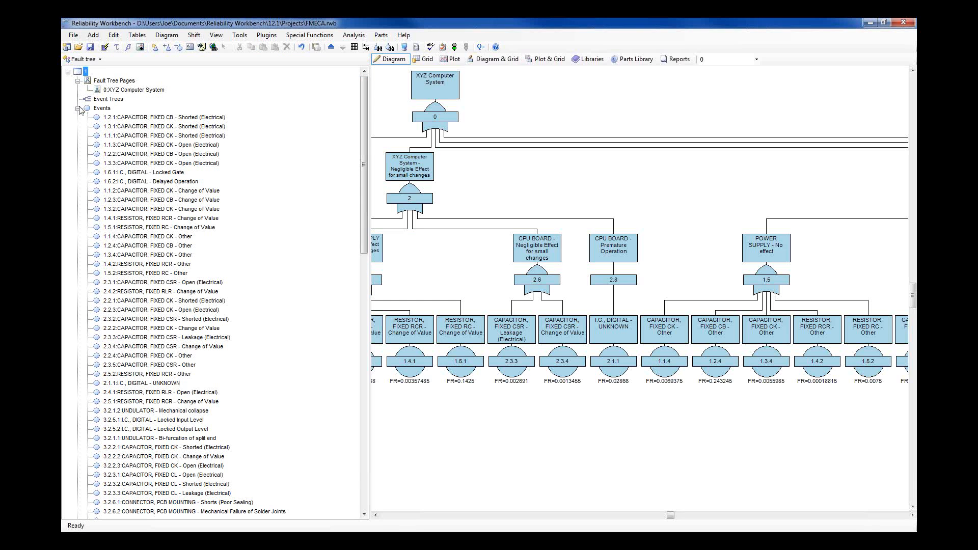
Collapse the Events and Generic Data branches and narrow the project tree to enlarge the fault tree diagram.
left_click(78, 108)
left_click(78, 117)
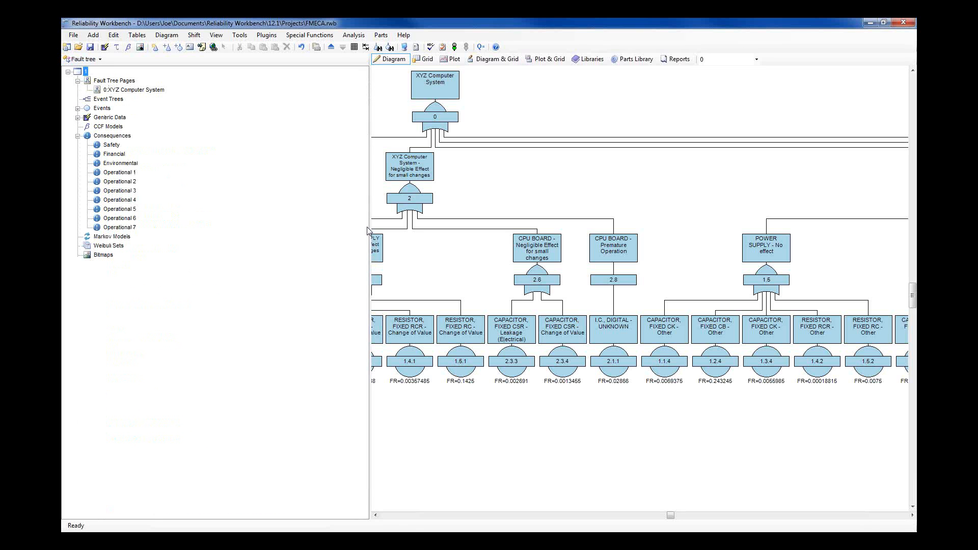
left_click_drag(369, 224, 228, 223)
left_click_drag(615, 518, 574, 516)
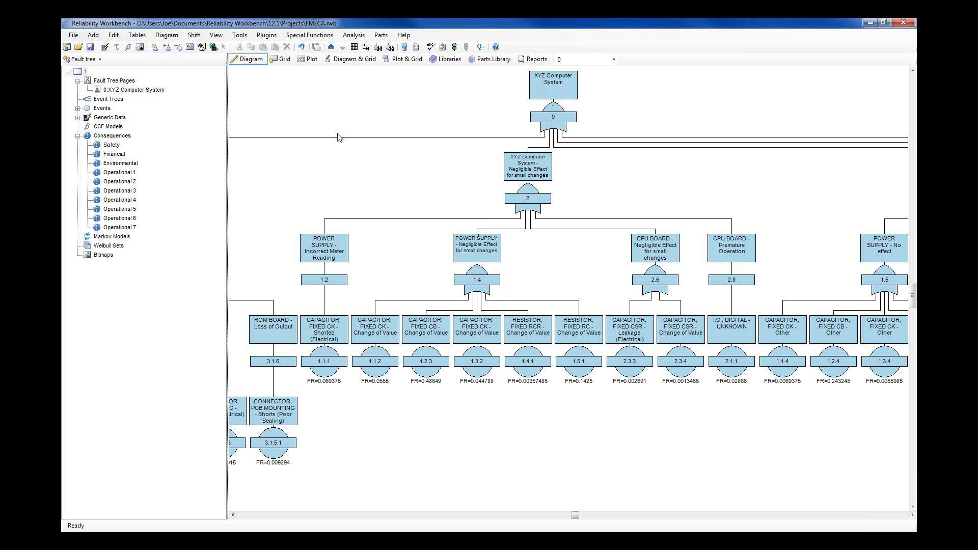
left_click(309, 34)
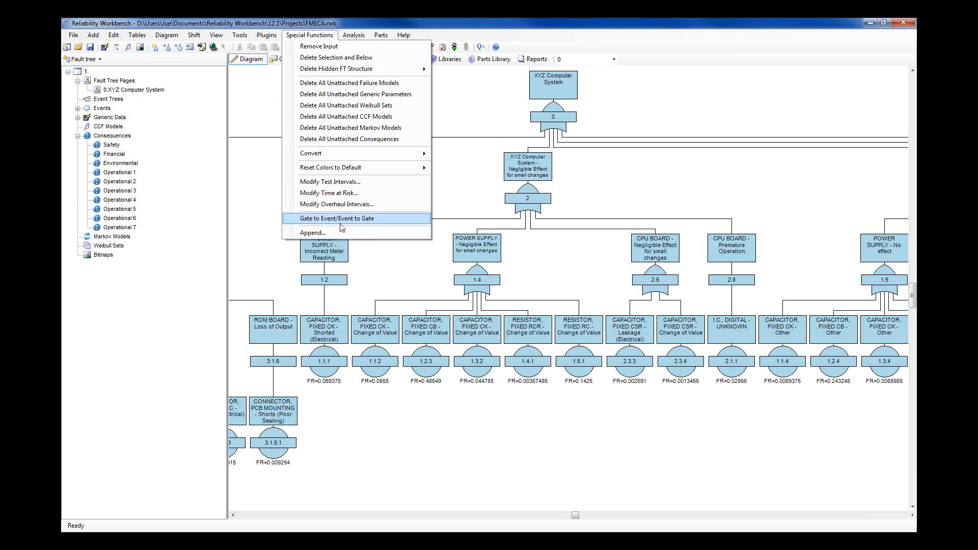
mouse_move(351, 154)
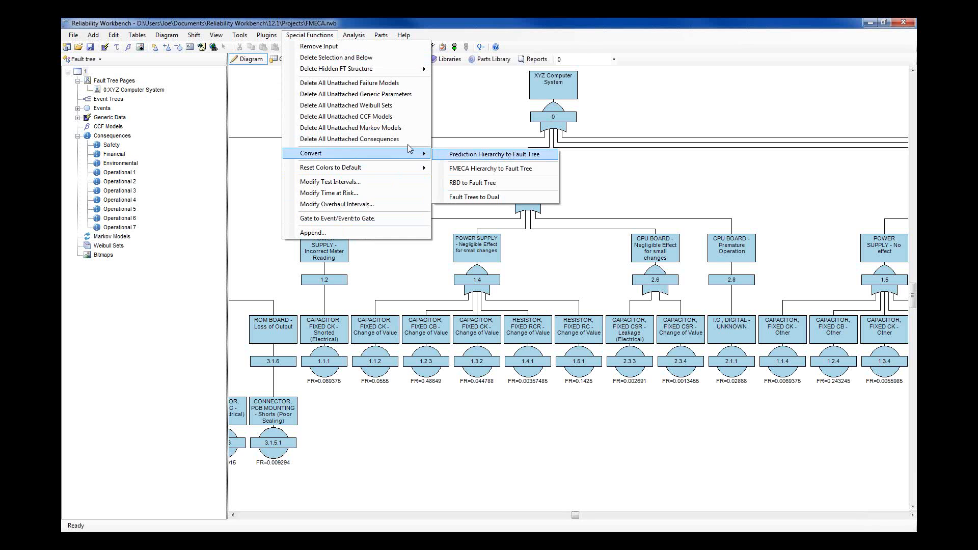
left_click(386, 22)
left_click(312, 35)
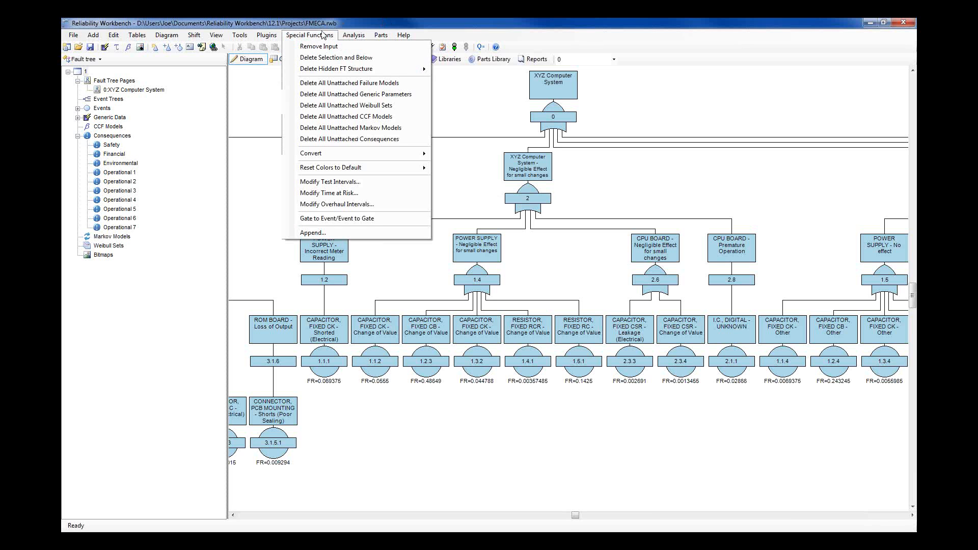
left_click(310, 36)
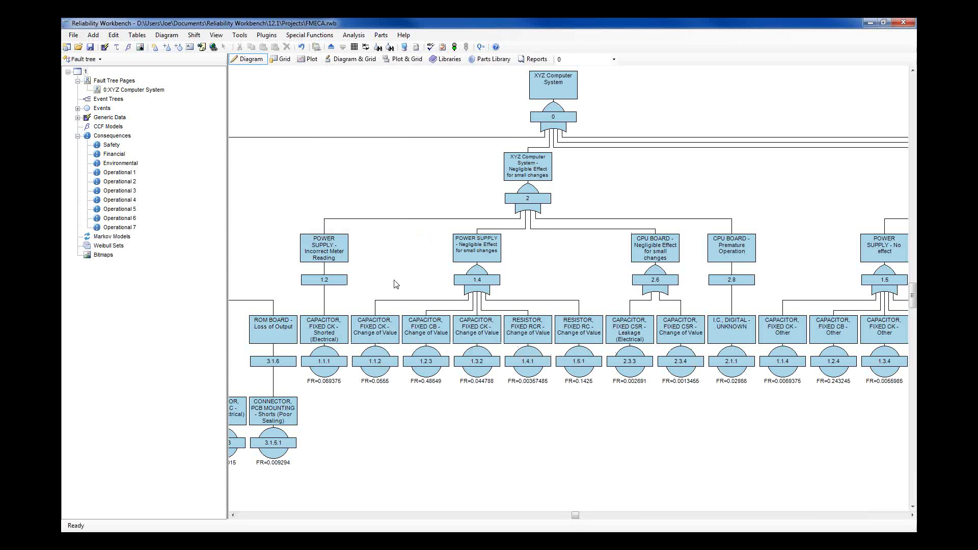
Enable data link assignment on inter-module copy within the project and exclude failure modes from the FMECA to RBD/FT data copy.
left_click(416, 51)
left_click(636, 174)
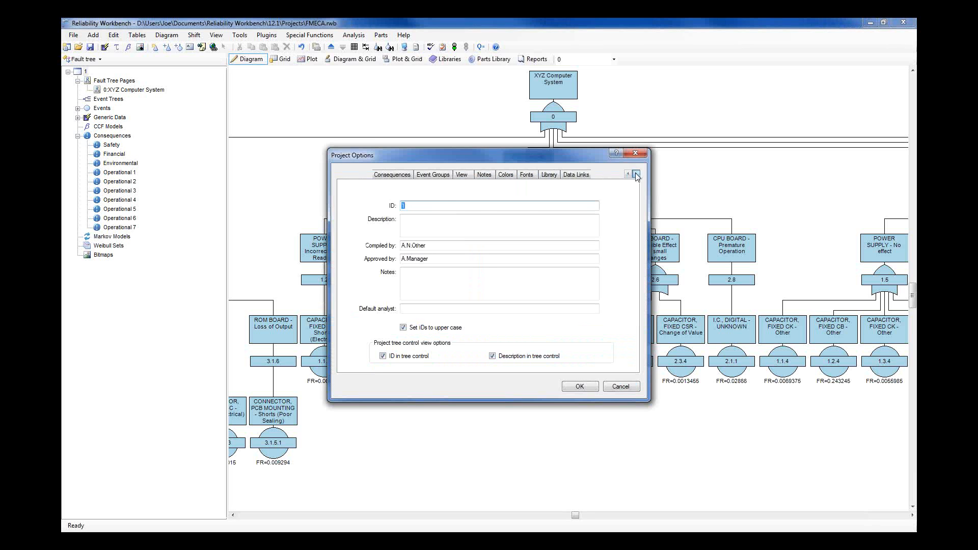
left_click(635, 174)
left_click(569, 175)
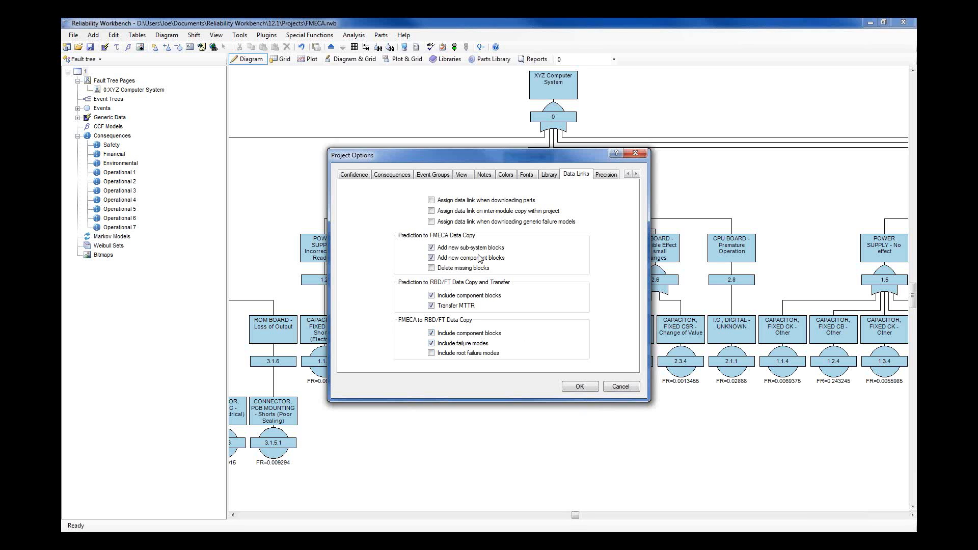
left_click(469, 211)
left_click(474, 344)
left_click(579, 388)
Convert the FMECA hierarchy to a second fault tree using the changed data link options.
left_click(324, 37)
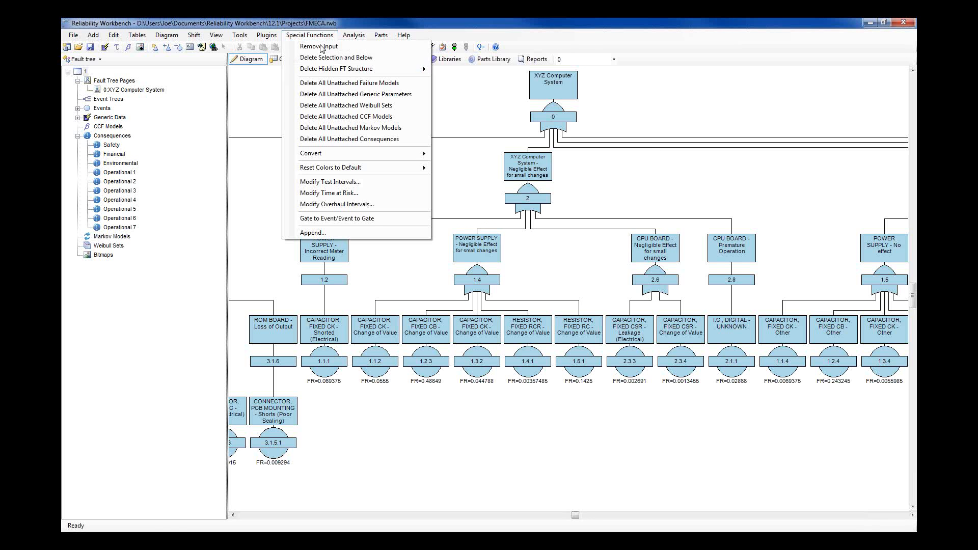
mouse_move(322, 153)
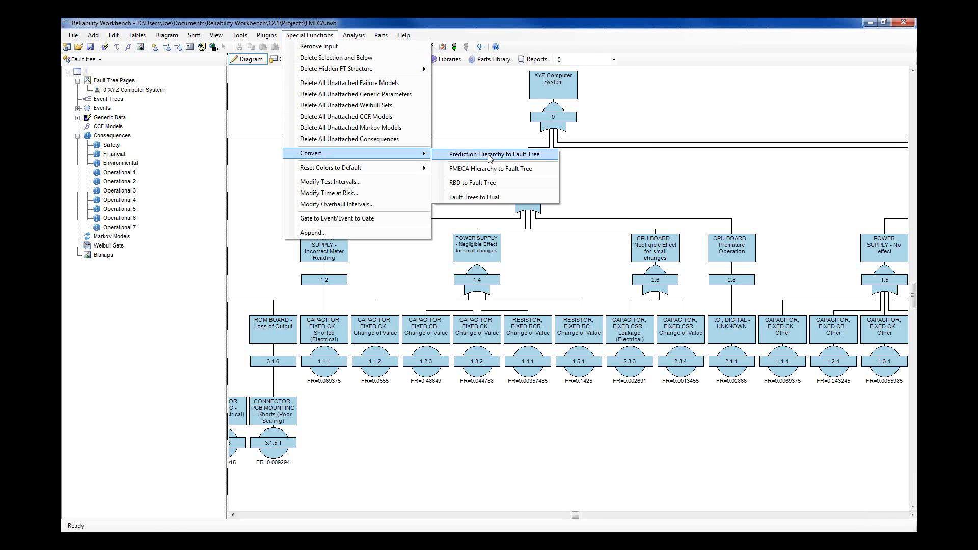
left_click(518, 173)
left_click(532, 316)
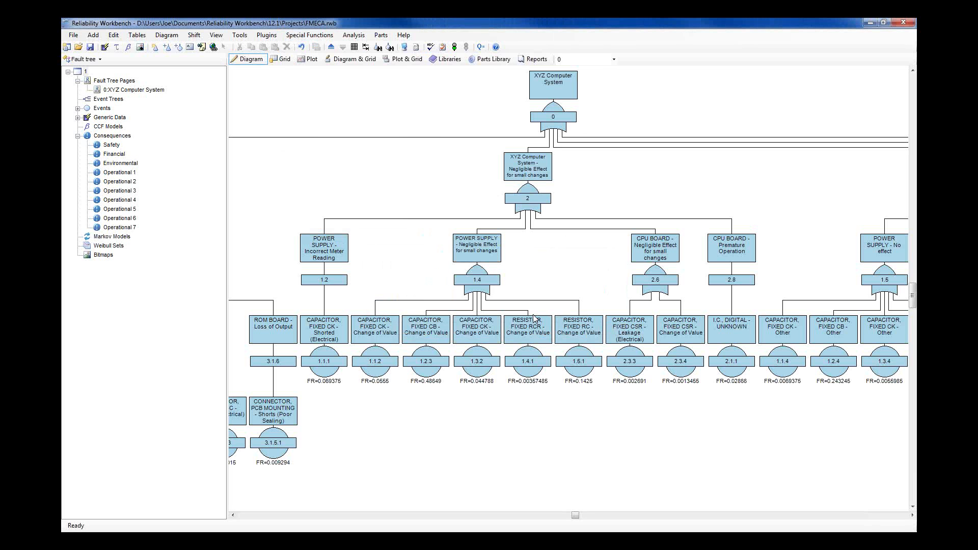
Examine connector event 3.1.5.1 and capacitor event 1.1.2 on the first XYZ Computer System fault tree page.
left_click(126, 90)
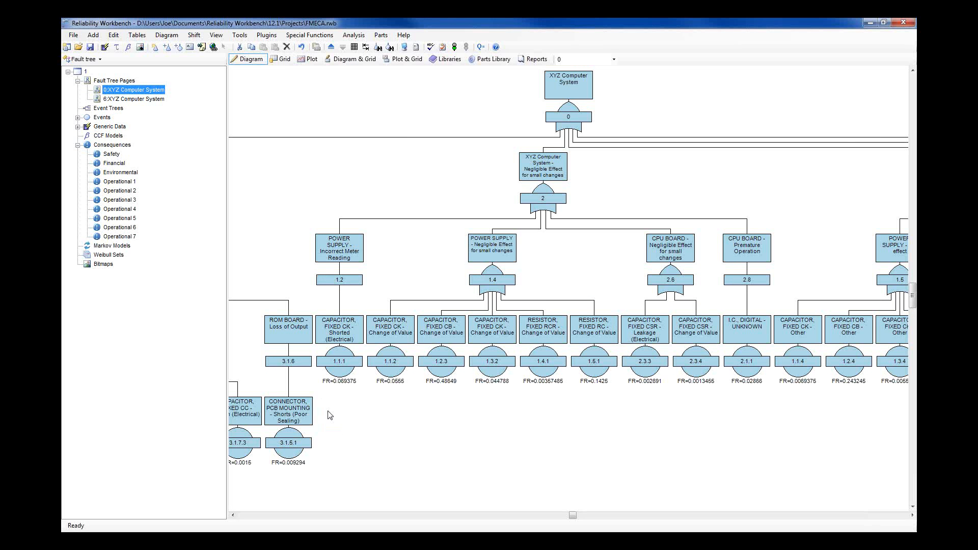
left_click(299, 433)
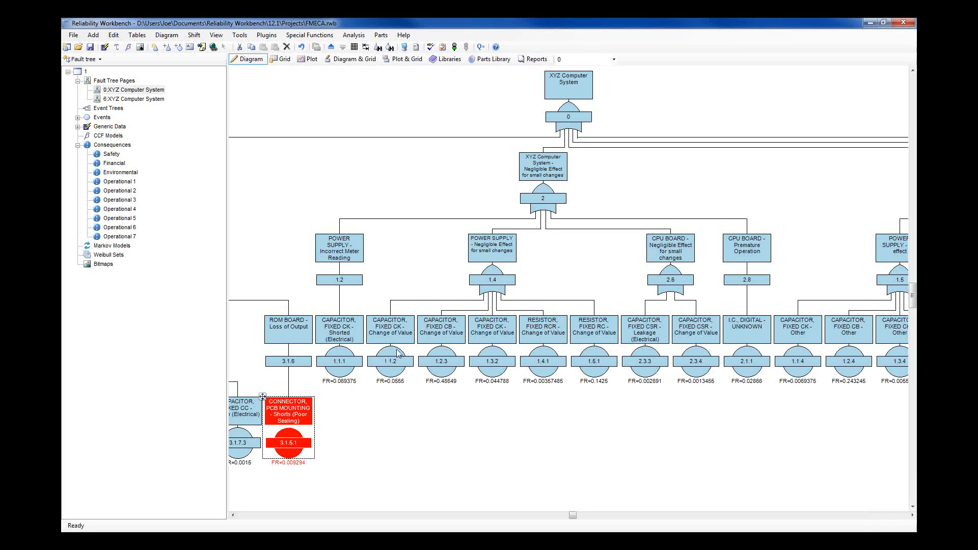
left_click(380, 345)
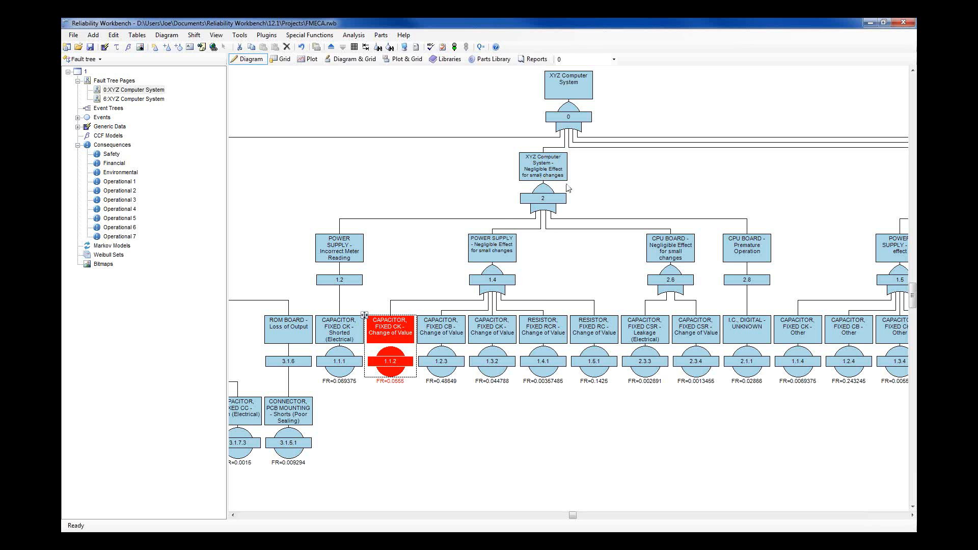
Review capacitor 1.1's Change of Value failure mode and the power supply's Negligible Effect for small changes failure mode in the FMECA.
left_click(88, 59)
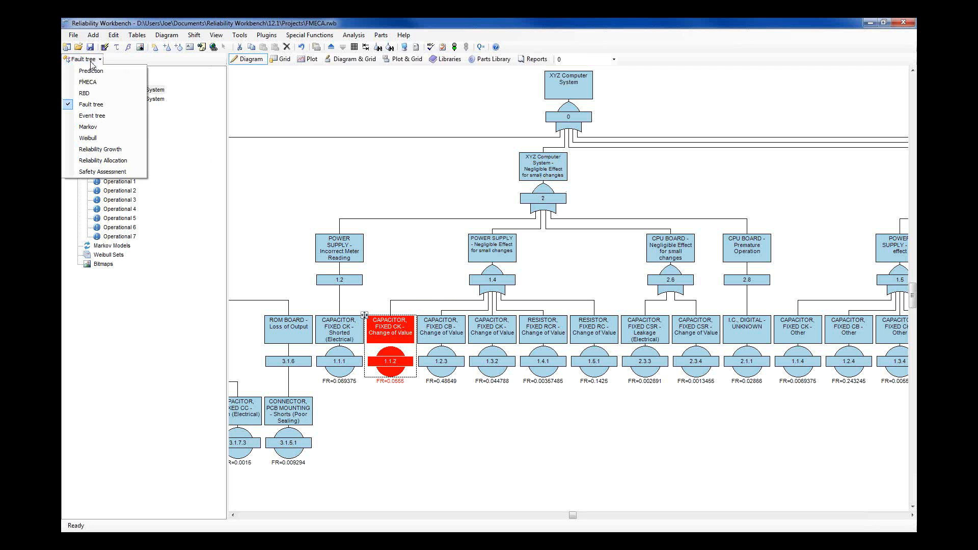
left_click(101, 84)
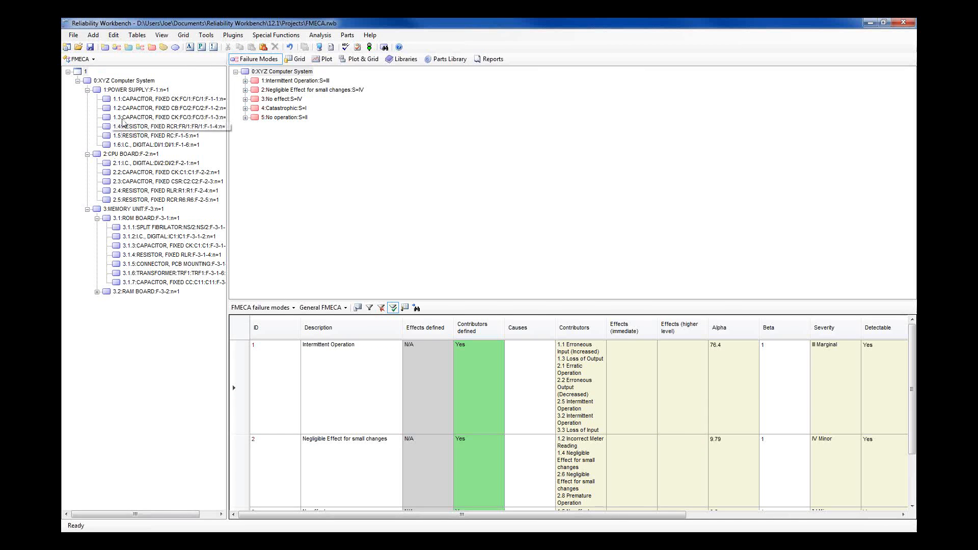
left_click(125, 100)
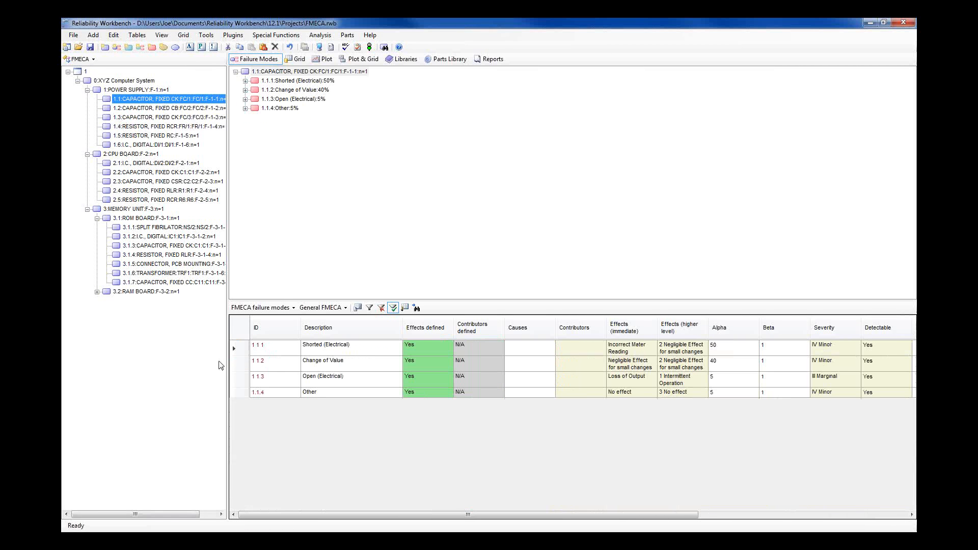
left_click(570, 365)
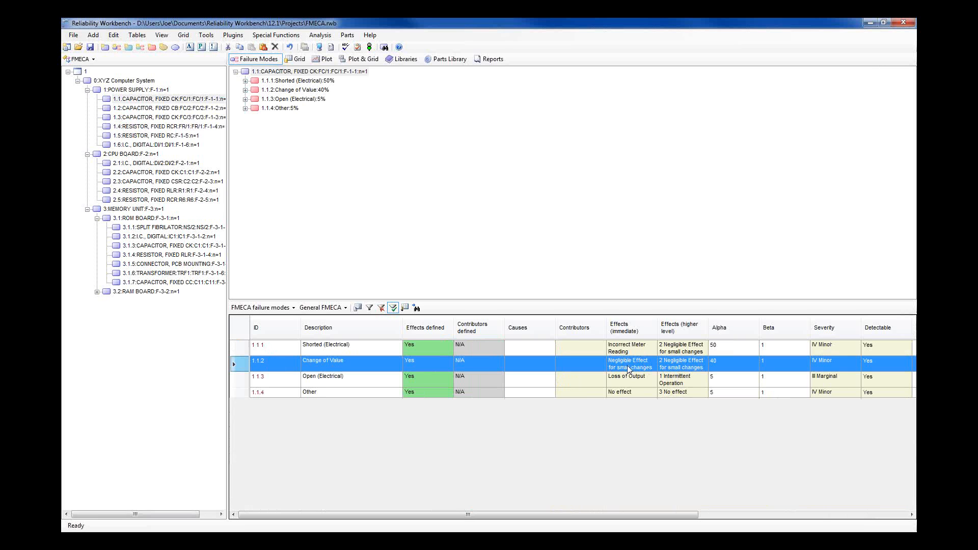
left_click(152, 91)
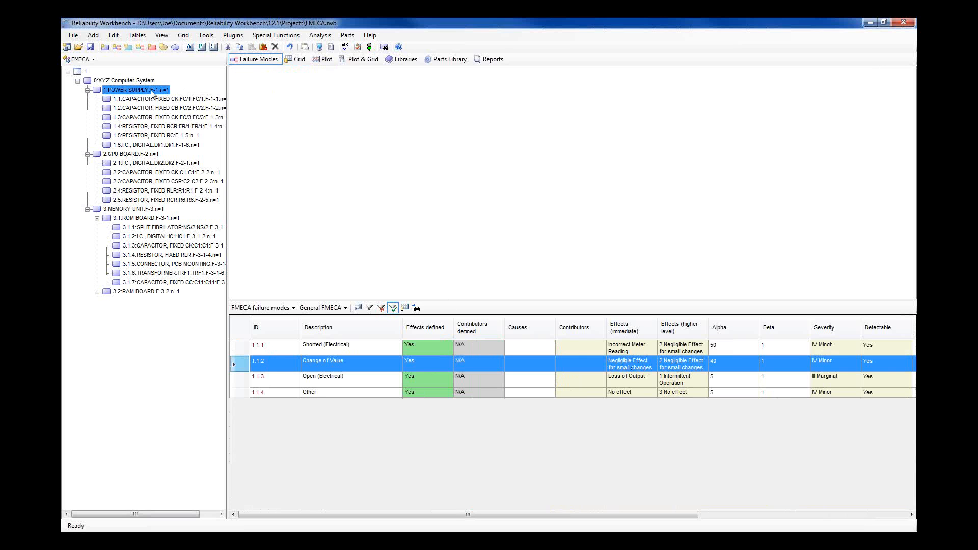
left_click(269, 476)
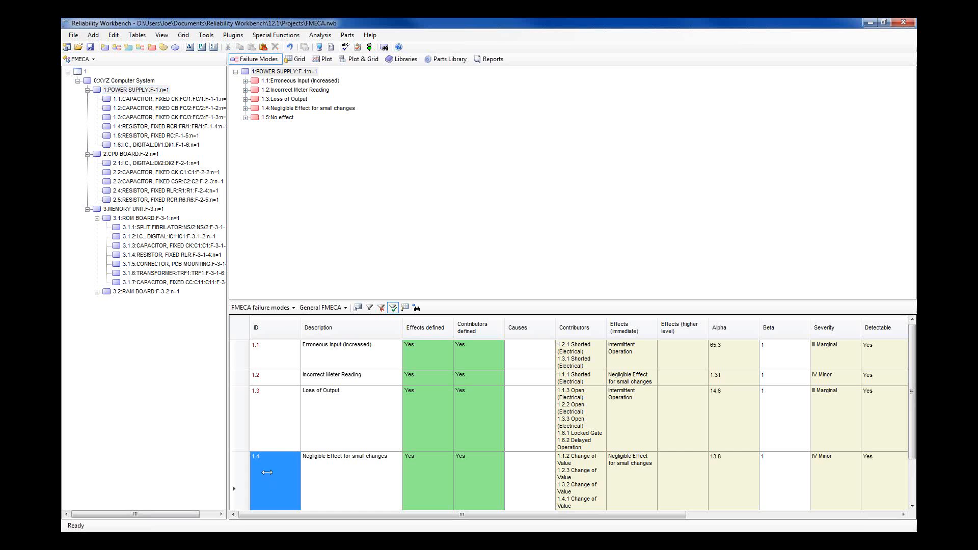
left_click(240, 470)
scroll(655, 446, "down", 1)
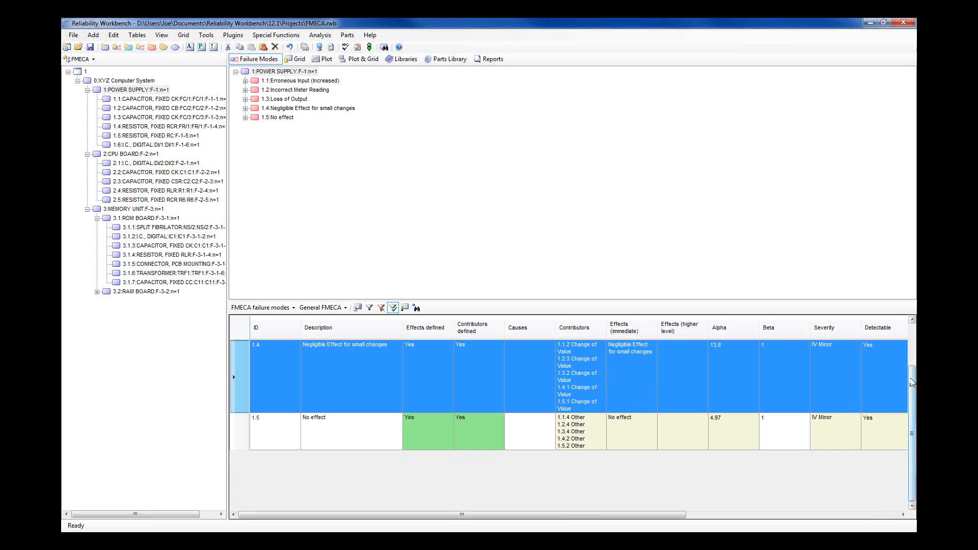
scroll(845, 380, "up", 1)
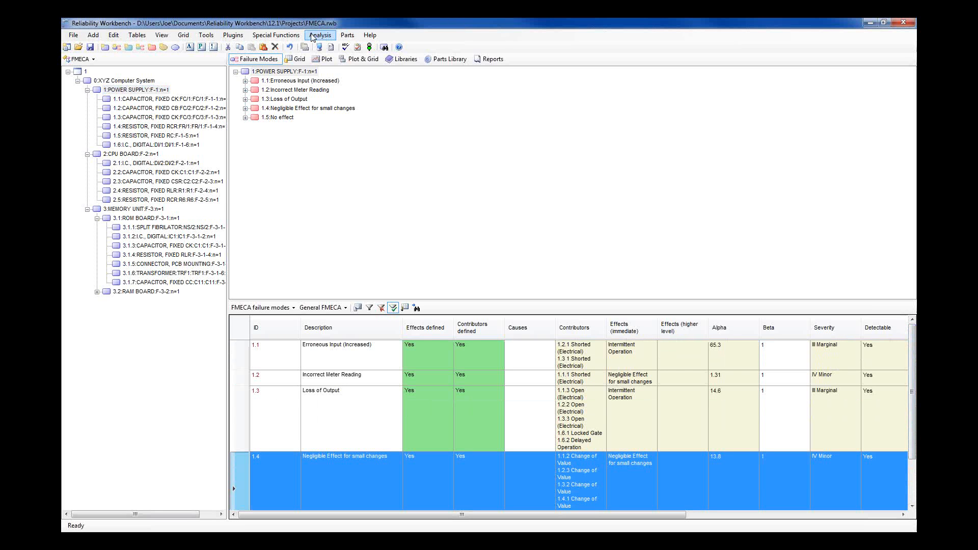
Return to the fault tree module and examine the board and memory unit gates and component events on page 6.
left_click(80, 59)
left_click(91, 104)
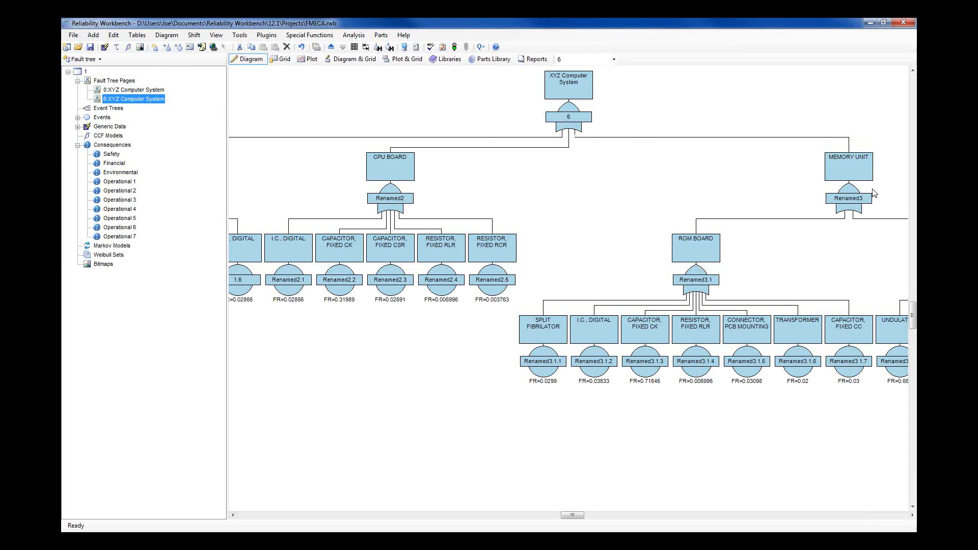
left_click(855, 176)
left_click(409, 180)
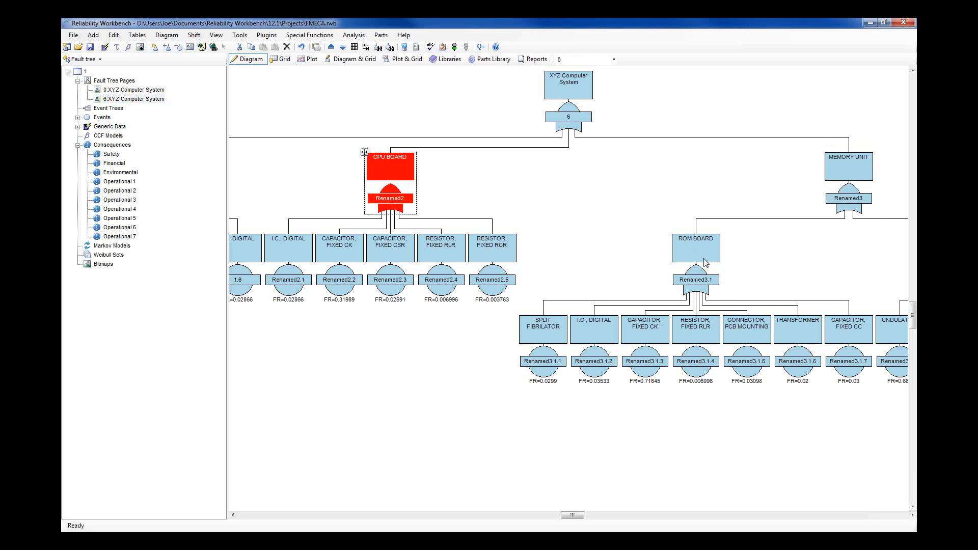
left_click(705, 260)
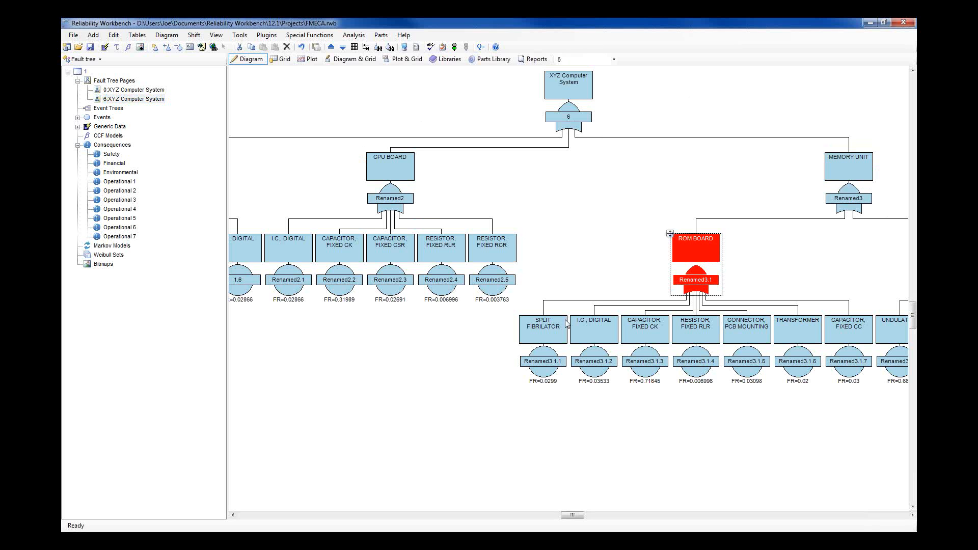
left_click(667, 328)
left_click(716, 331)
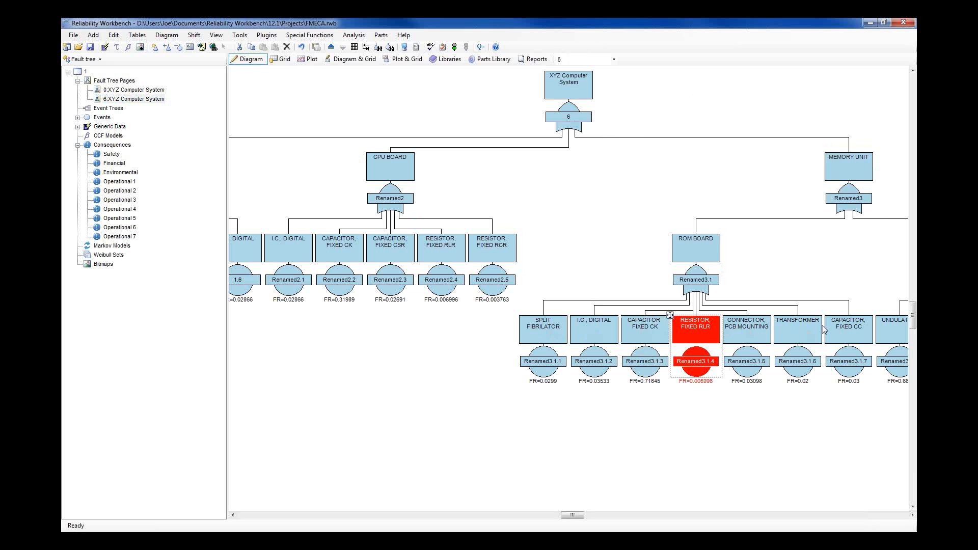
left_click(502, 202)
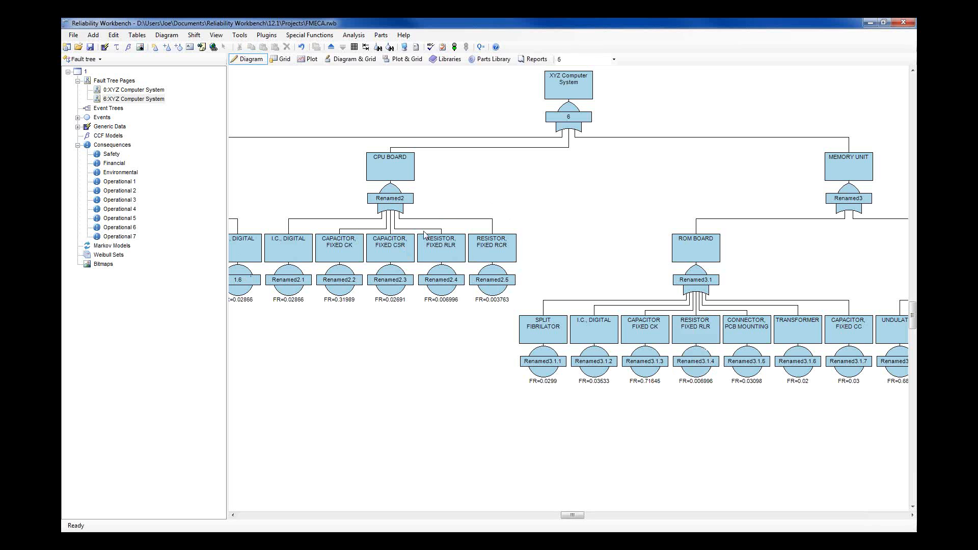
left_click(137, 100)
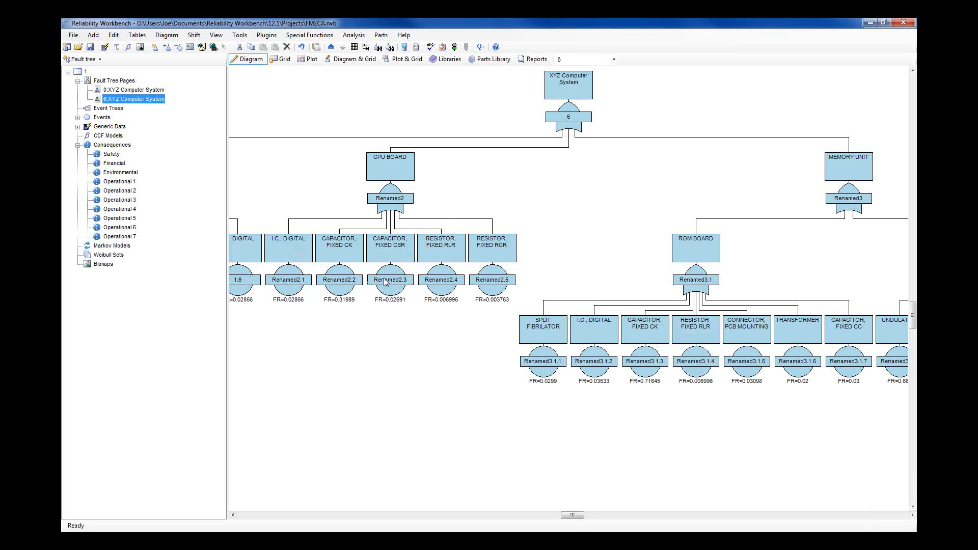
Inspect the failure model, data link definition and failure rate field of the CPU board's CAPACITOR, FIXED CK event.
left_click_drag(572, 518, 544, 518)
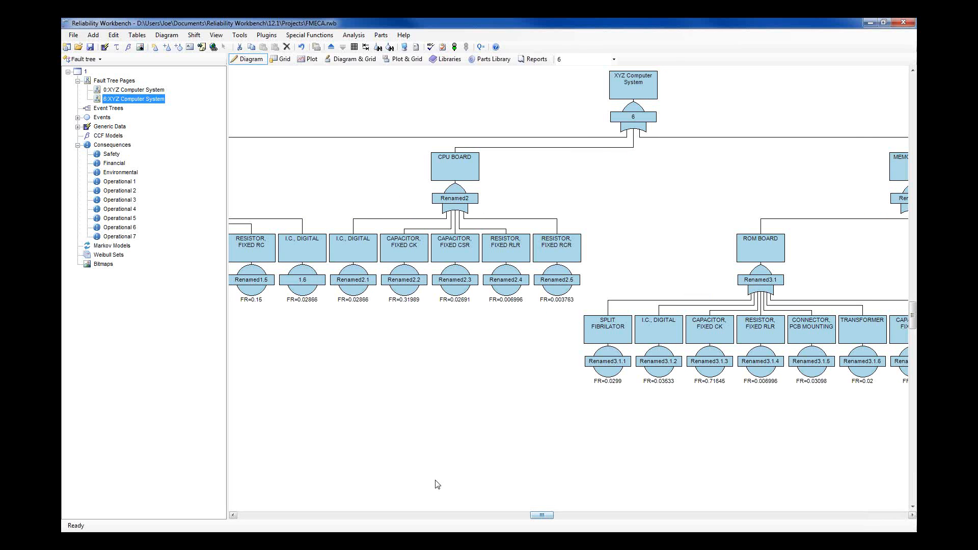
double_click(406, 268)
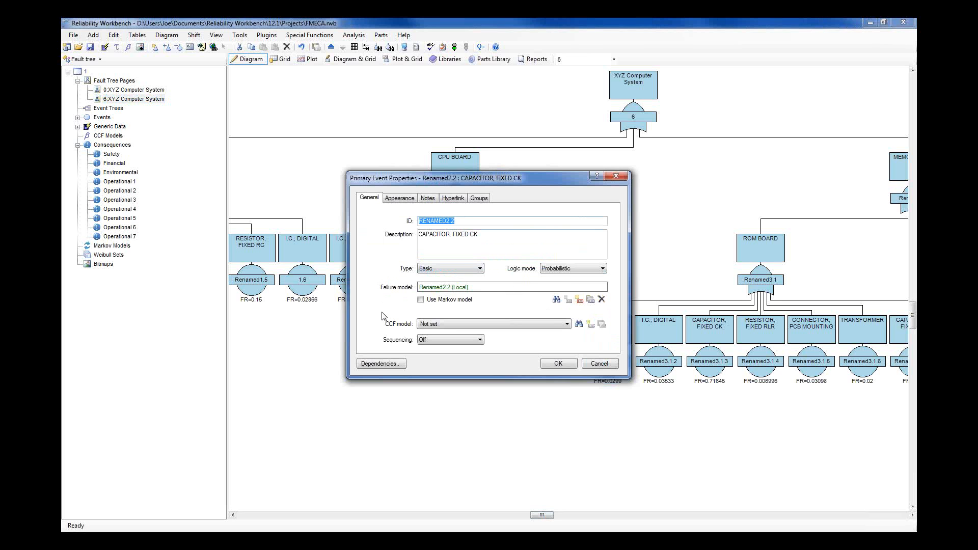
left_click(590, 301)
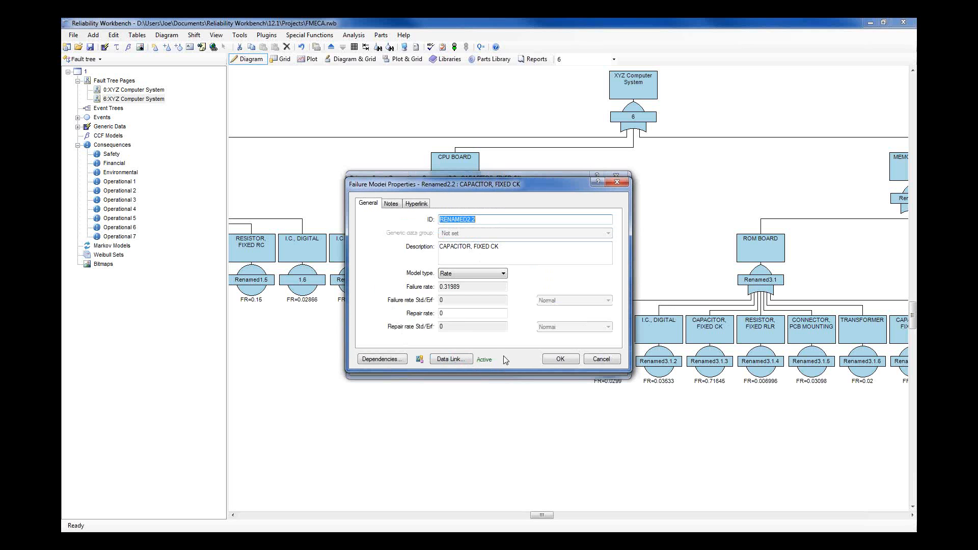
left_click(452, 359)
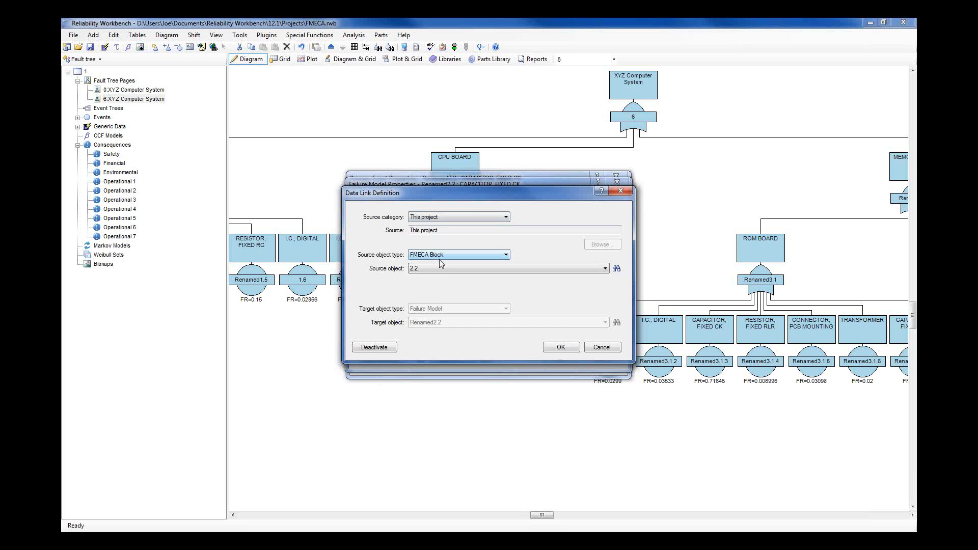
left_click(602, 347)
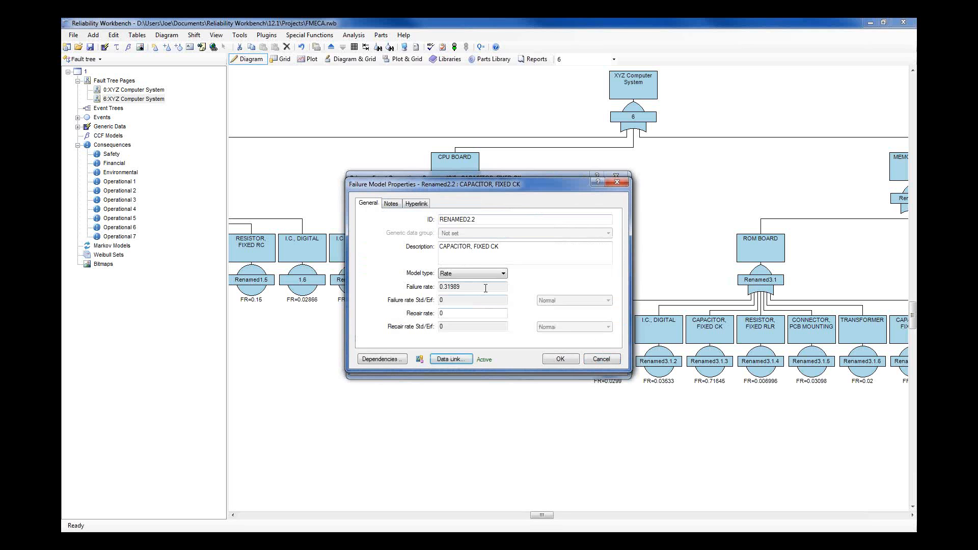
left_click_drag(484, 289, 432, 285)
left_click(488, 288)
left_click(472, 287)
left_click(601, 359)
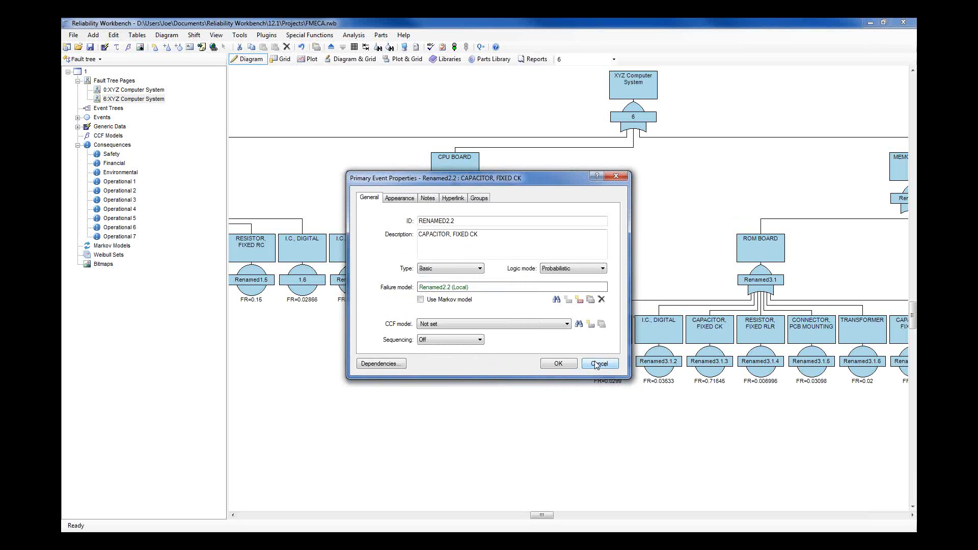
left_click(601, 362)
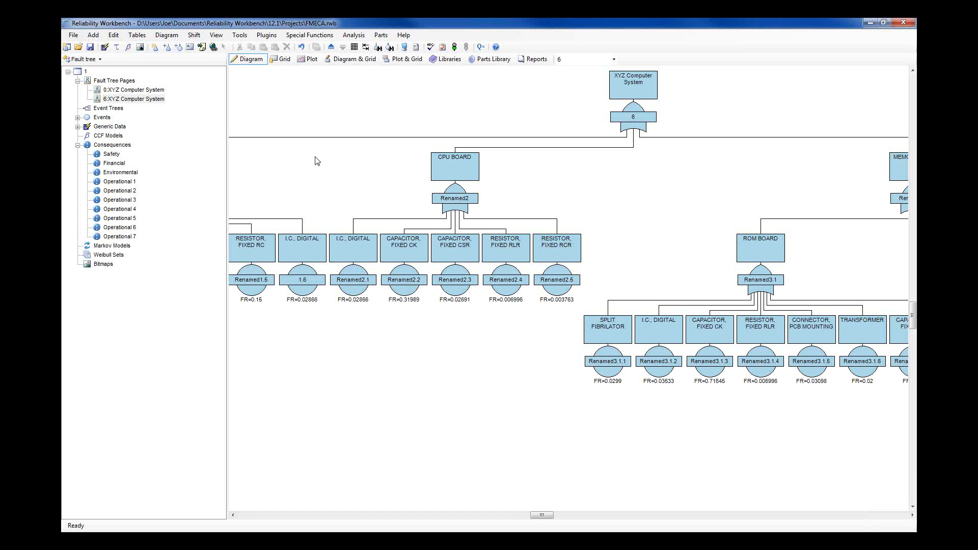
Open the recent project Prediction2.rwb and discard the unsaved changes to the FMECA project.
left_click(74, 35)
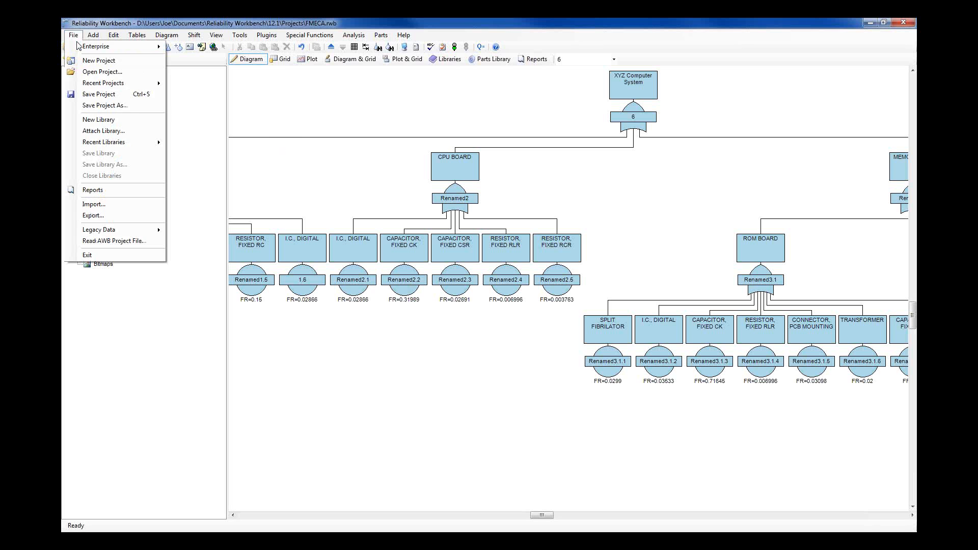
mouse_move(104, 87)
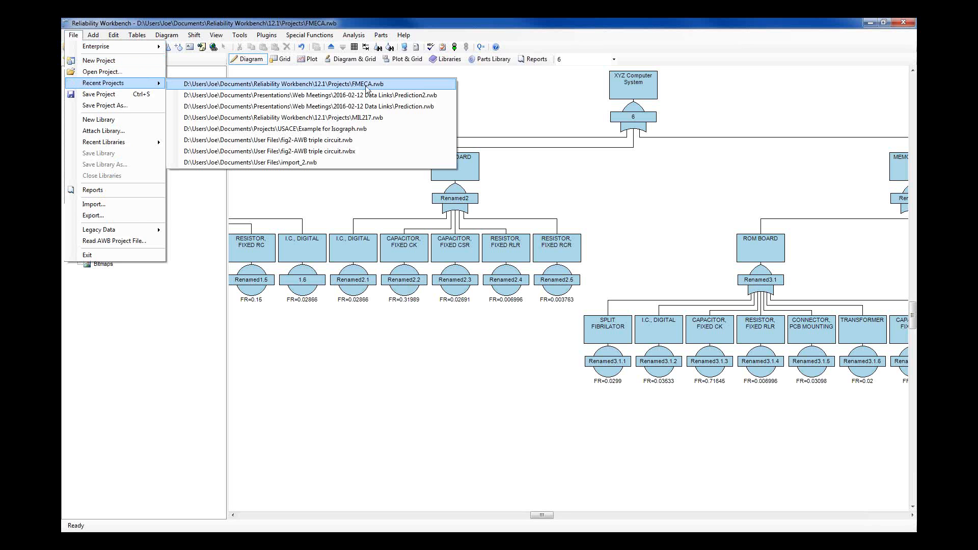
left_click(378, 97)
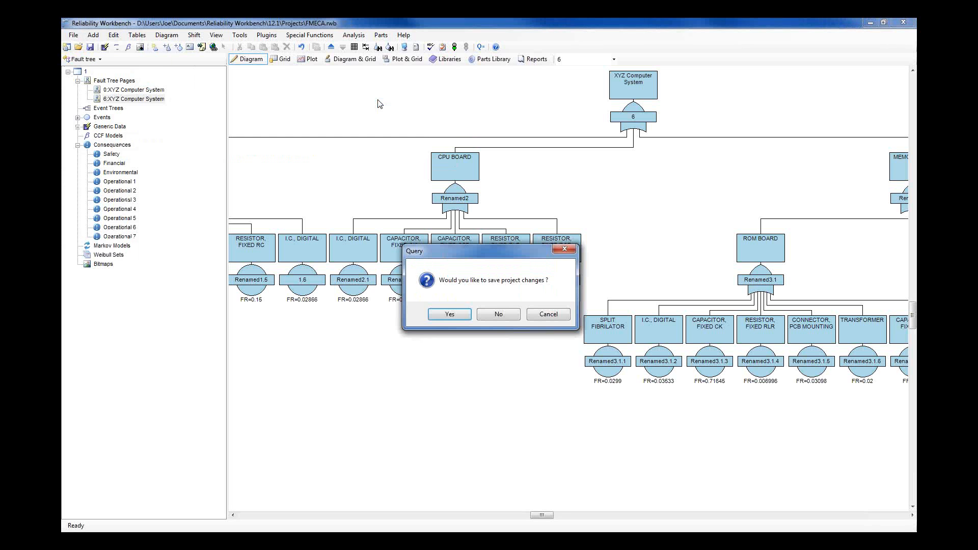
left_click(500, 313)
Check the project's RBD module before any conversion and return to the Prediction module.
left_click(94, 59)
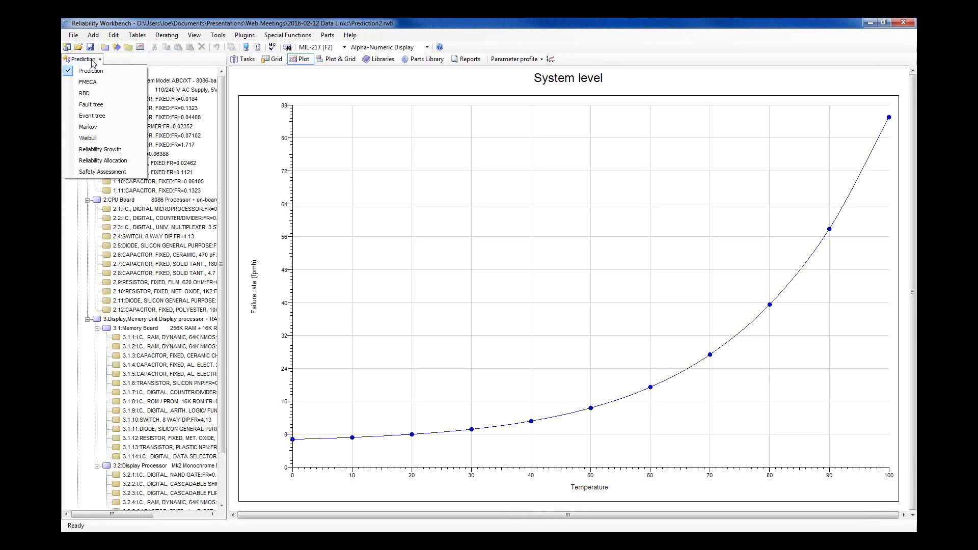
left_click(96, 96)
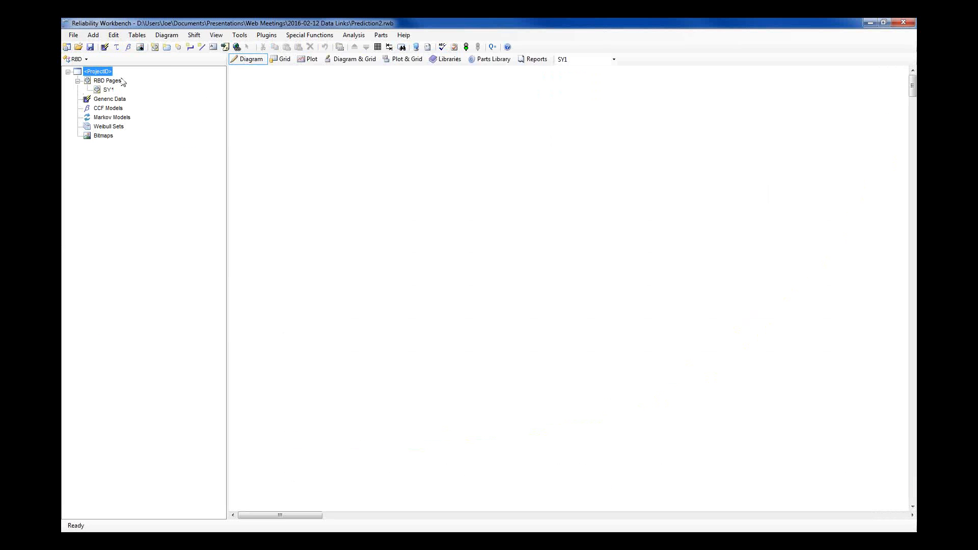
left_click(81, 59)
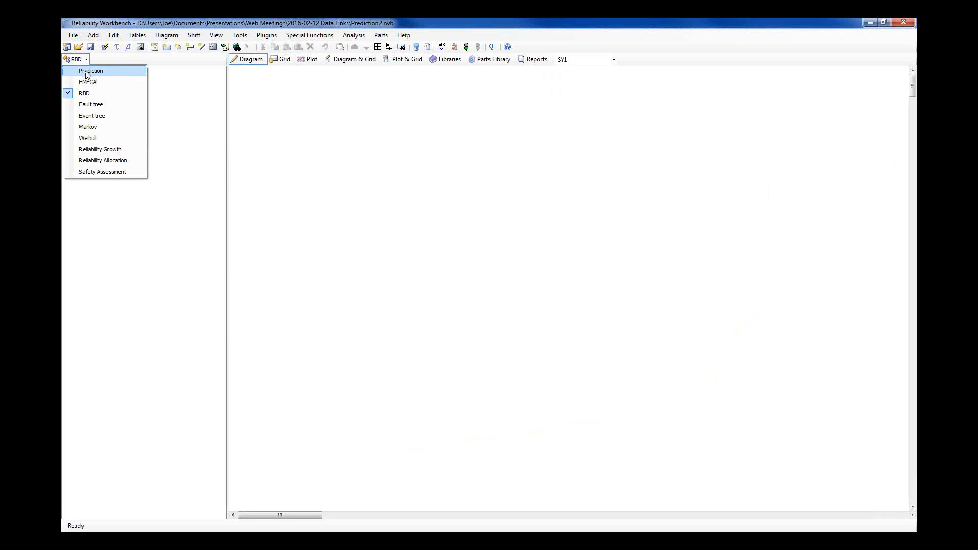
left_click(86, 73)
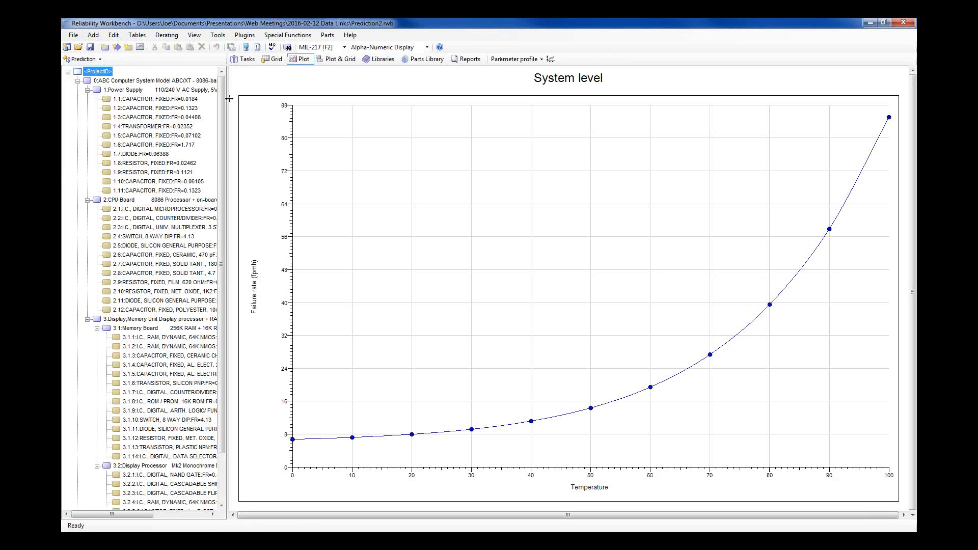
Widen the project tree and enable assigning data links on inter-module copy within the project in the project options.
left_click_drag(229, 98, 264, 107)
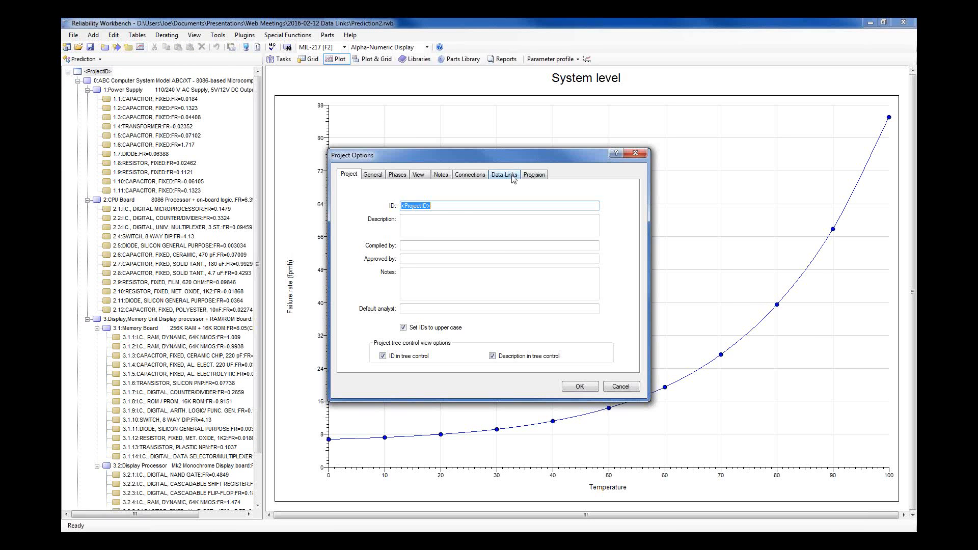
left_click(512, 175)
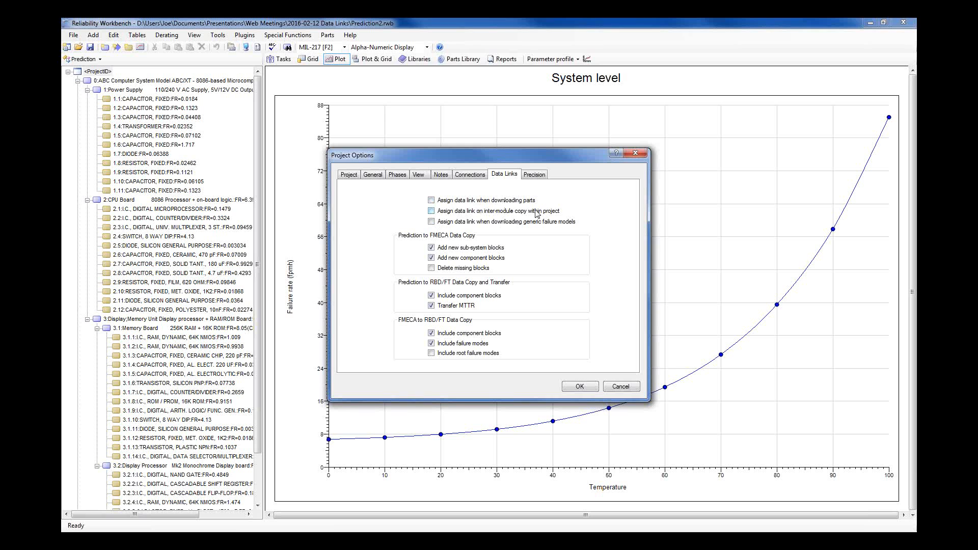
left_click(498, 215)
left_click(580, 387)
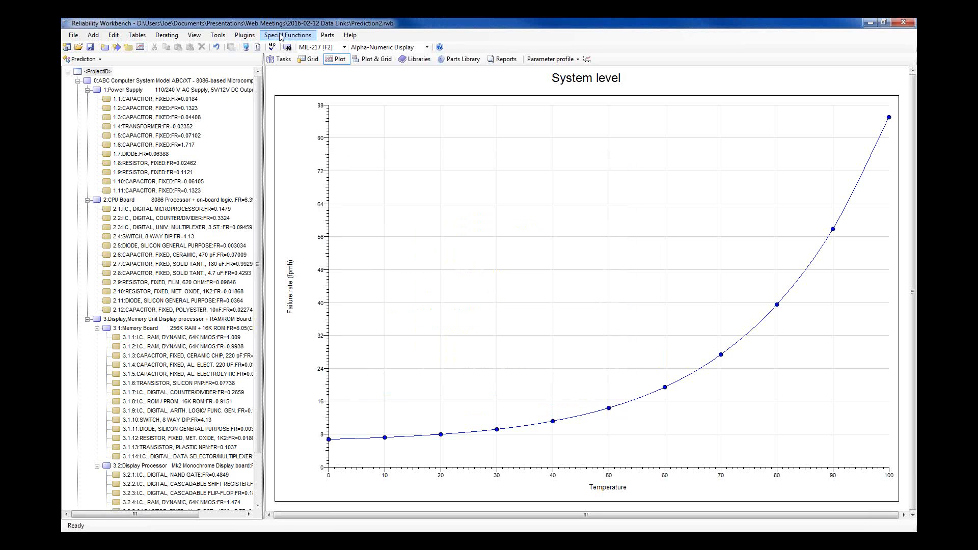
Convert the prediction hierarchy to an RBD.
left_click(281, 36)
mouse_move(329, 244)
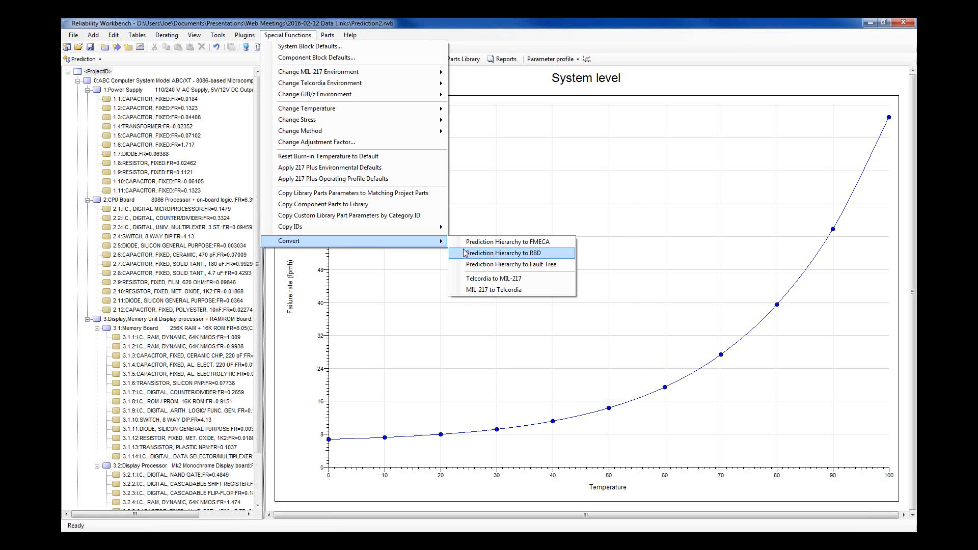
left_click(509, 254)
left_click(525, 315)
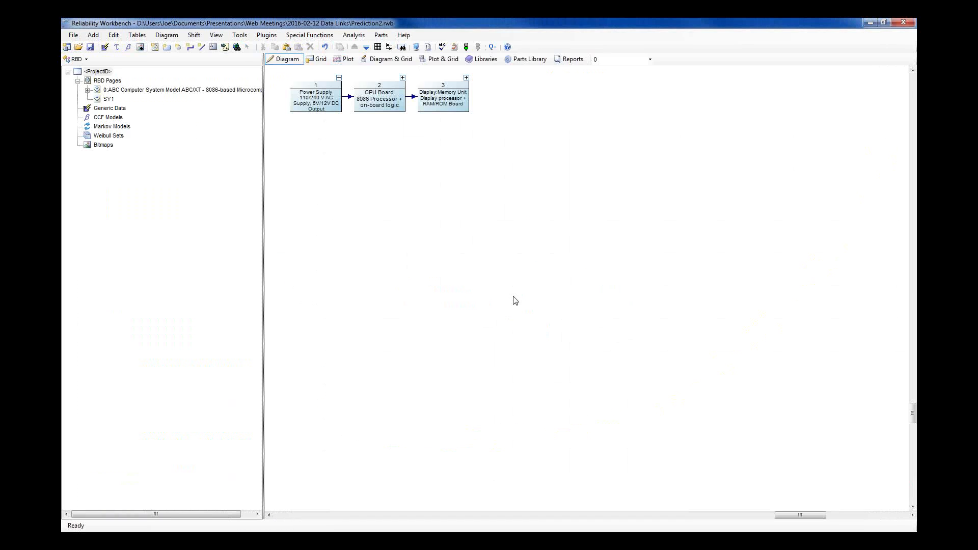
Expand the ABC Computer System in the RBD pages and open the Power Supply block's diagram.
left_click(87, 91)
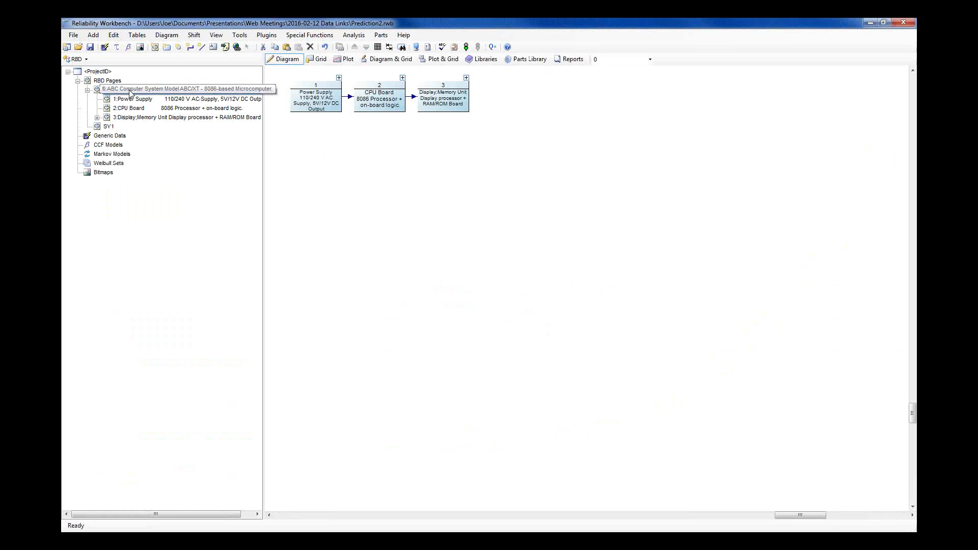
left_click(341, 78)
left_click(340, 78)
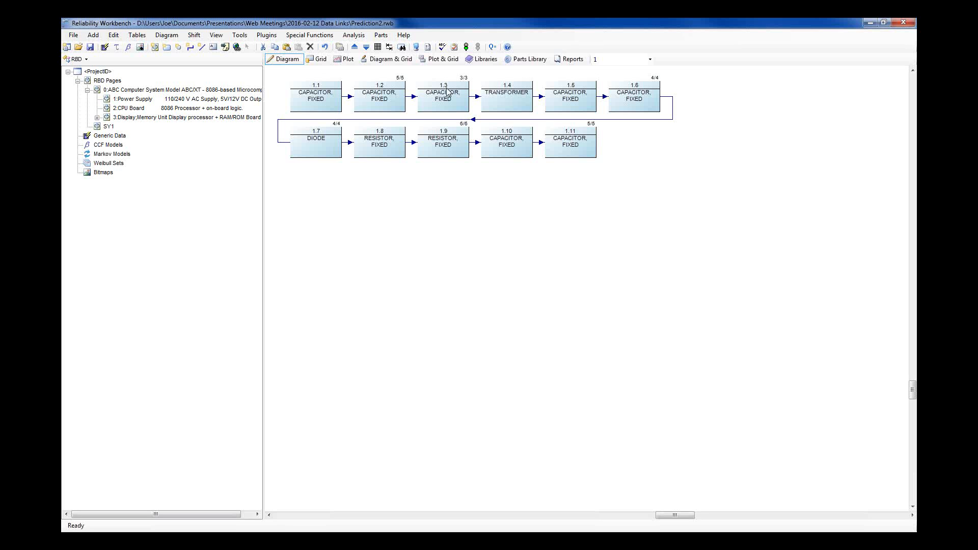
Inspect the quantity and vote number of capacitor block 1.2 and the connection between blocks 1.6 and 1.7.
double_click(379, 96)
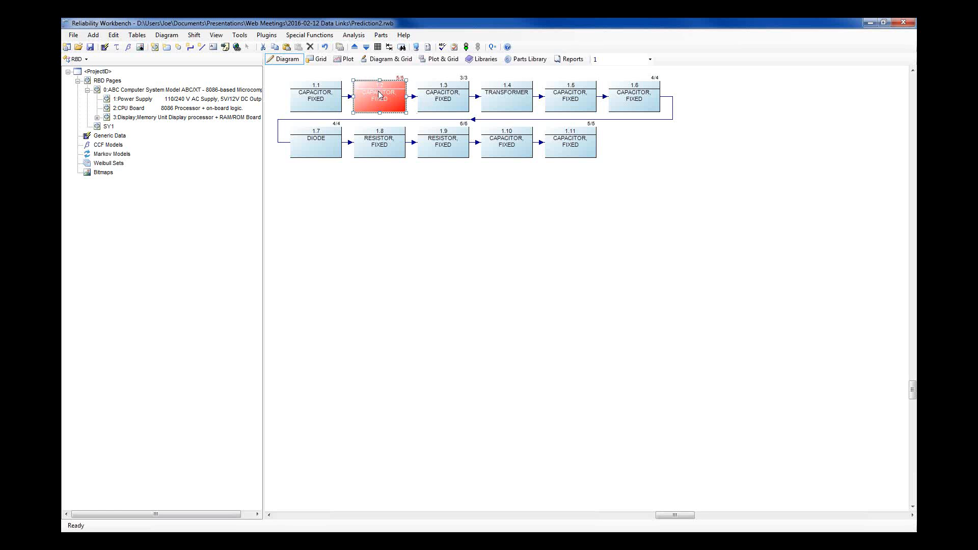
key("Tab")
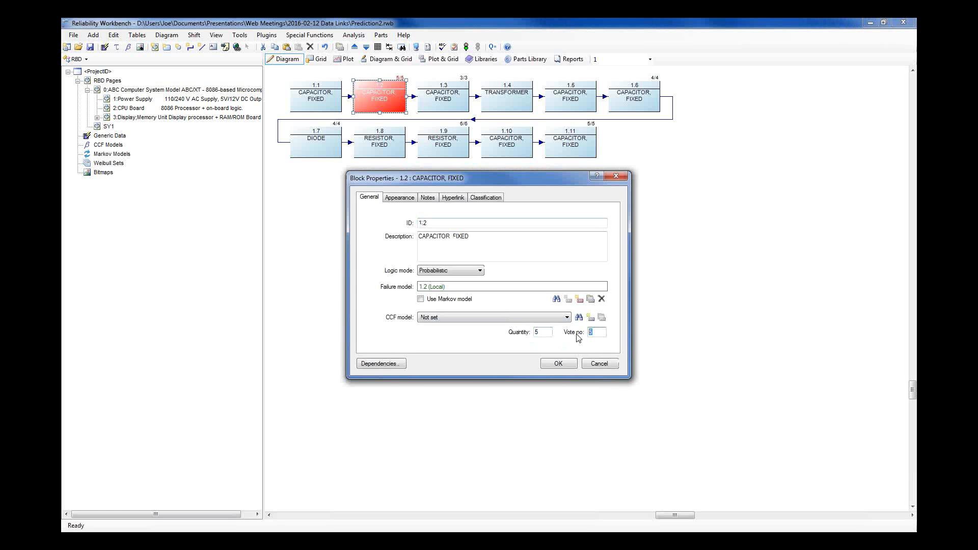
left_click(599, 364)
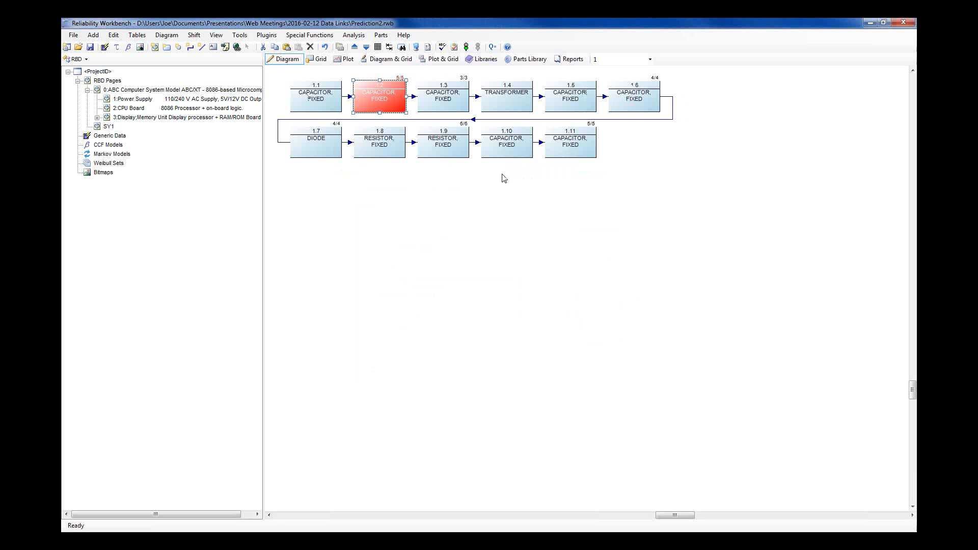
left_click(647, 118)
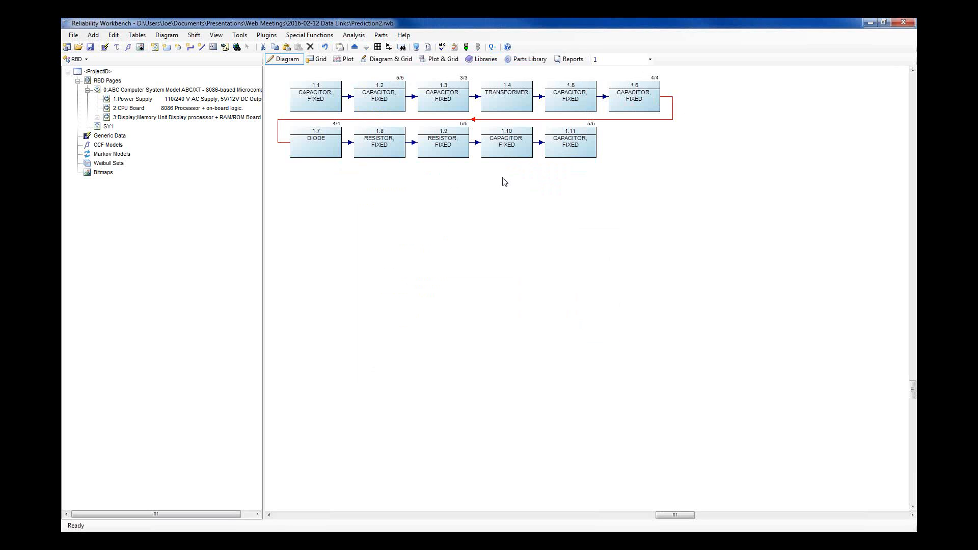
left_click(479, 218)
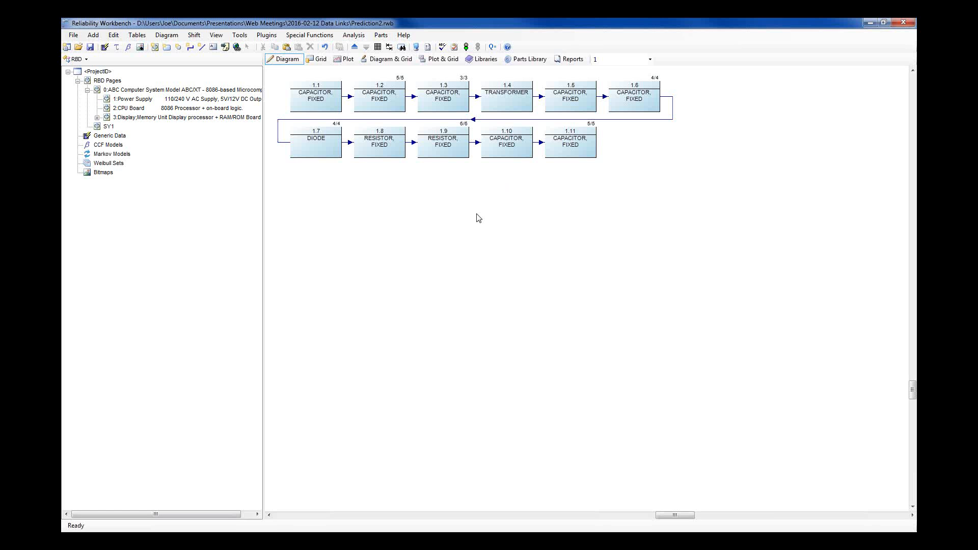
Inspect the failure model, data link status and failure rate of capacitor block 1.1.
double_click(315, 97)
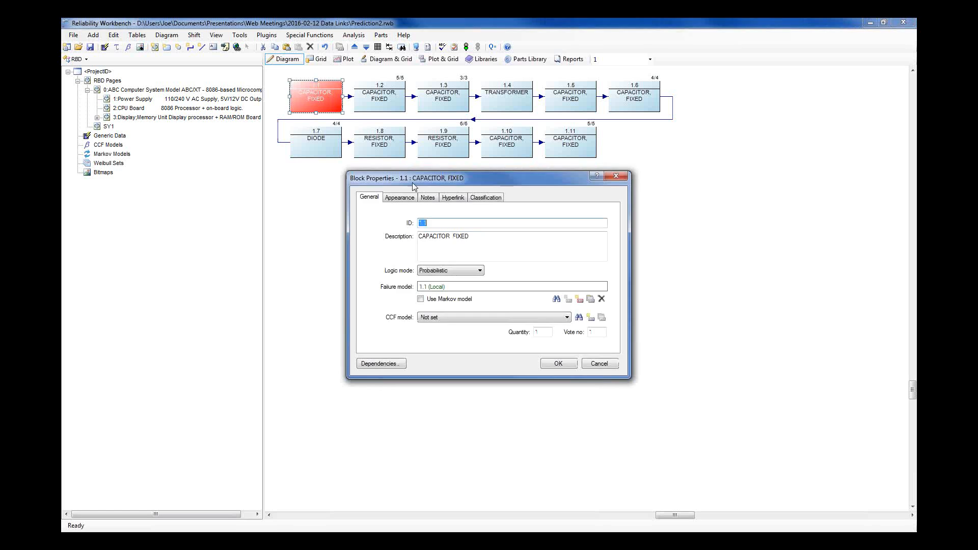
left_click(584, 301)
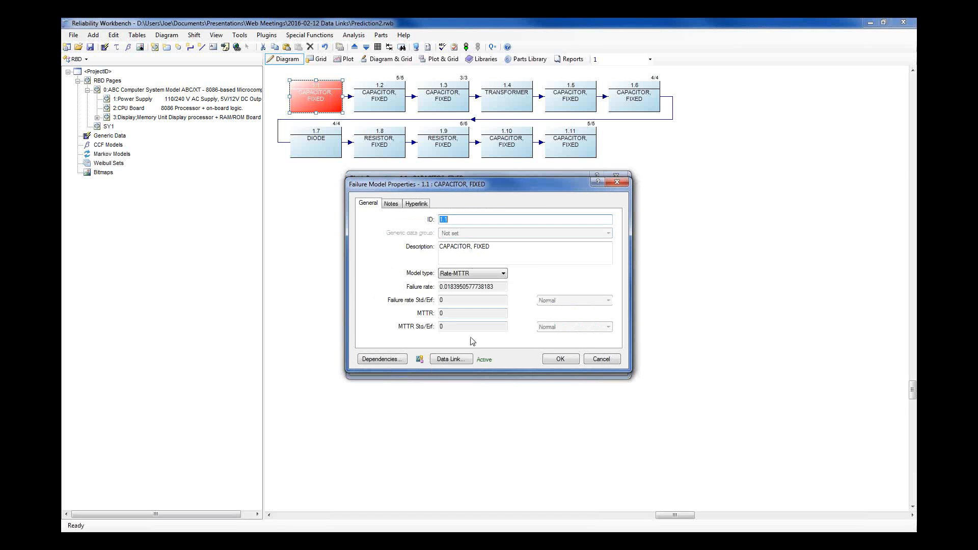
double_click(476, 287)
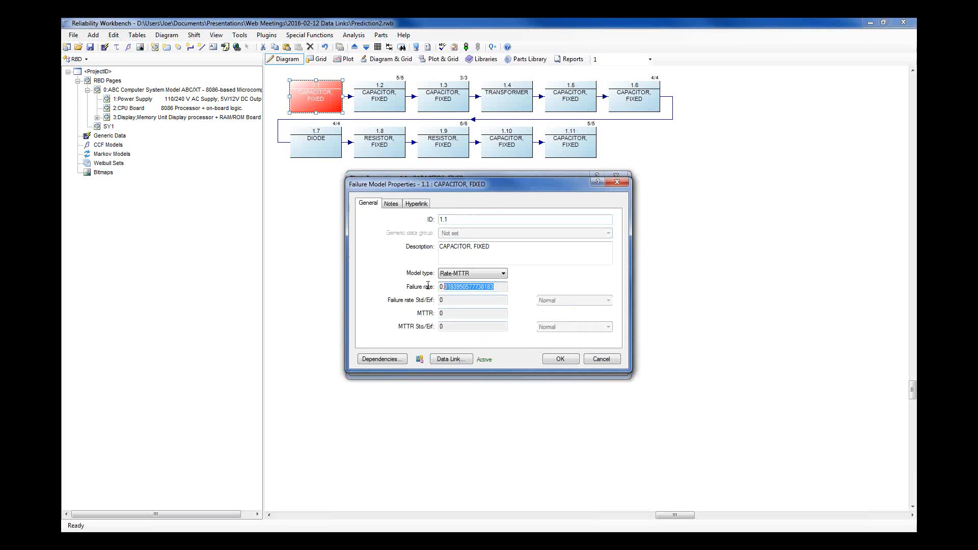
left_click(476, 286)
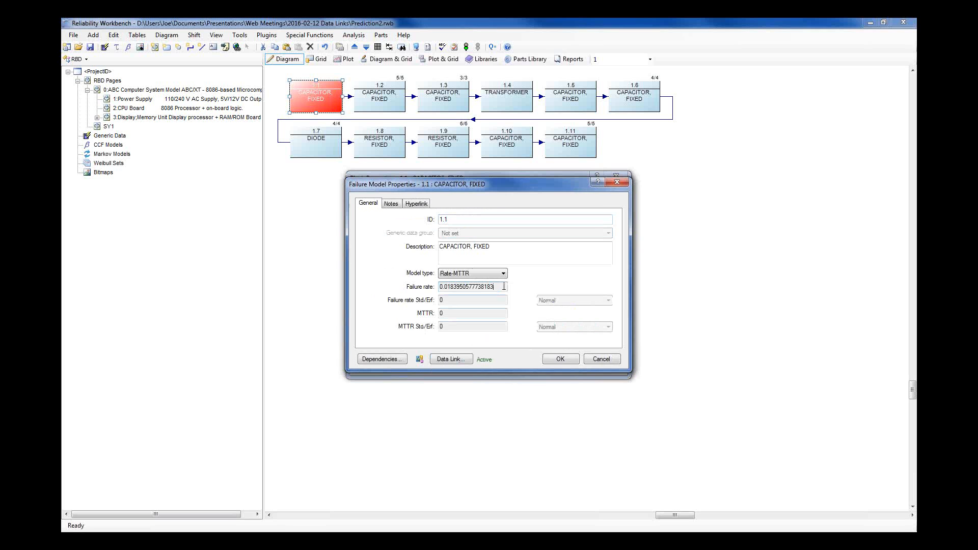
left_click(602, 359)
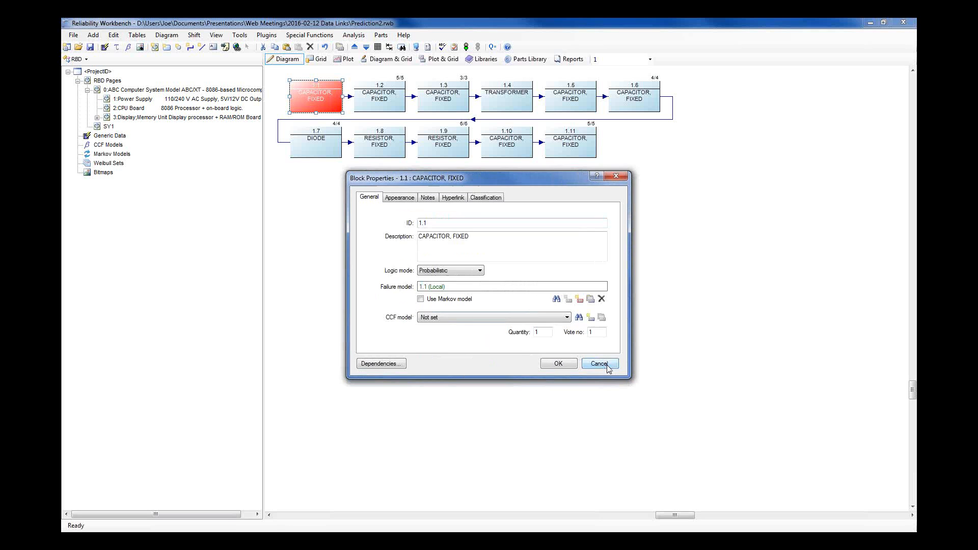
left_click(601, 363)
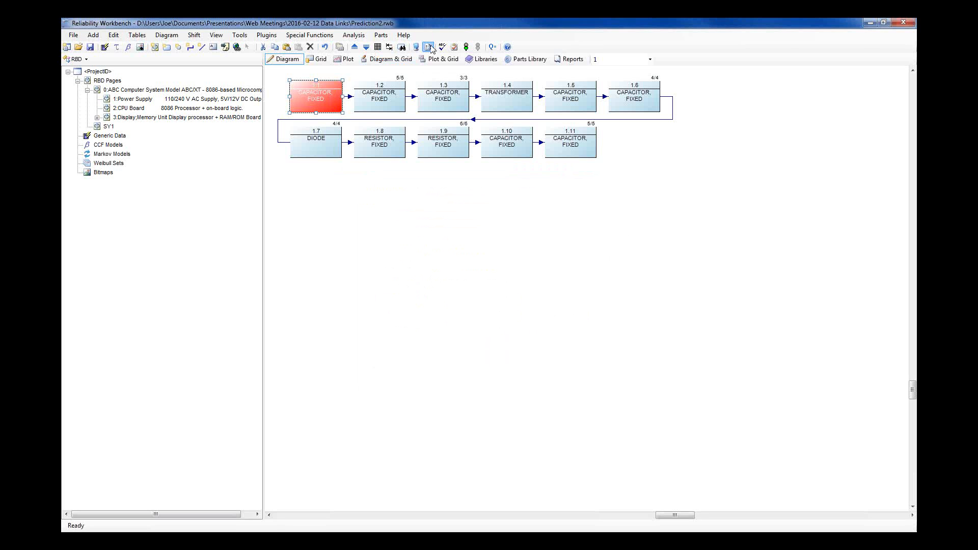
Review the failure rate and MTTR units in the RBD project's general options without changing them.
left_click(428, 47)
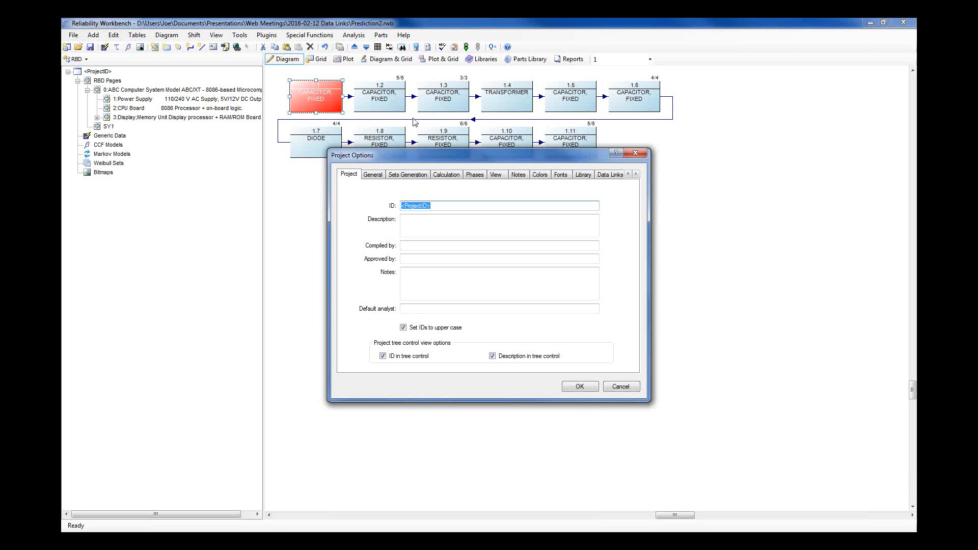
left_click(373, 175)
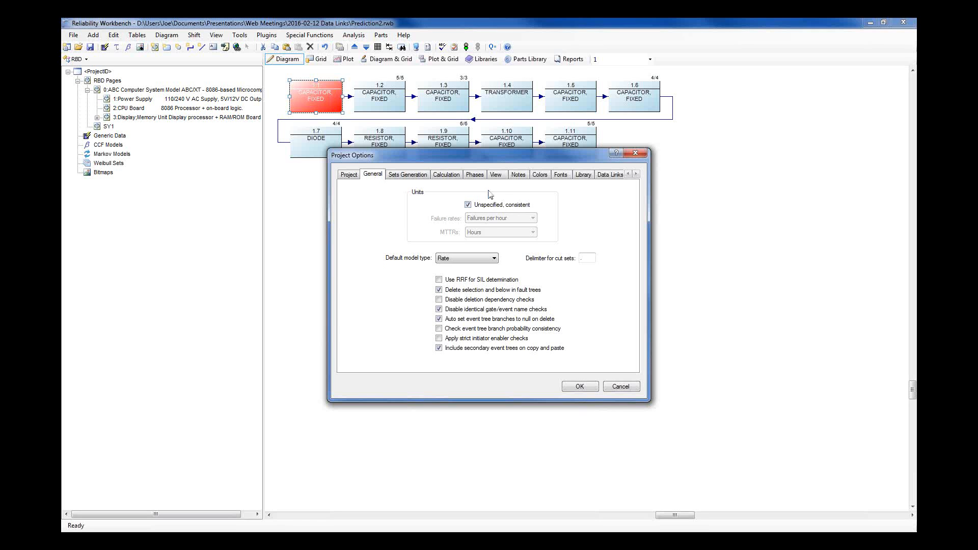
left_click(626, 388)
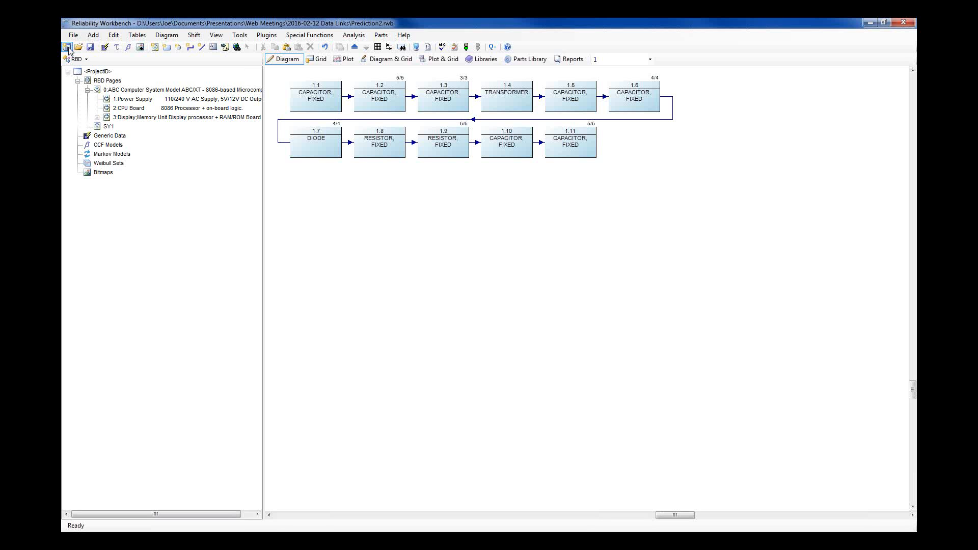
Switch to the other Reliability Workbench window containing the empty fault tree project.
left_click(68, 48)
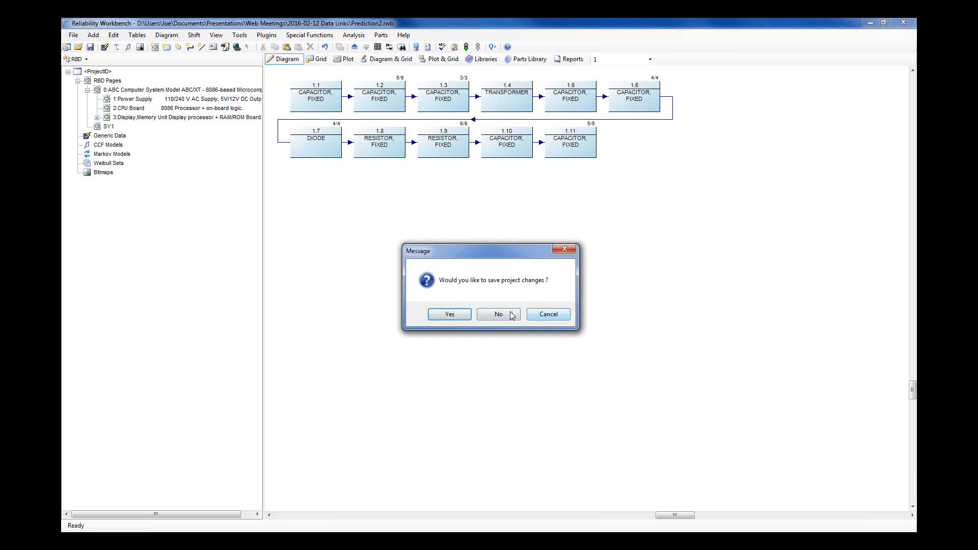
left_click(548, 315)
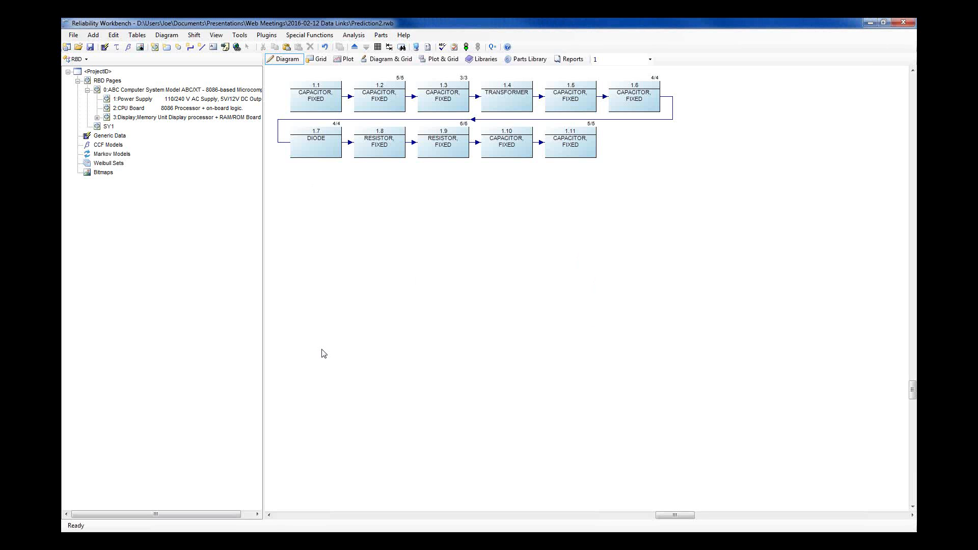
mouse_move(367, 541)
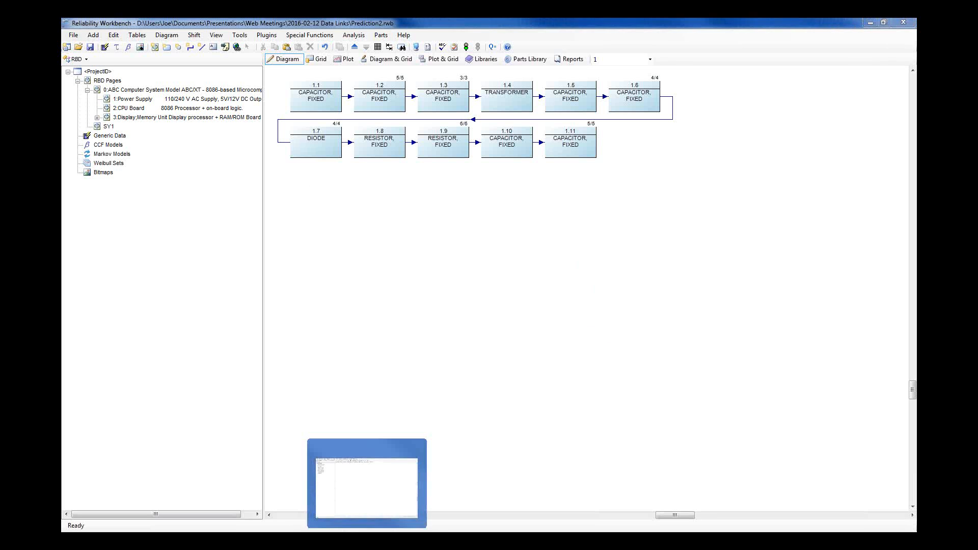
left_click(367, 484)
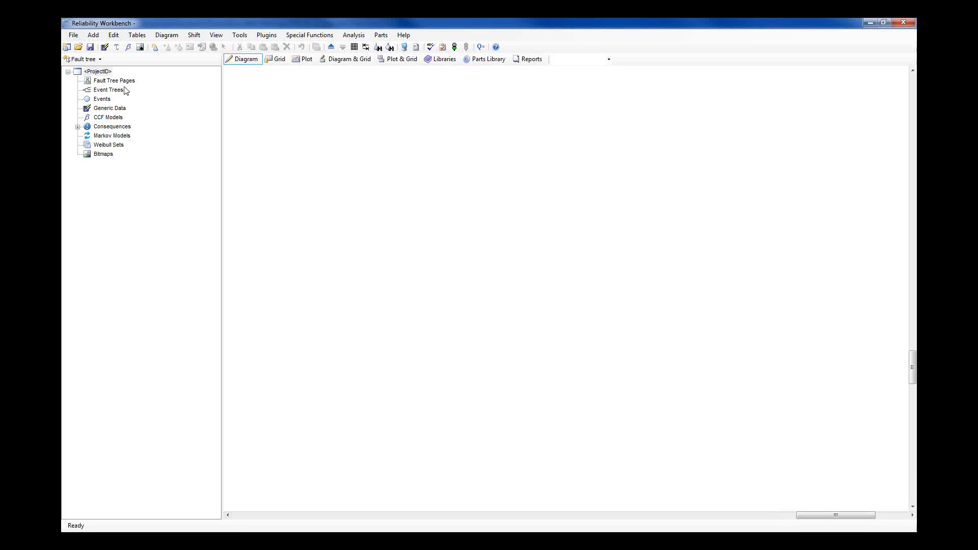
Attach FaultTreeCooling.rwb from the Reliability Workbench 12.1 Projects folder as a library.
left_click(74, 35)
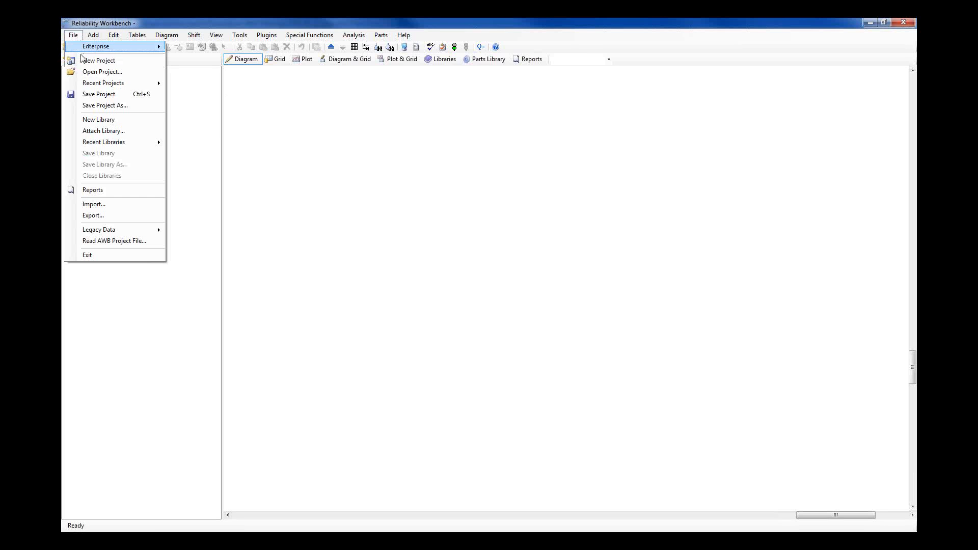
left_click(117, 133)
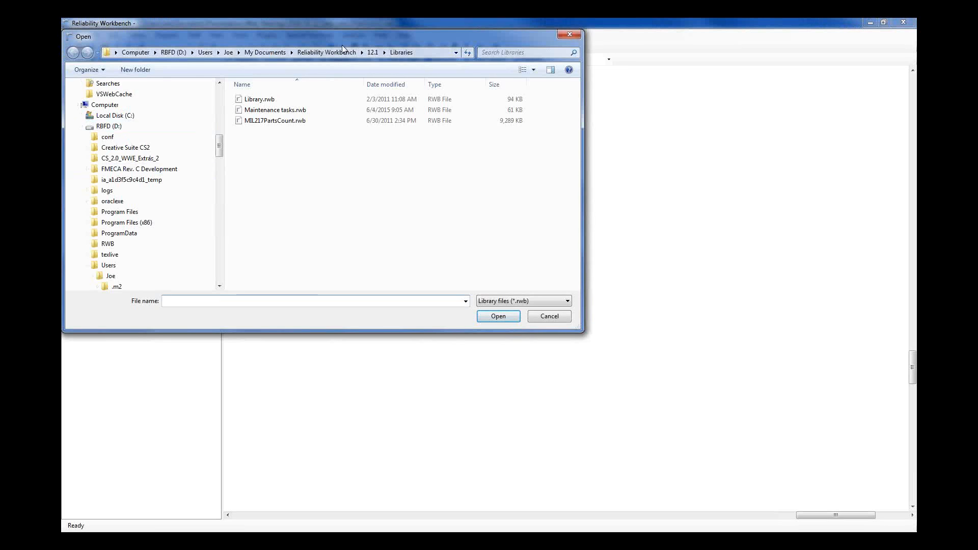
left_click_drag(336, 39, 428, 132)
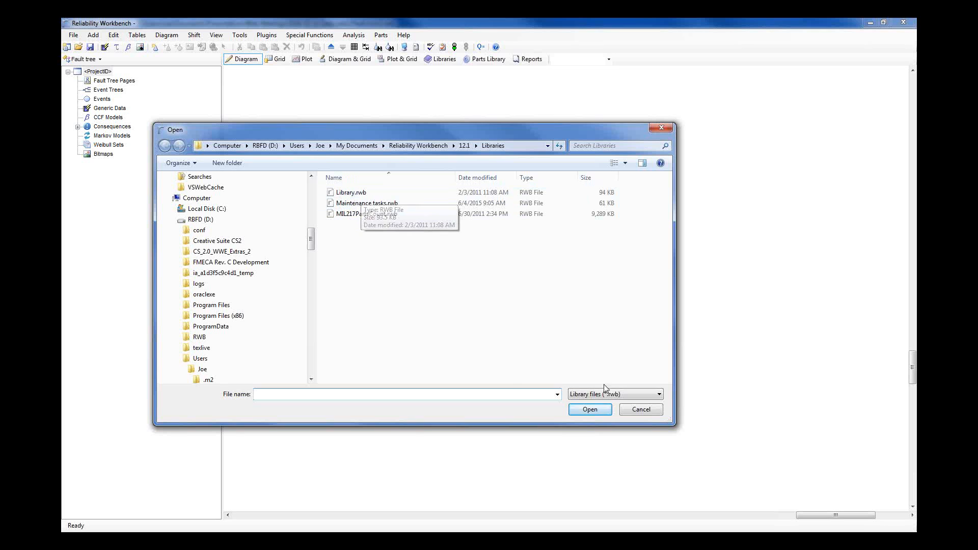
left_click(619, 393)
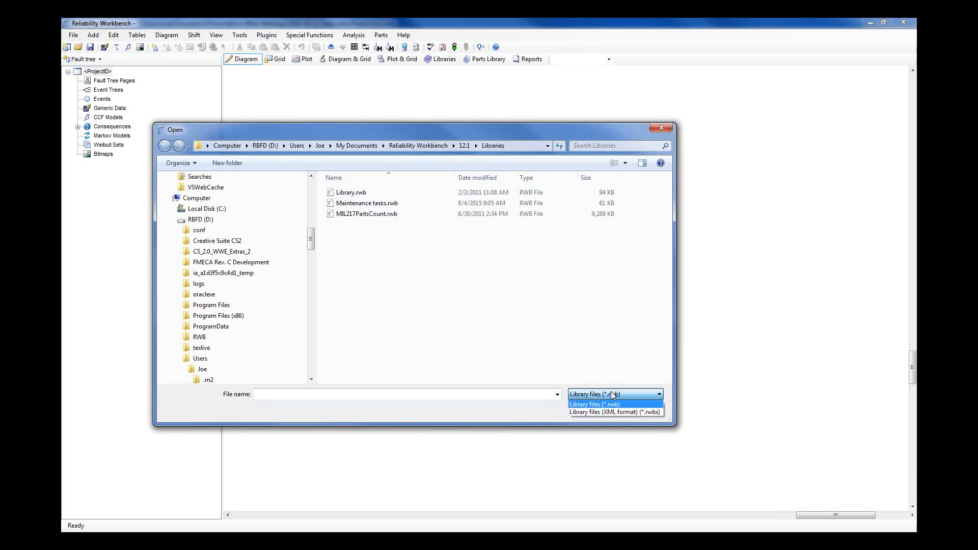
left_click(611, 391)
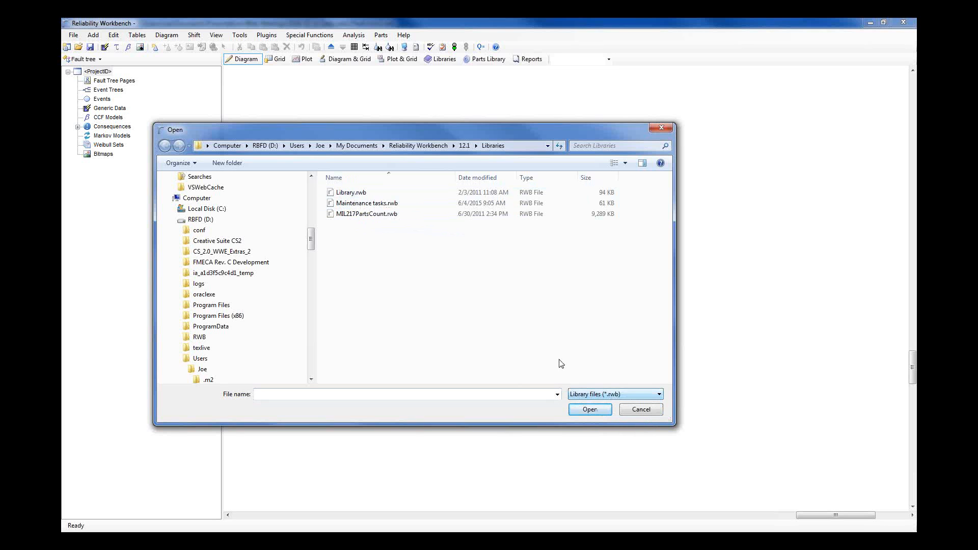
left_click(465, 146)
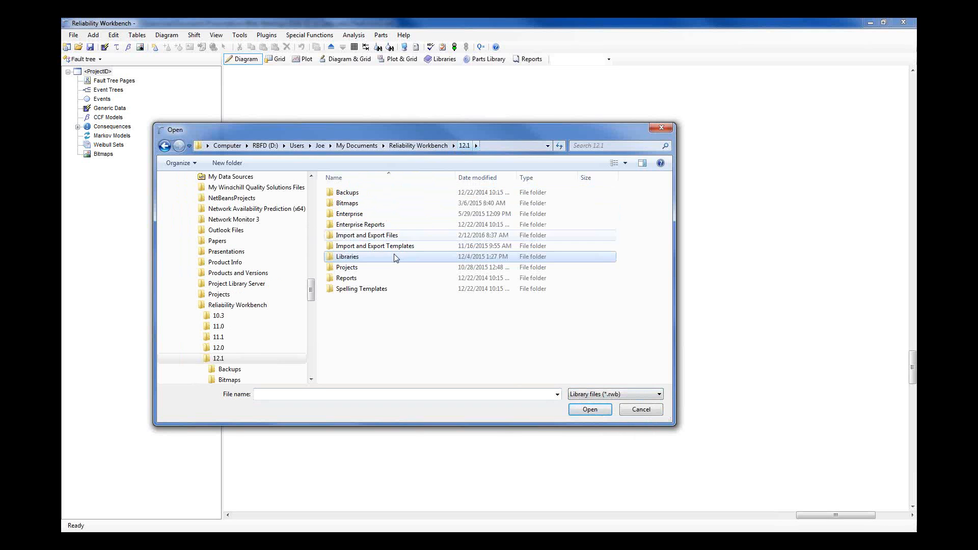
double_click(365, 272)
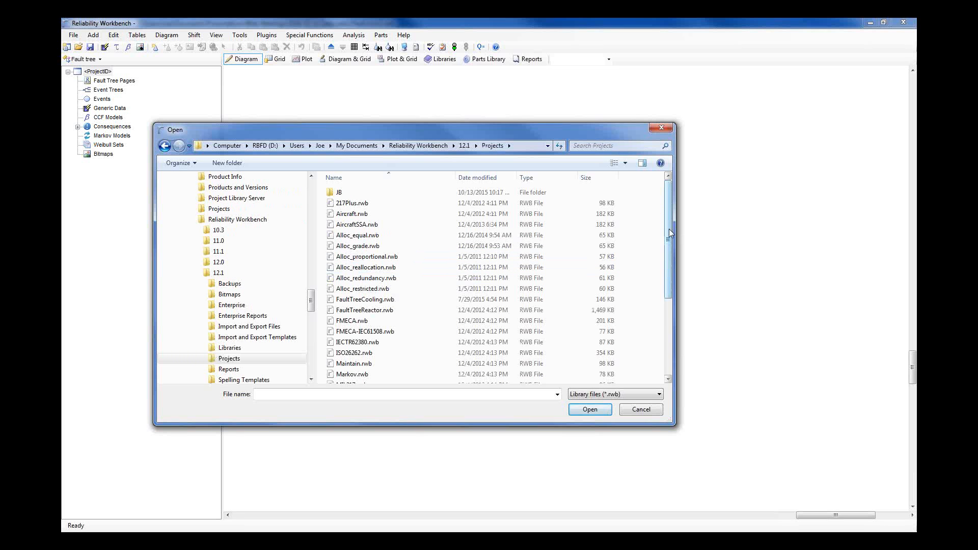
left_click_drag(671, 233, 670, 240)
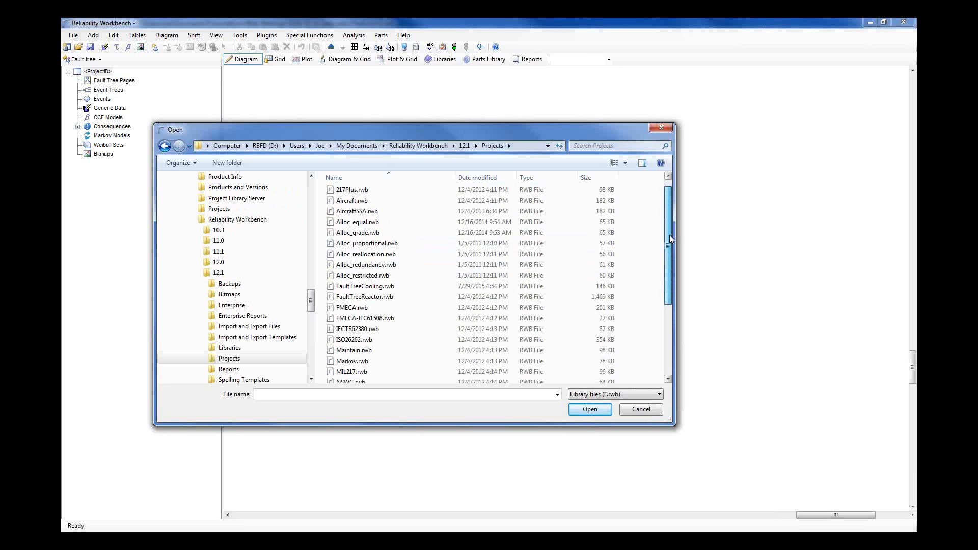
left_click(357, 286)
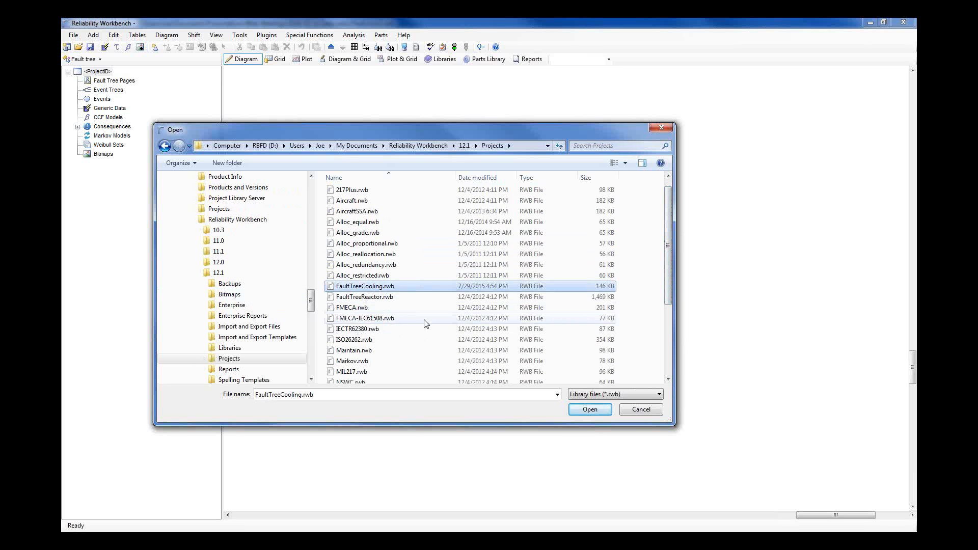
left_click(594, 412)
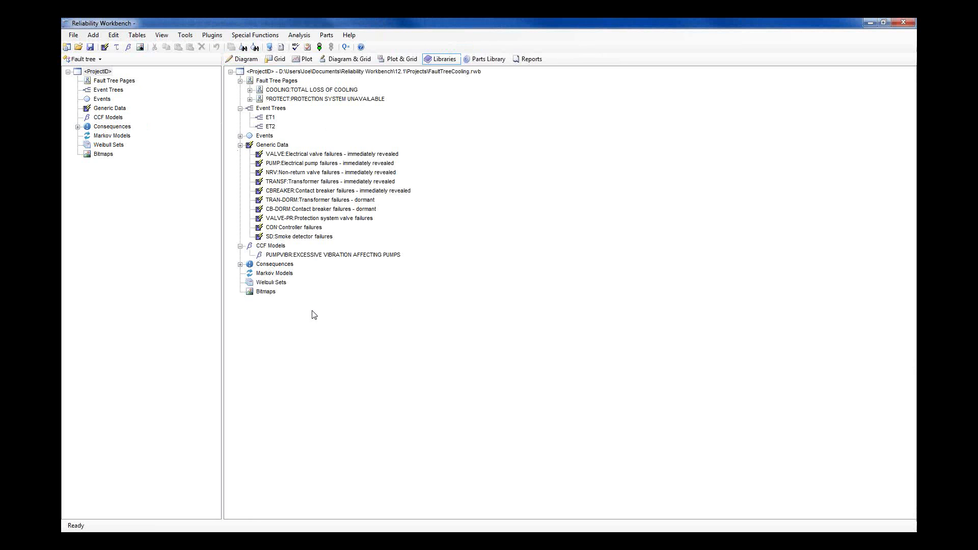
Expand the library's events and its COOLING total loss of cooling page, and widen the project tree.
left_click(240, 136)
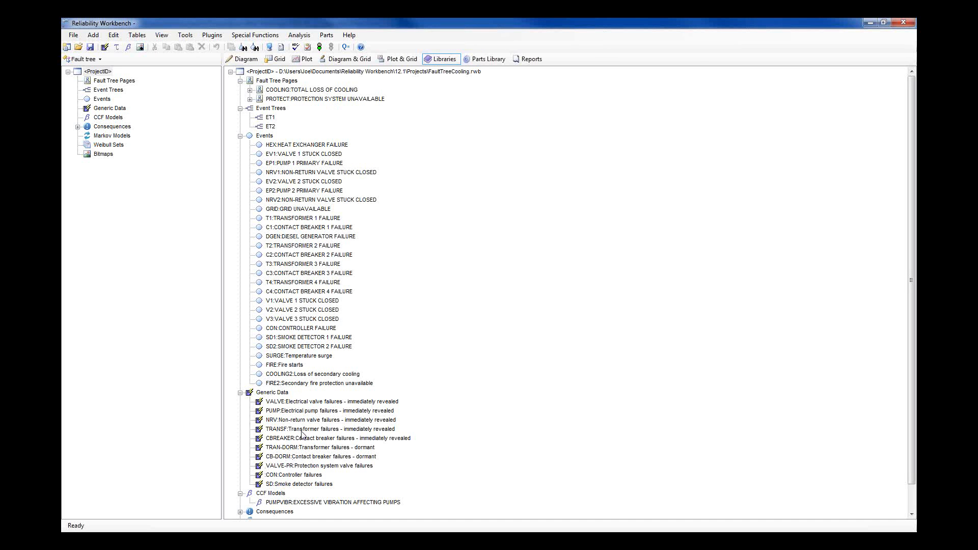
left_click(249, 90)
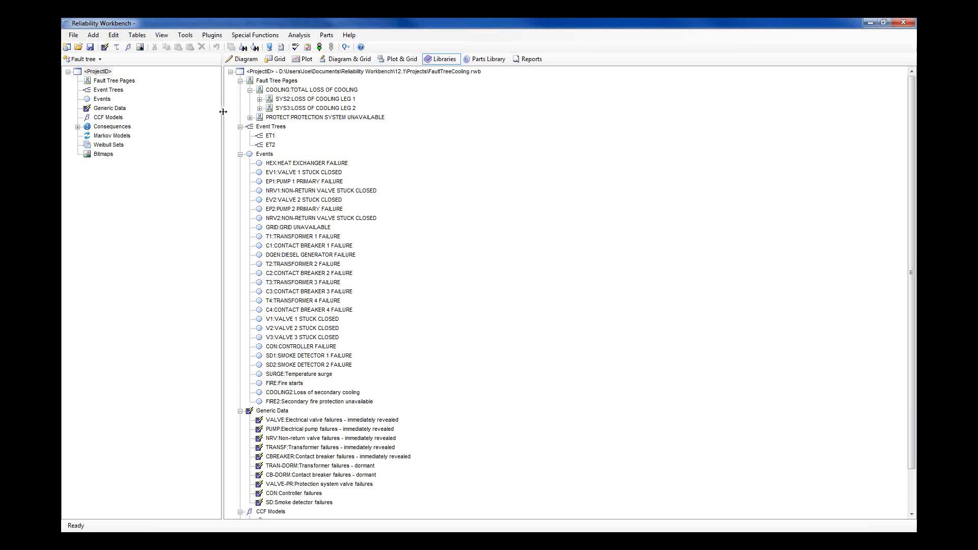
left_click_drag(222, 110, 247, 114)
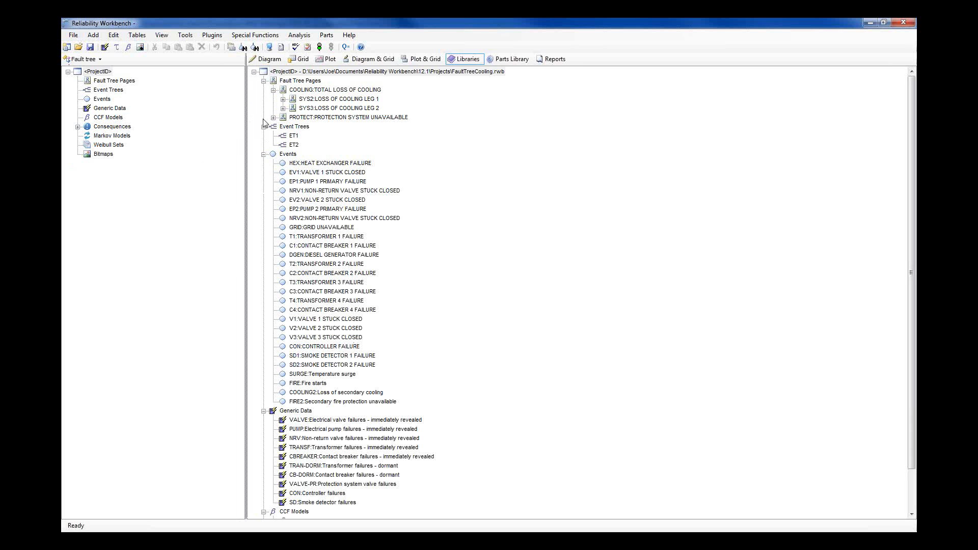
left_click(73, 35)
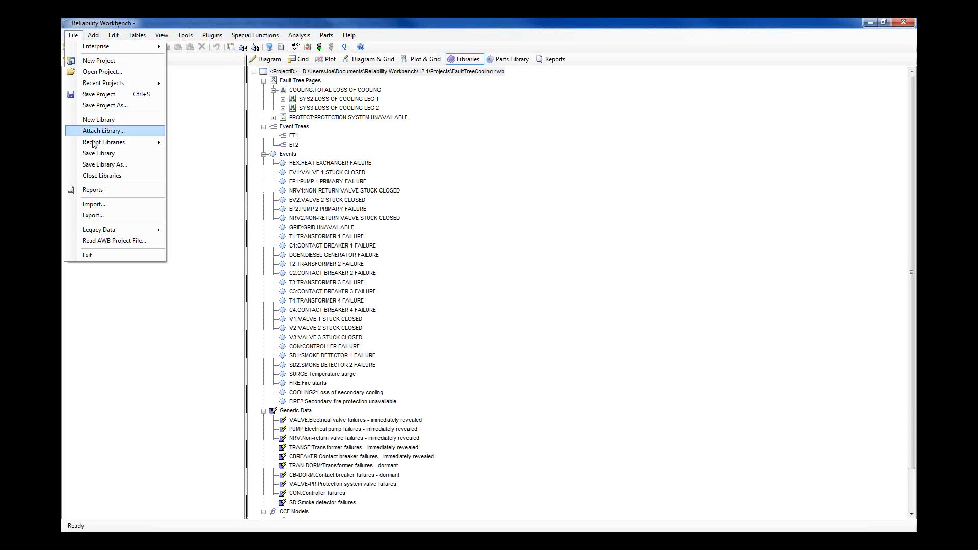
left_click(107, 132)
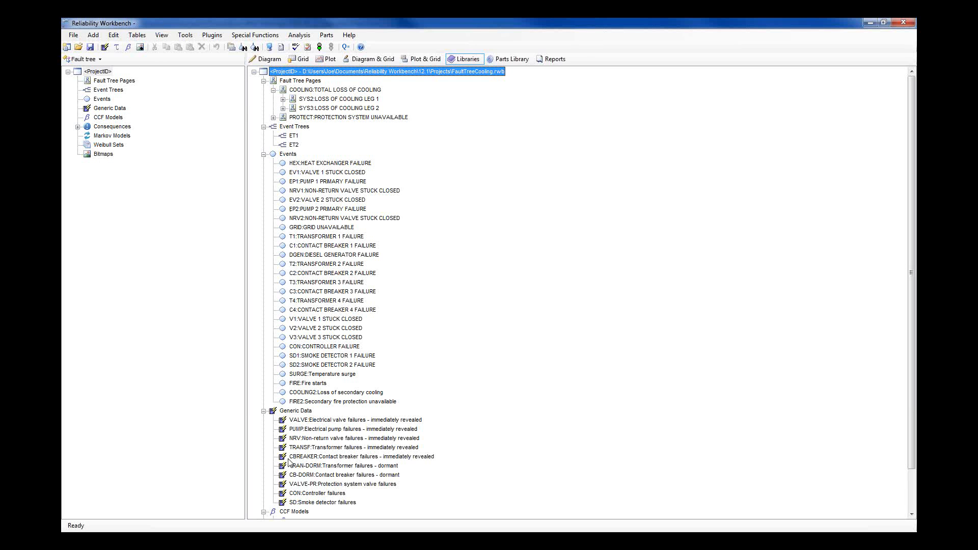
Copy the SYS2 loss of cooling leg 1 fault tree from the library into the project's fault tree pages.
left_click(283, 99)
left_click(283, 99)
left_click_drag(301, 99, 95, 84)
left_click(77, 81)
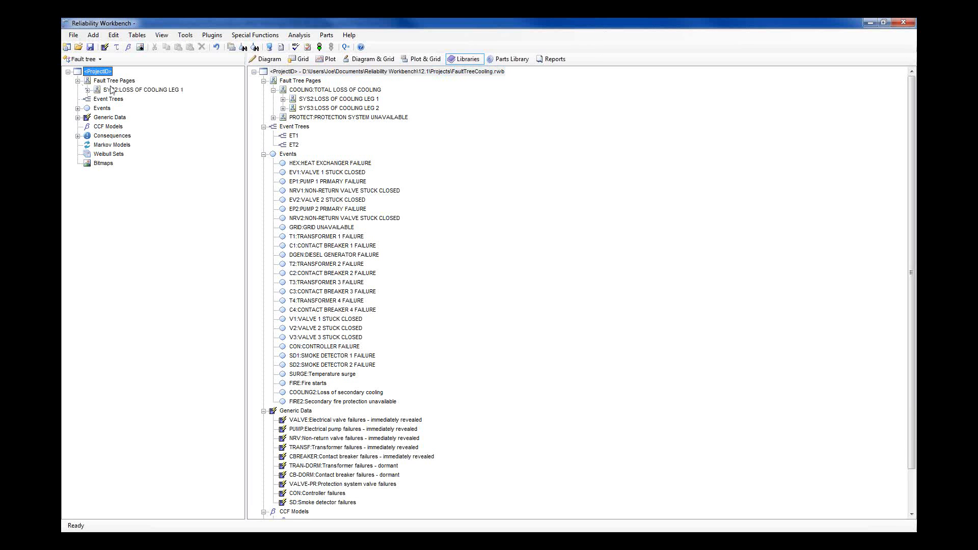
Inspect the copied events, generic failure models and fault tree diagram of SYS2 in the project.
left_click(77, 108)
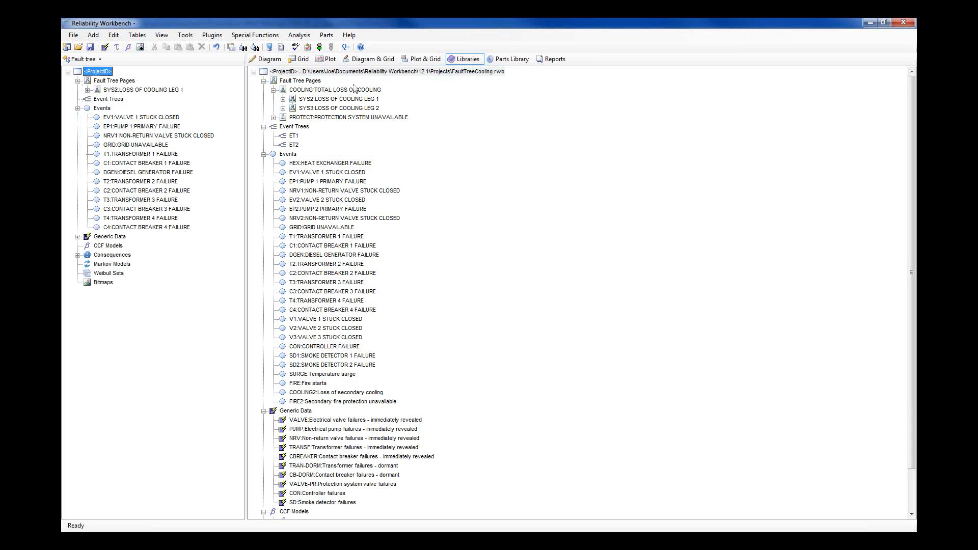
left_click(78, 236)
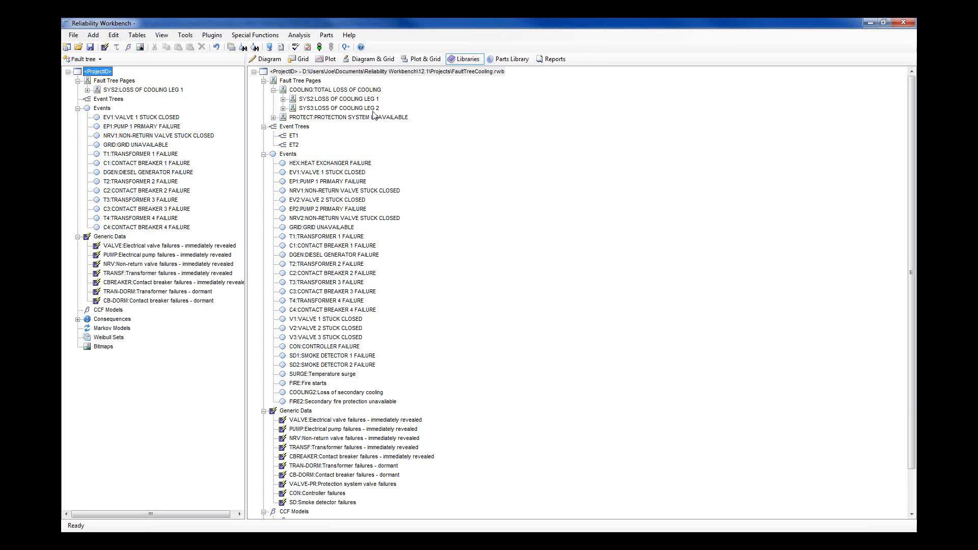
left_click(265, 59)
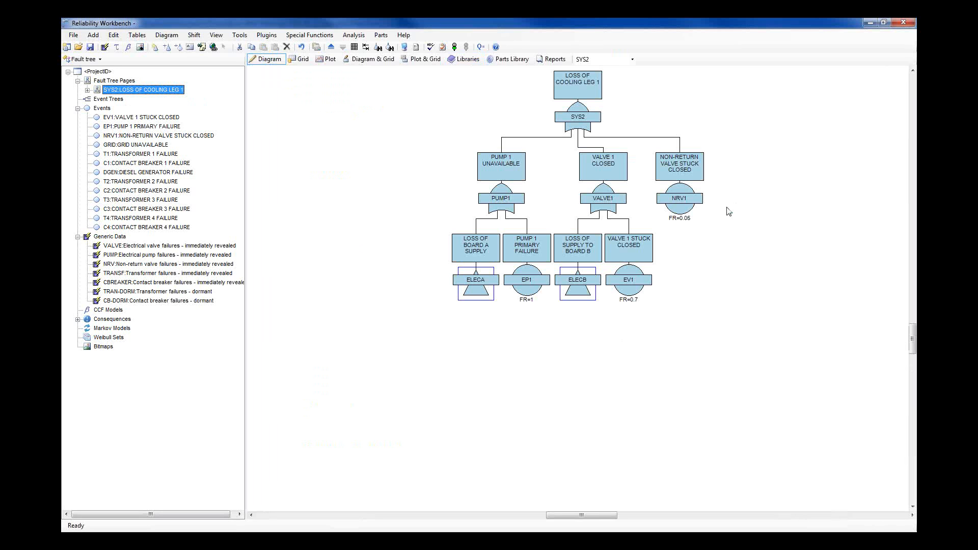
left_click(698, 314)
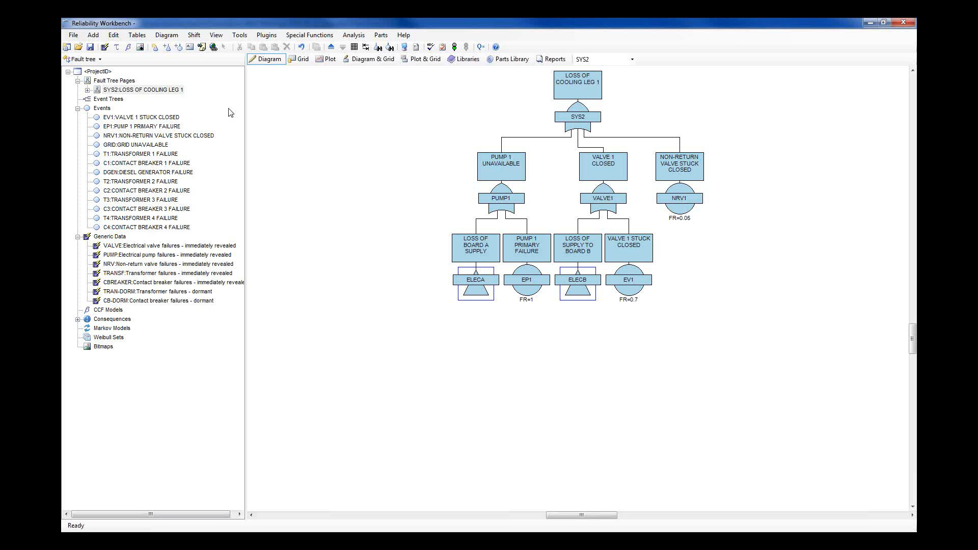
Start a new project without saving the changes and return to the attached library's contents.
left_click(68, 47)
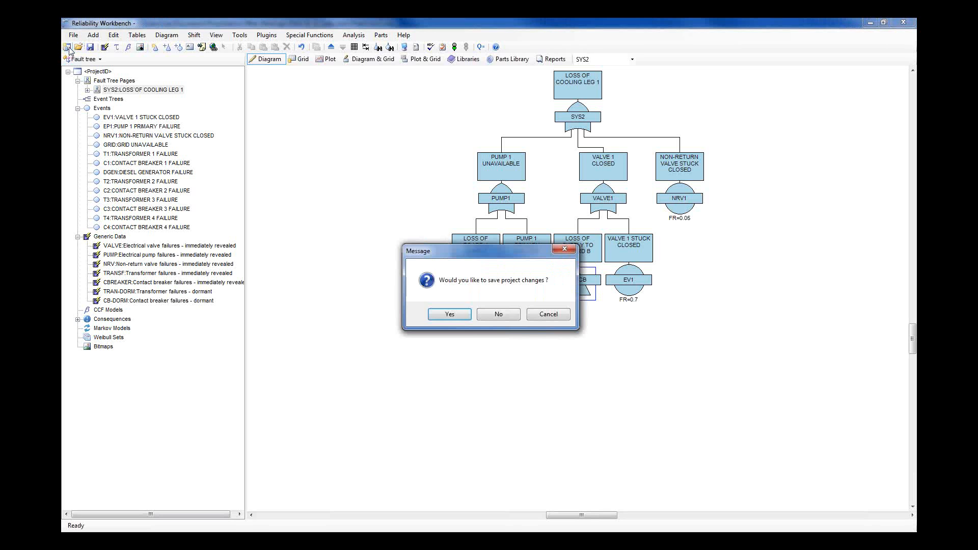
left_click(501, 314)
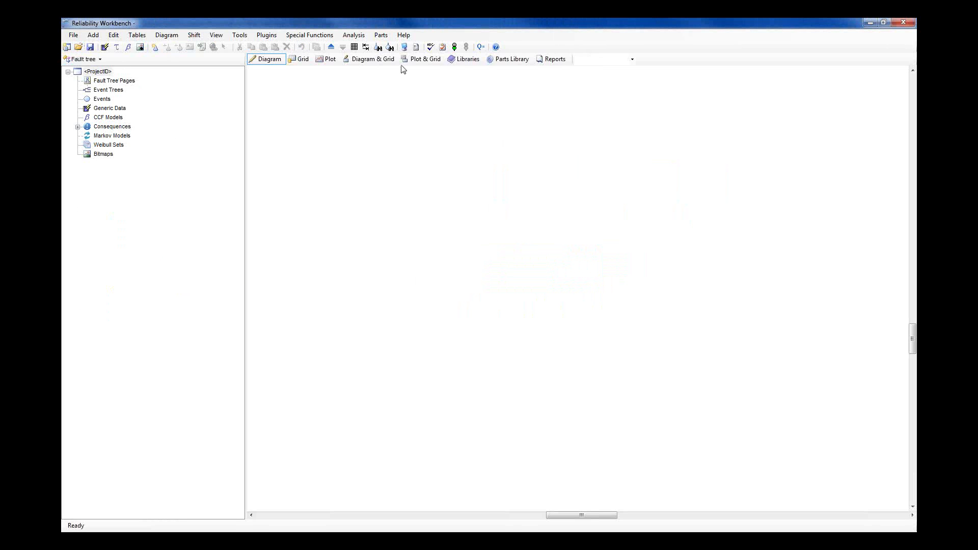
left_click(444, 63)
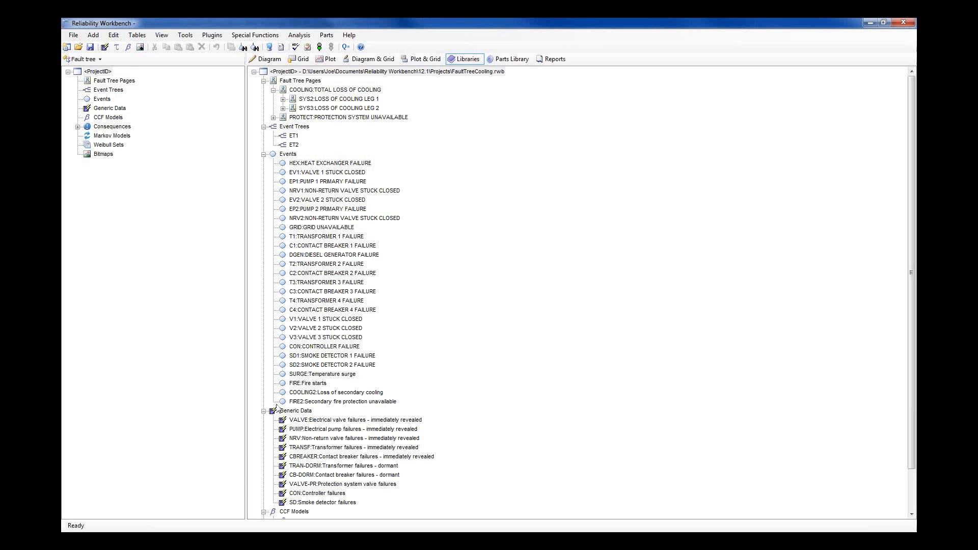
Enable automatic data link assignment when downloading generic failure models in the project options.
left_click(281, 48)
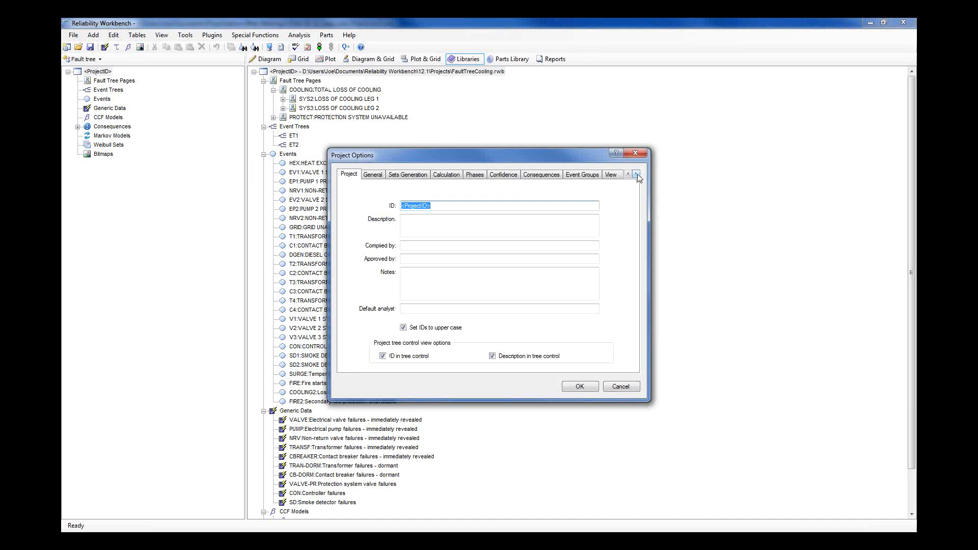
left_click(636, 174)
left_click(636, 174)
left_click(574, 178)
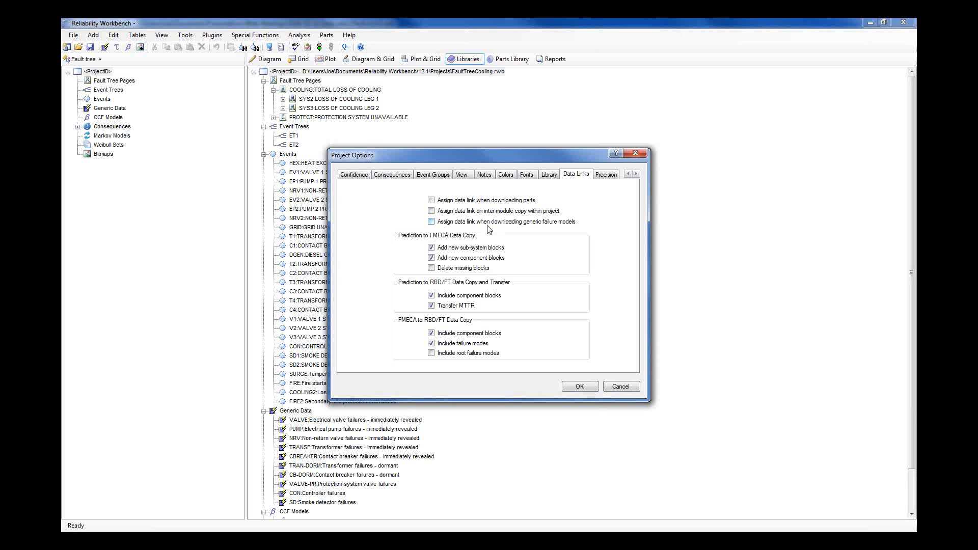
left_click(573, 224)
left_click(580, 386)
Copy SYS2 loss of cooling leg 1 from the library into the project's fault tree pages and display its diagram and generic data.
left_click(307, 100)
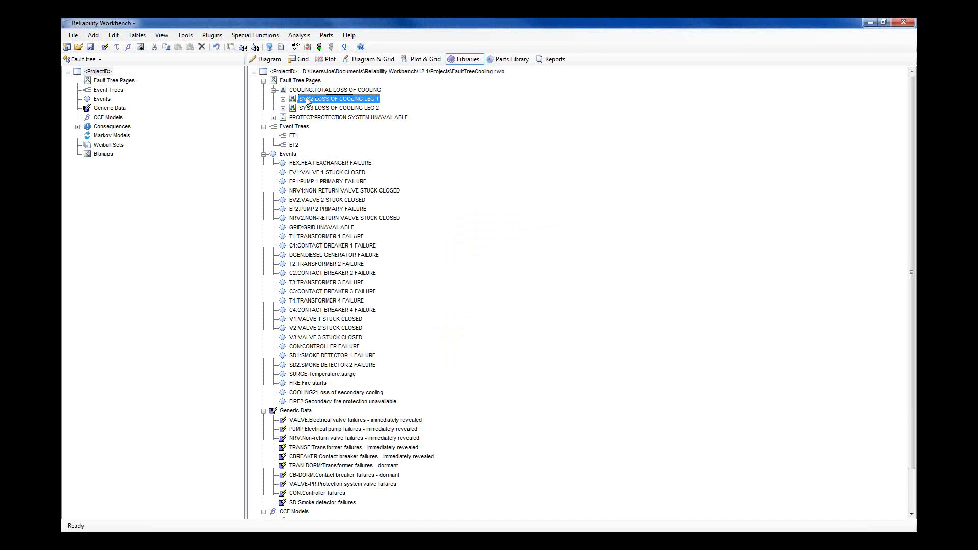
left_click_drag(307, 100, 91, 85)
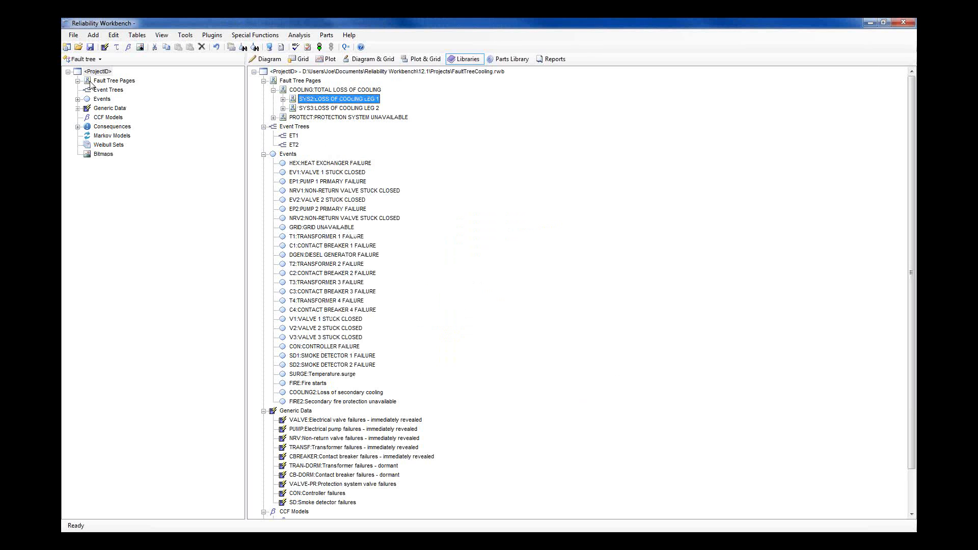
left_click(268, 60)
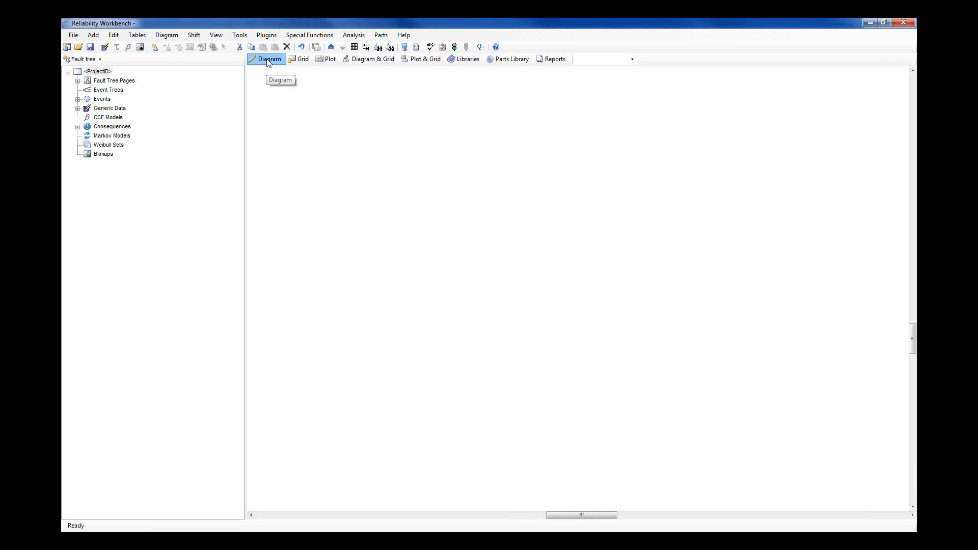
left_click(77, 81)
left_click(124, 90)
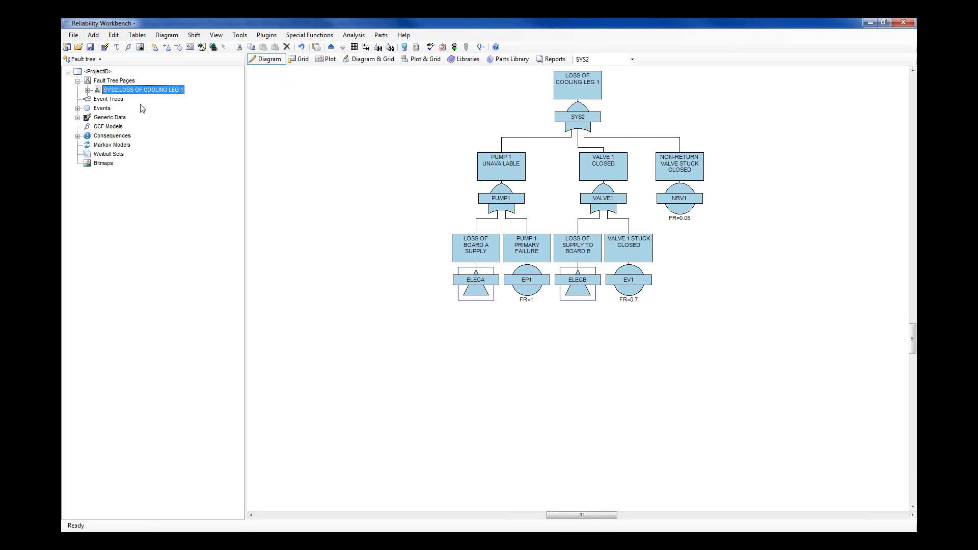
left_click(78, 117)
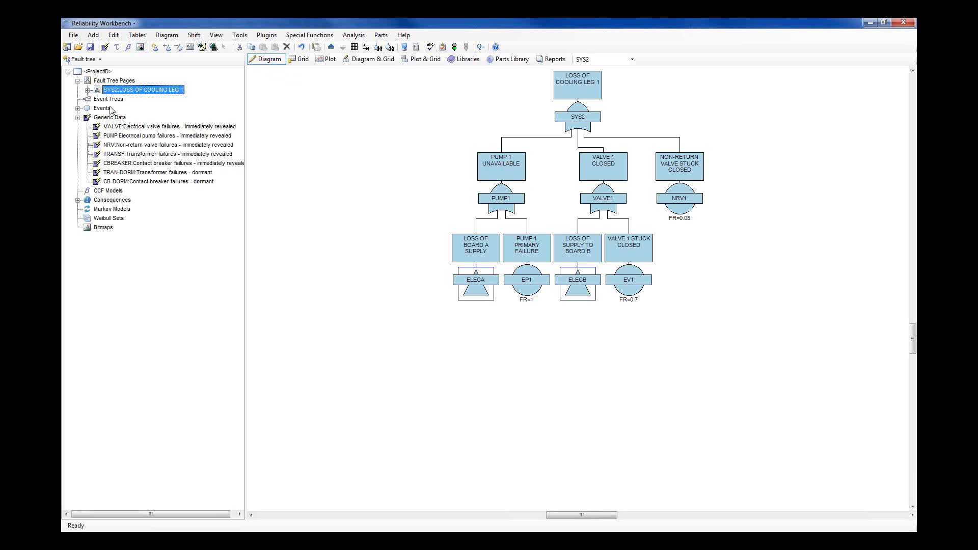
Inspect the data link status, failure rate and repair rate of the generic failure model used by event NRV1, without changing them.
left_click(677, 175)
double_click(677, 176)
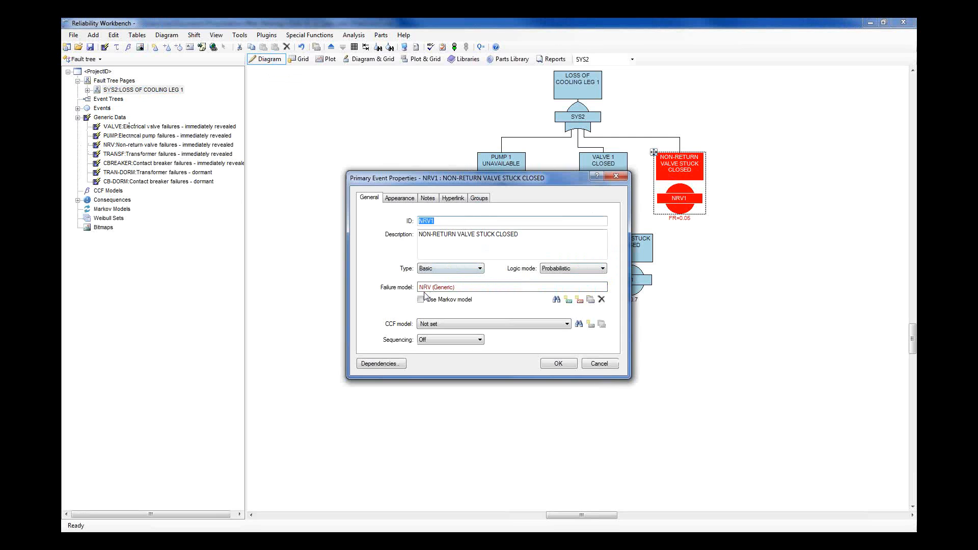
left_click(591, 301)
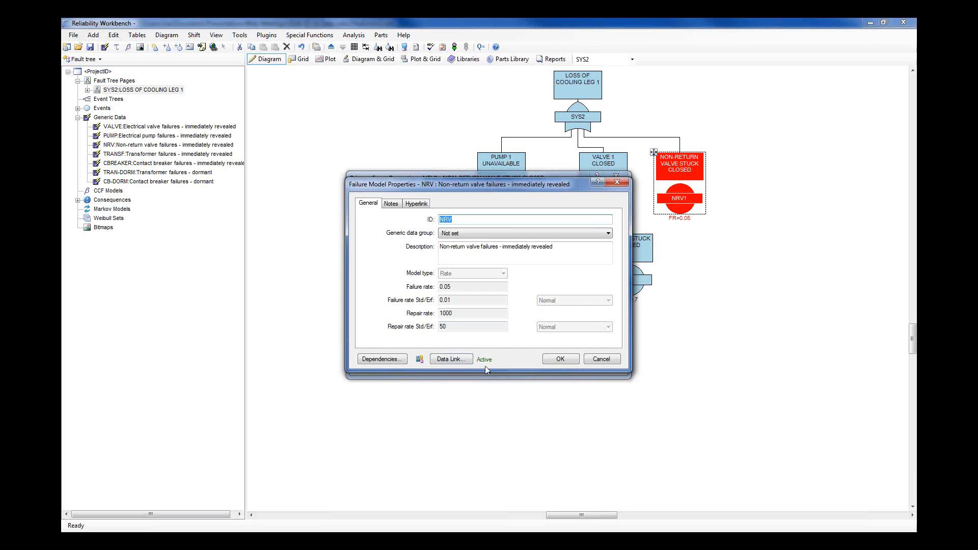
left_click_drag(459, 288, 389, 288)
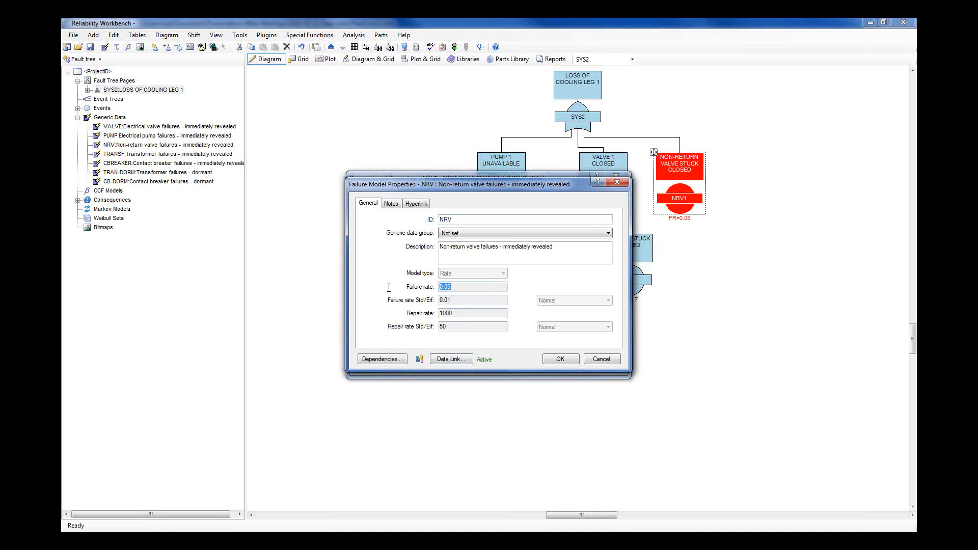
left_click_drag(462, 314, 411, 318)
left_click_drag(458, 287, 418, 286)
left_click(466, 313)
left_click(600, 359)
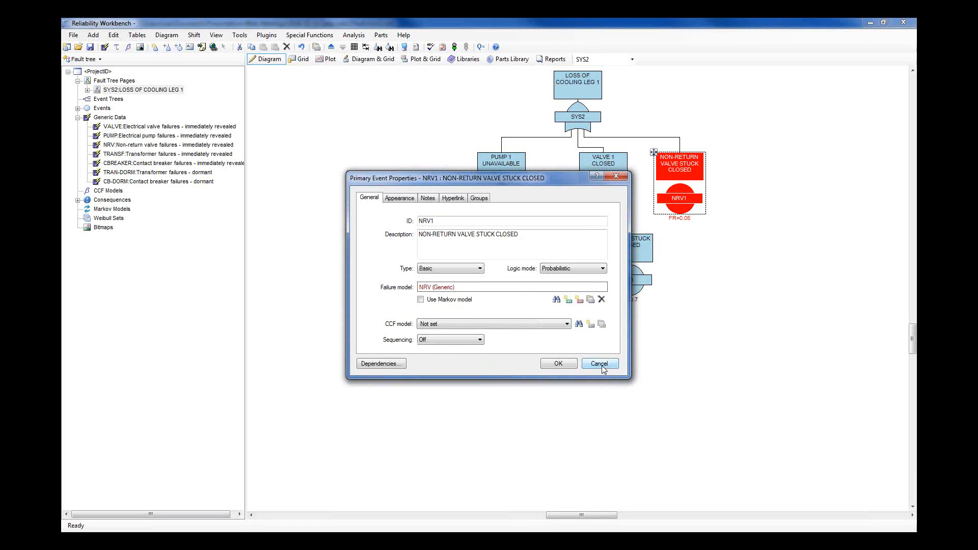
left_click(599, 364)
Review the project's data links list, widened to show the target IDs, along with its link editing and data transfer options.
left_click(114, 35)
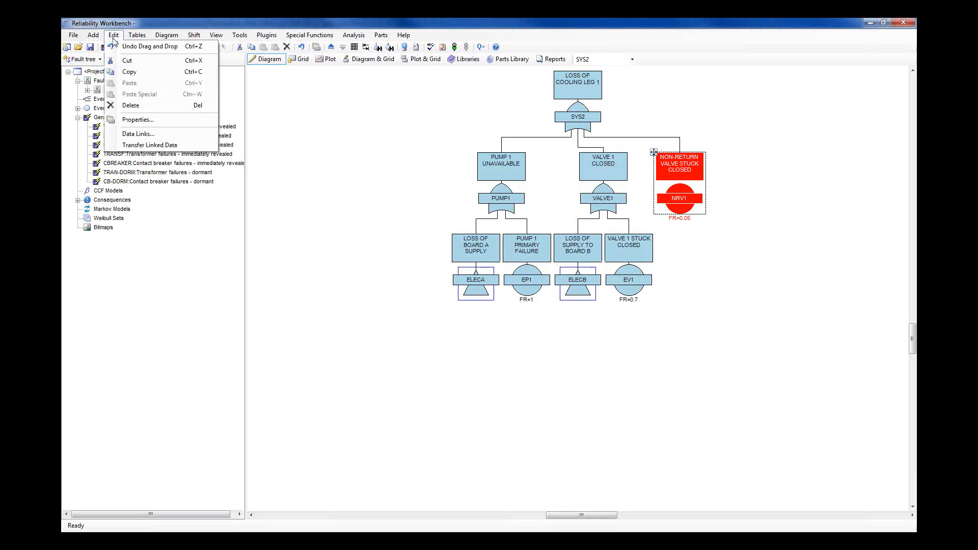
left_click(134, 134)
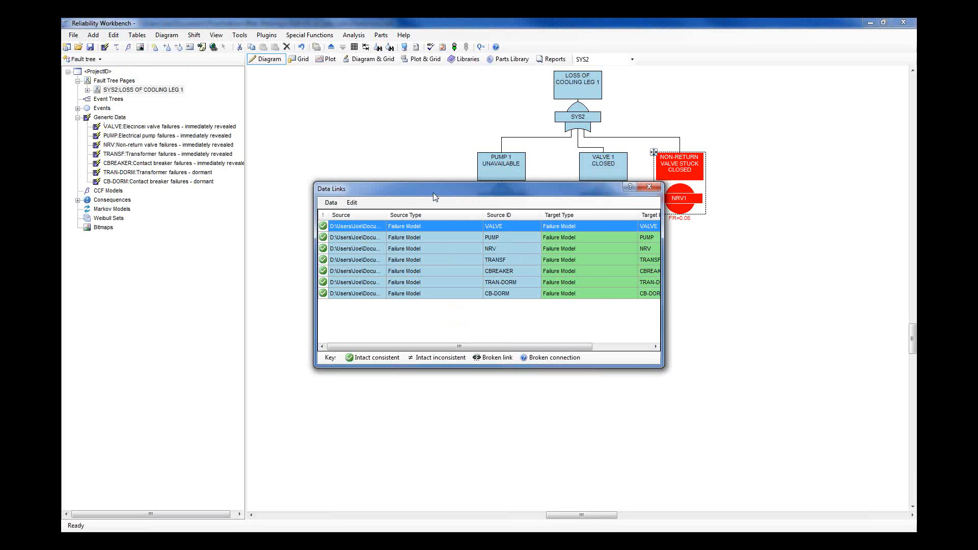
left_click_drag(426, 188, 301, 164)
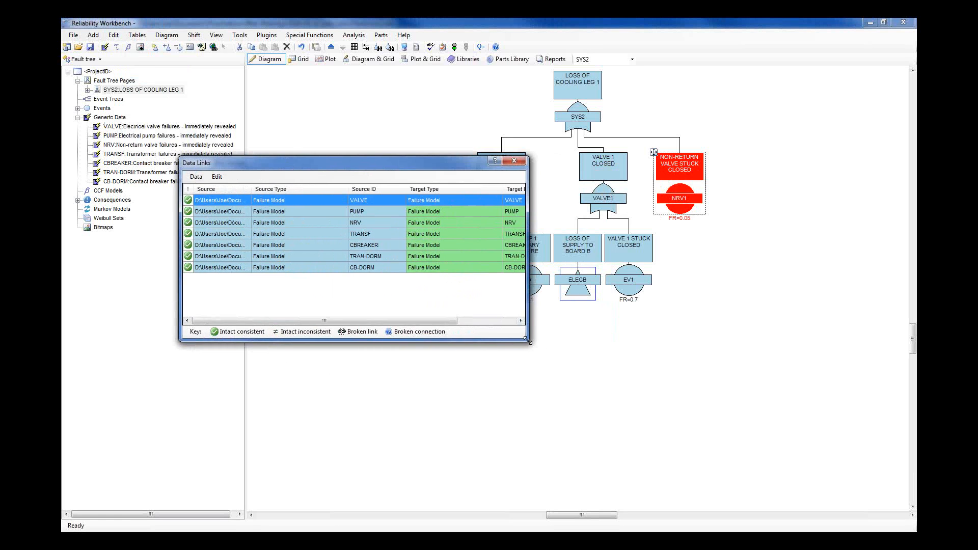
left_click_drag(528, 341, 658, 348)
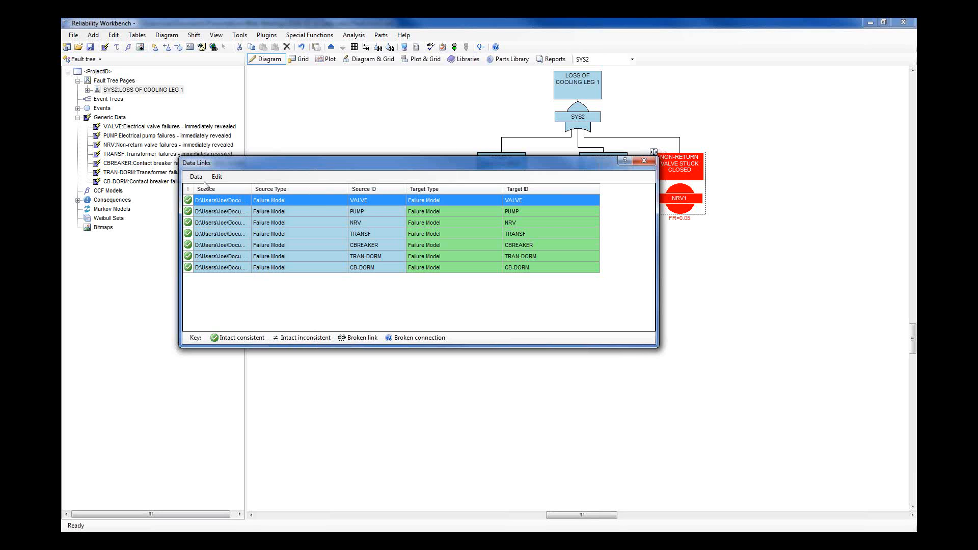
left_click(219, 177)
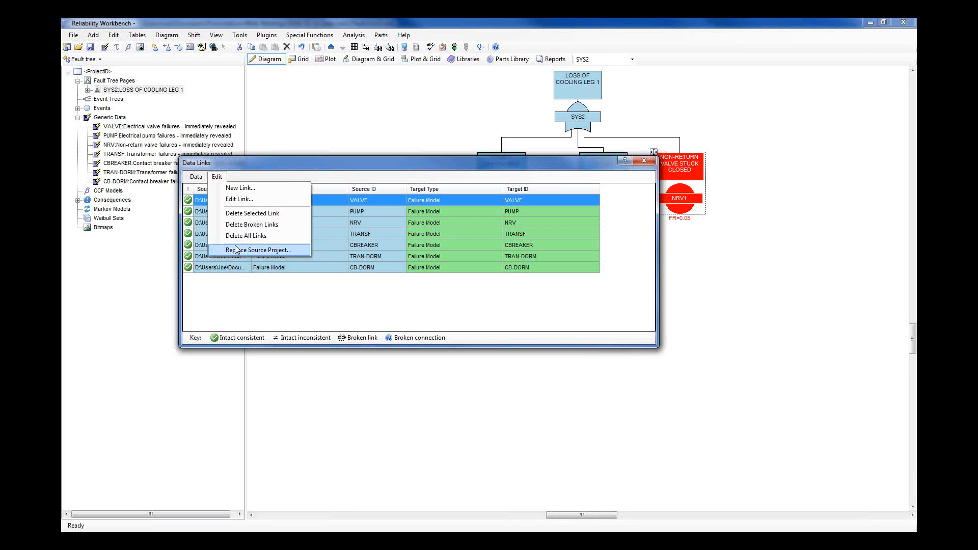
left_click(202, 176)
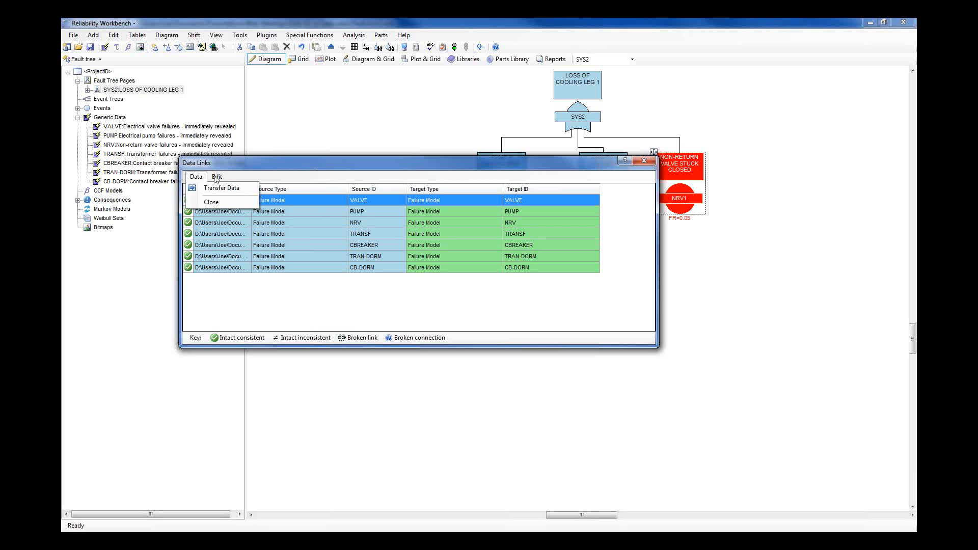
left_click(198, 178)
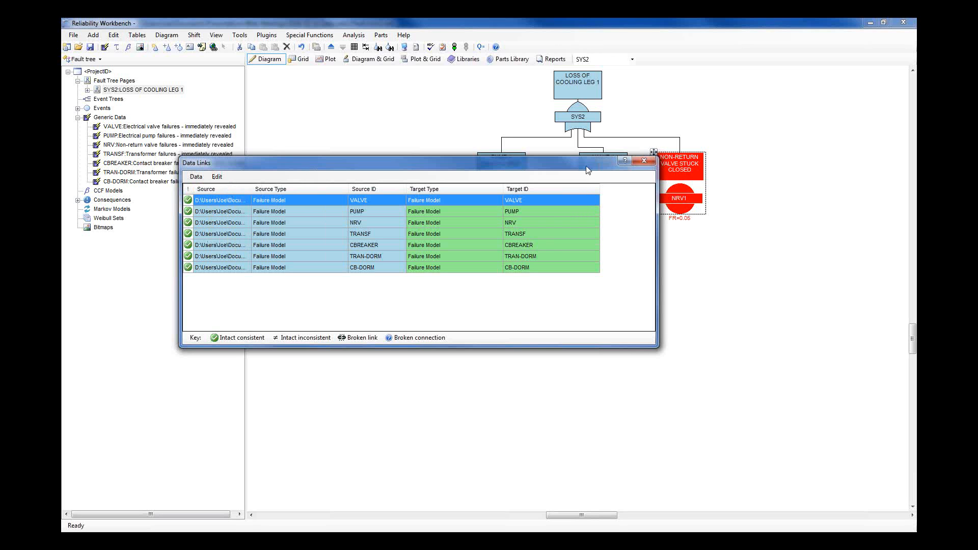
left_click(647, 163)
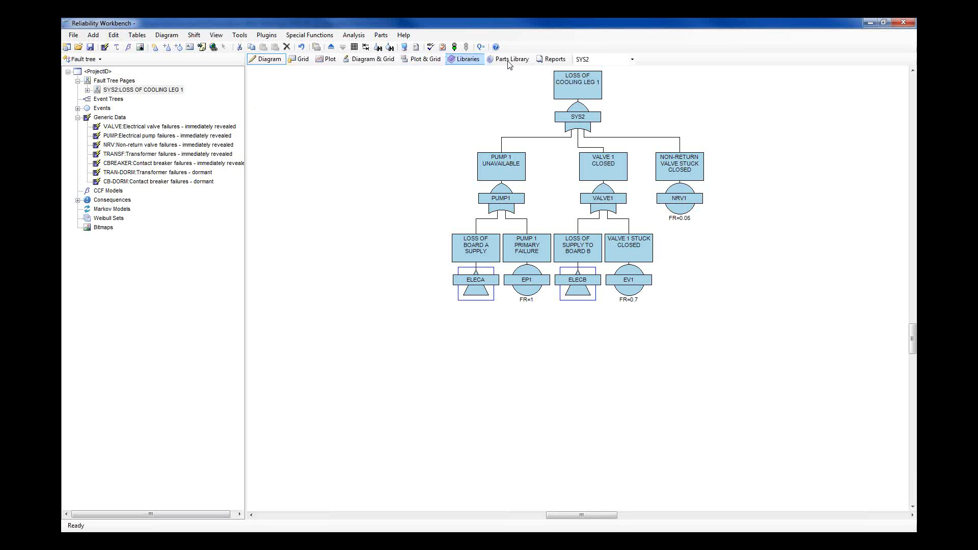
Copy the CBREAKER contact breaker failure model from the attached library into the project's generic data.
left_click(473, 61)
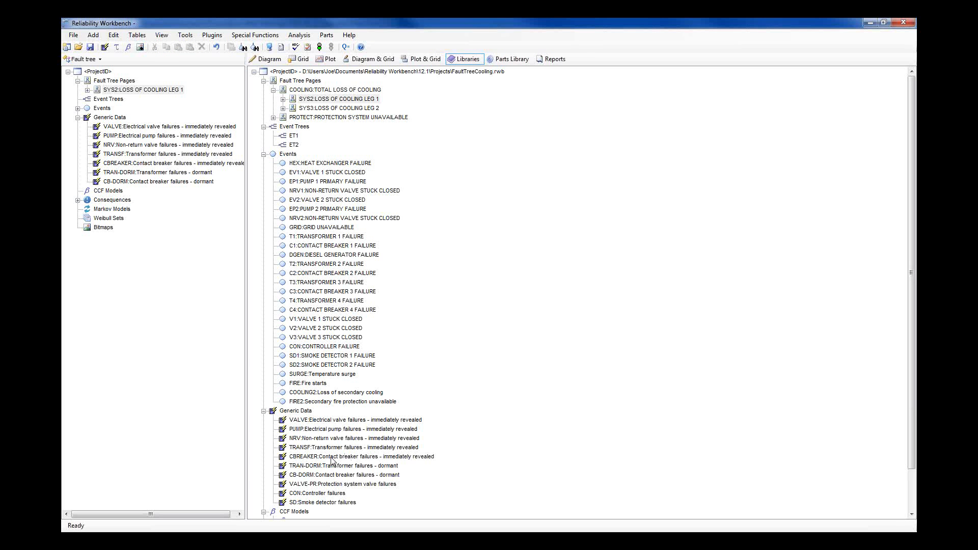
left_click_drag(331, 457, 94, 118)
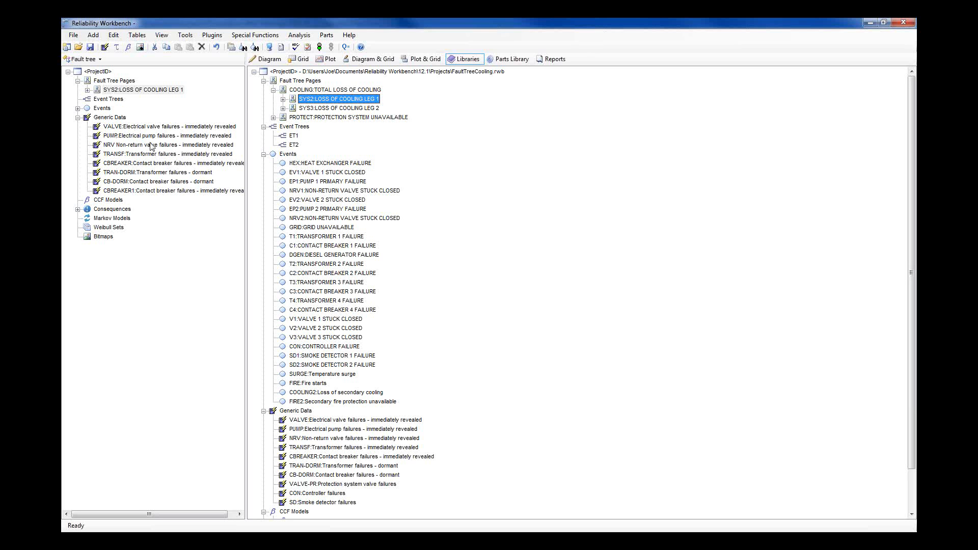
left_click_drag(348, 175, 313, 174)
mouse_move(327, 92)
left_mouse_down()
mouse_move(107, 110)
mouse_move(331, 104)
left_mouse_up()
Inspect the data link definition of the VALVE generic failure model and close it without changes.
left_click(269, 59)
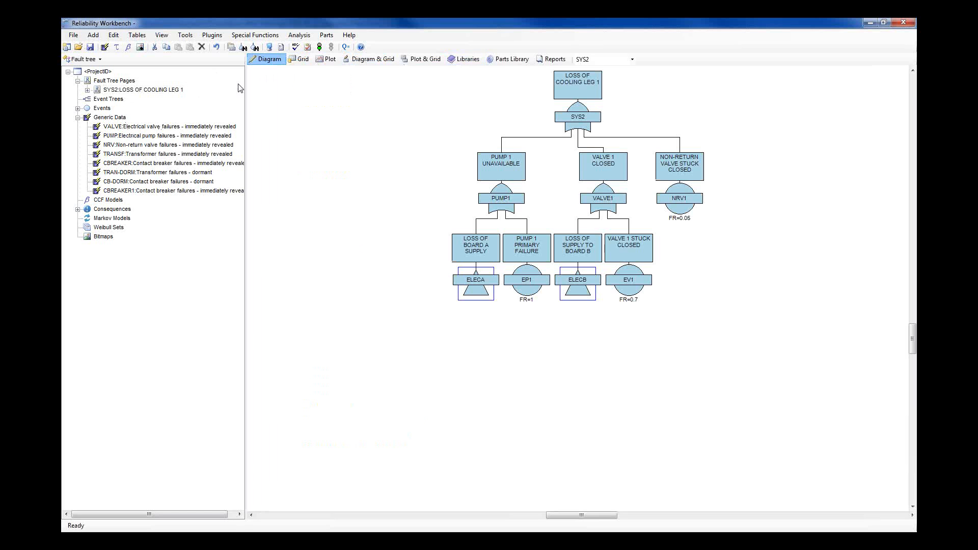
double_click(170, 127)
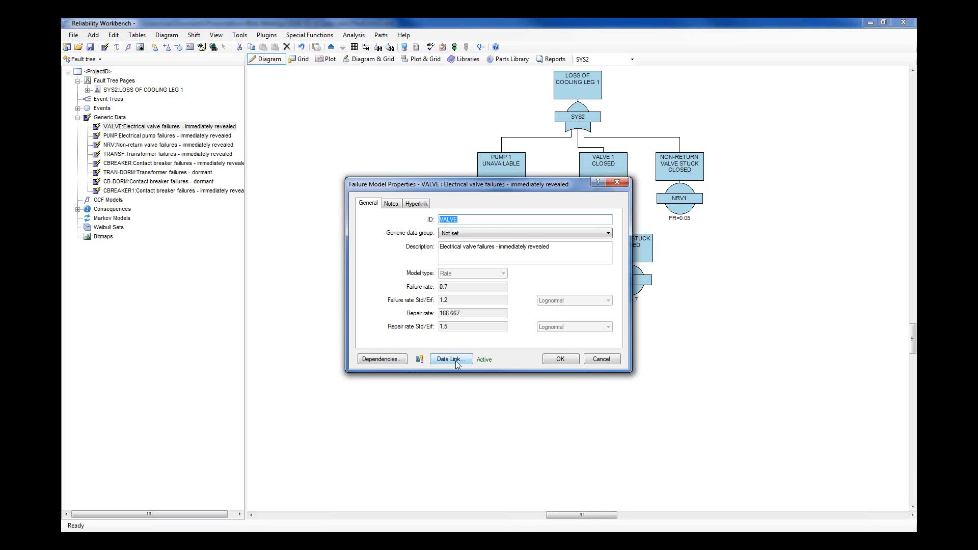
left_click(450, 360)
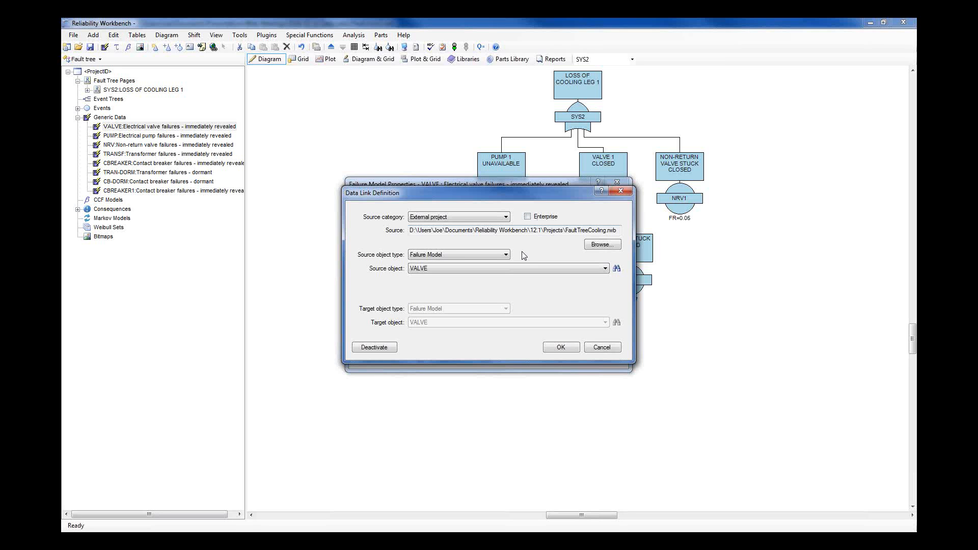
left_click(602, 348)
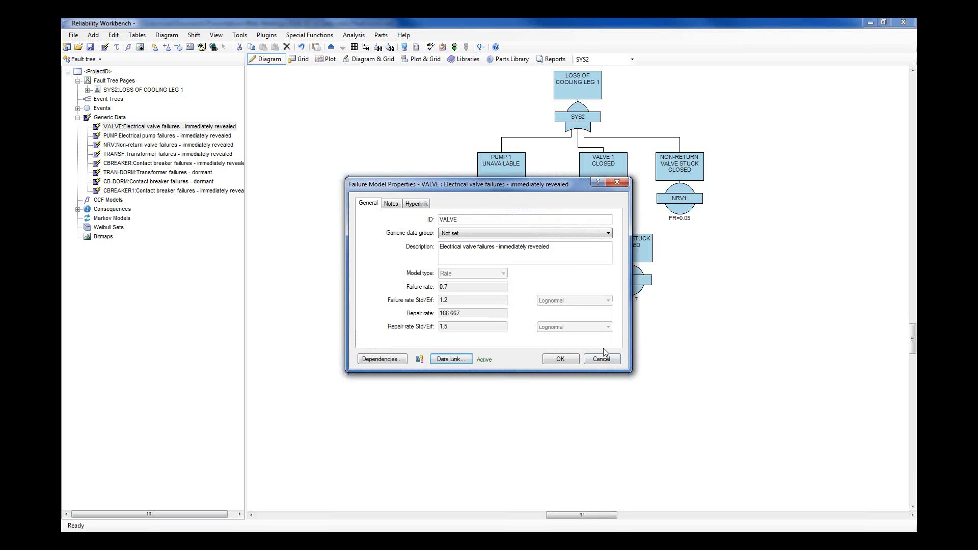
left_click(601, 356)
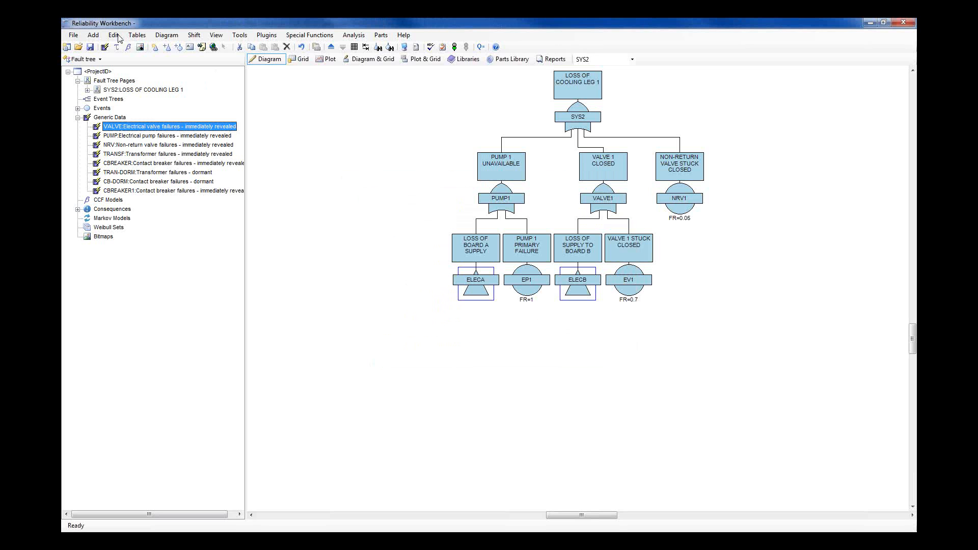
Attach the FaultTreeCooling library from the Enterprise Libraries folder and select SYS2 loss of cooling leg 1 in the project.
left_click(73, 35)
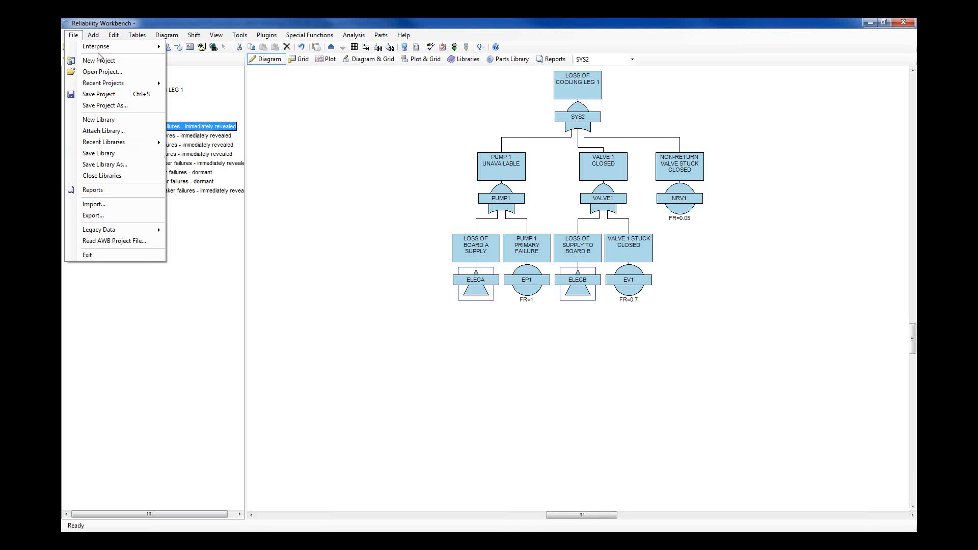
mouse_move(101, 51)
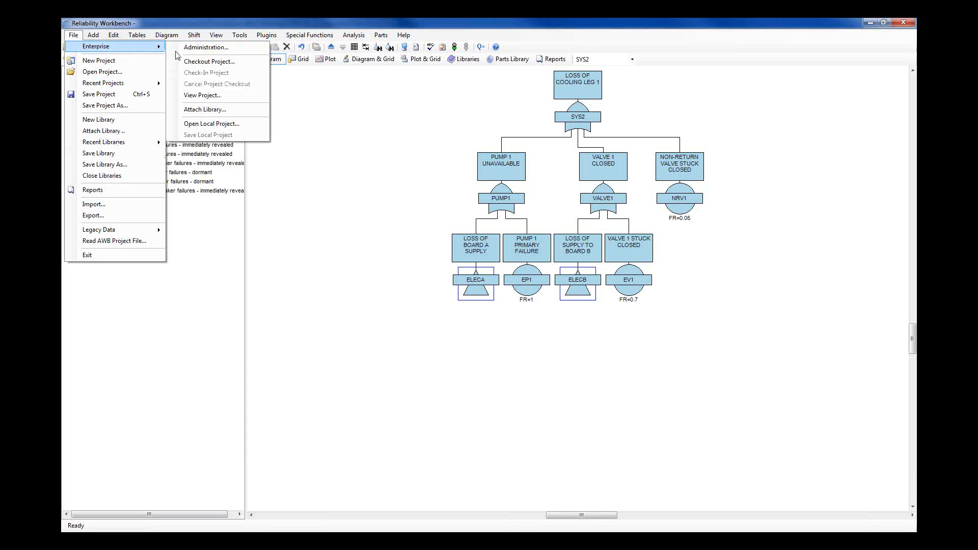
left_click(206, 109)
double_click(238, 147)
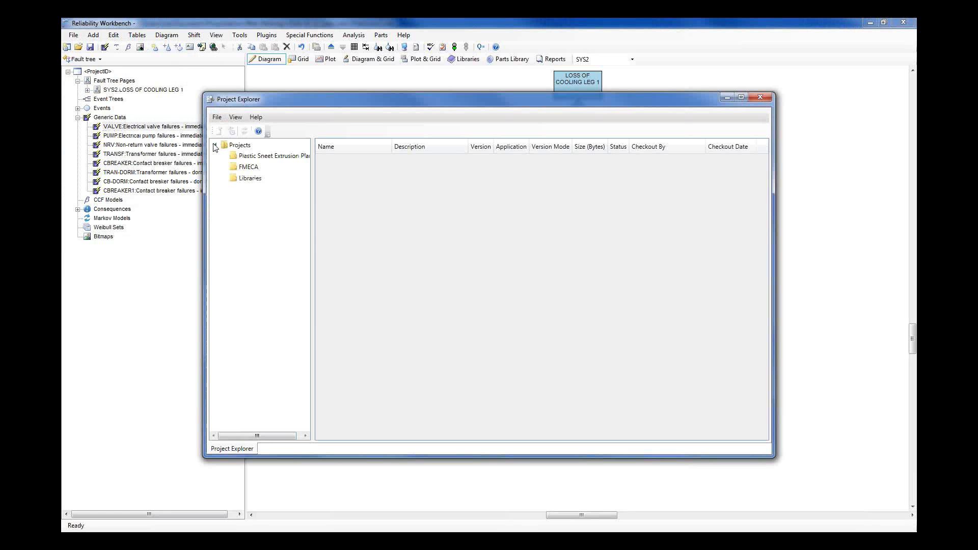
left_click(249, 179)
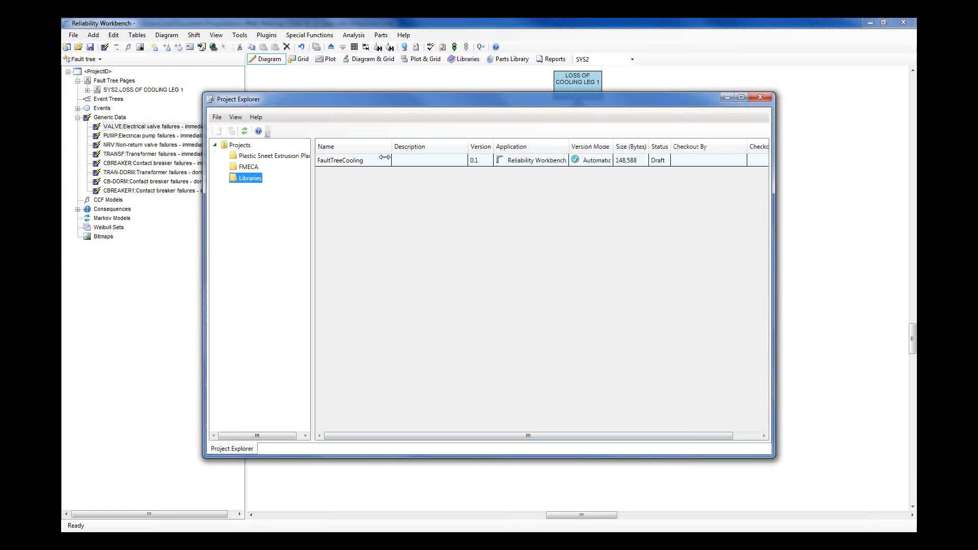
left_click(341, 161)
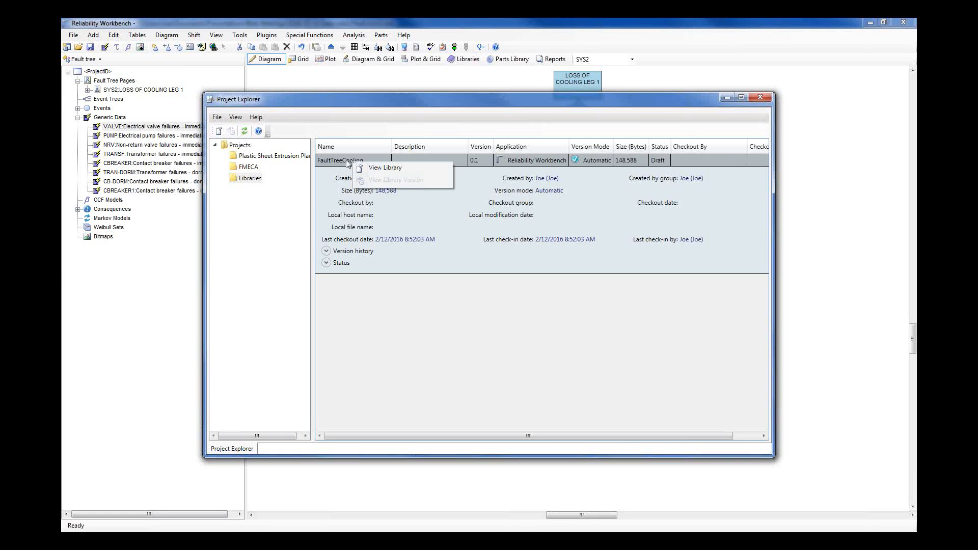
left_click(217, 117)
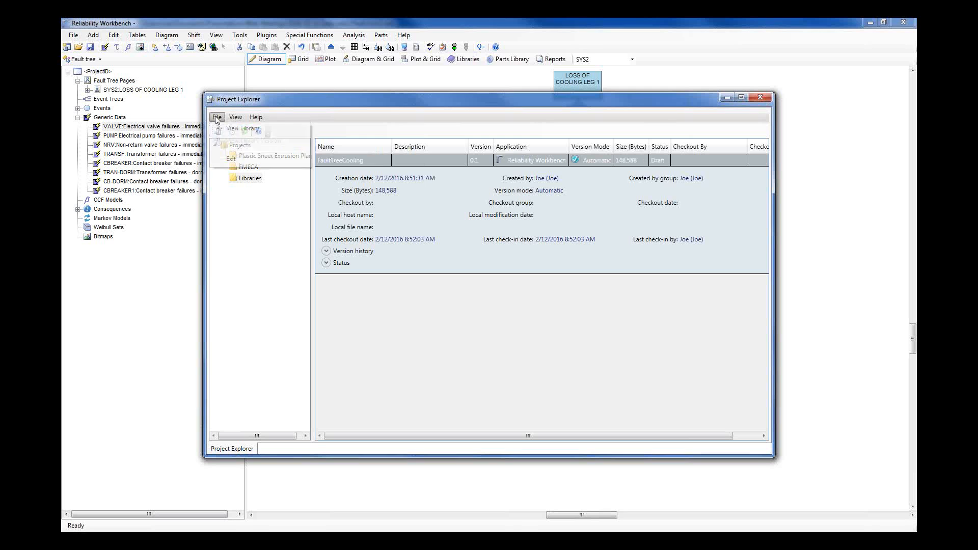
left_click(236, 117)
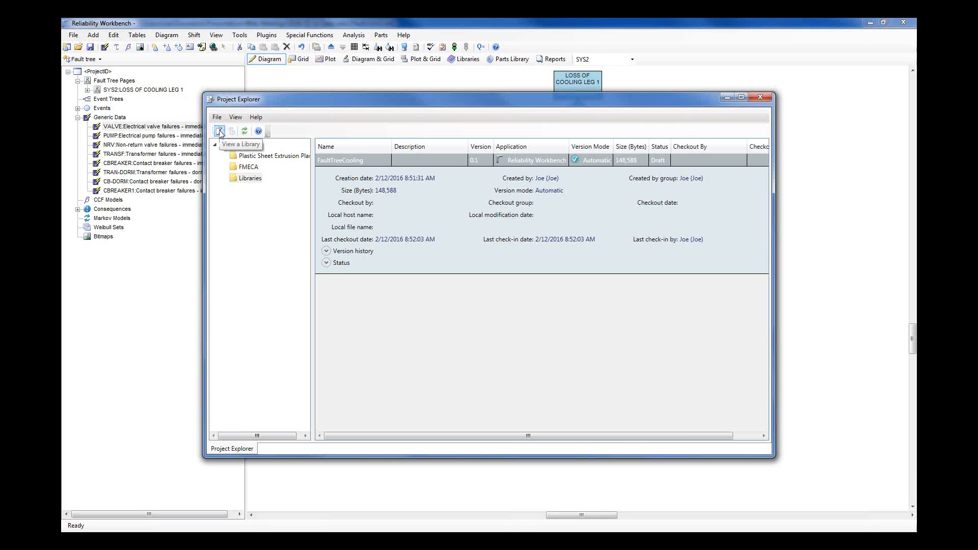
left_click(134, 89)
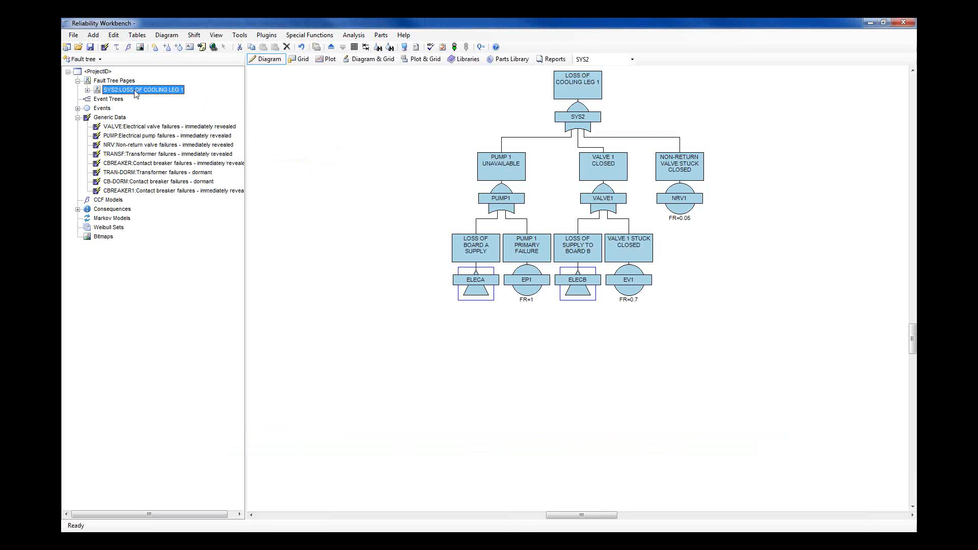
Copy the SD smoke detector failure model from the attached Enterprise library into the project's generic data.
left_click(464, 59)
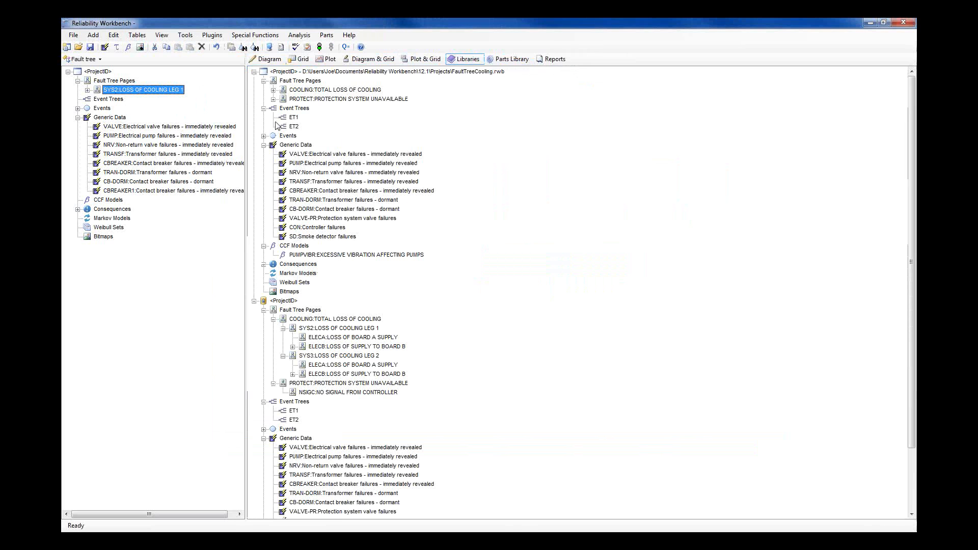
left_click(253, 72)
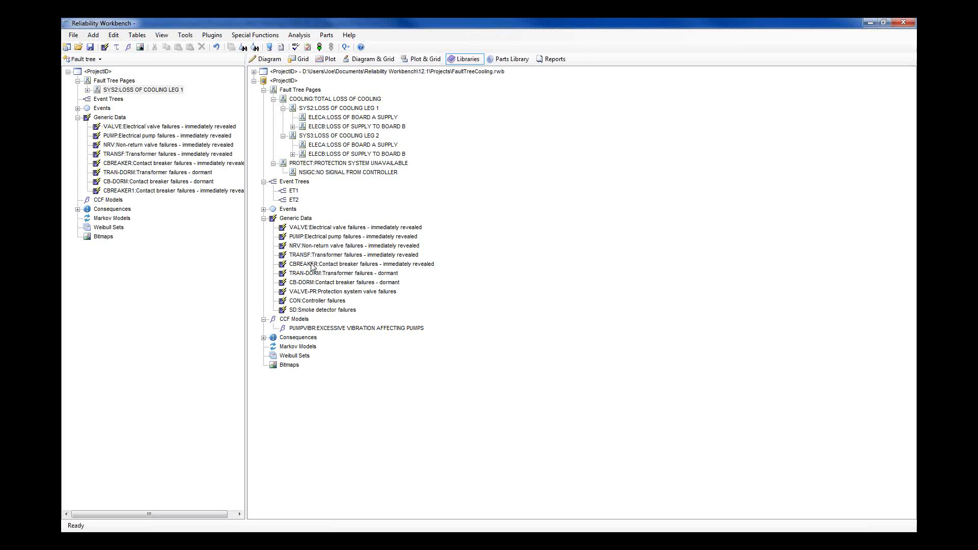
left_click_drag(311, 312, 94, 121)
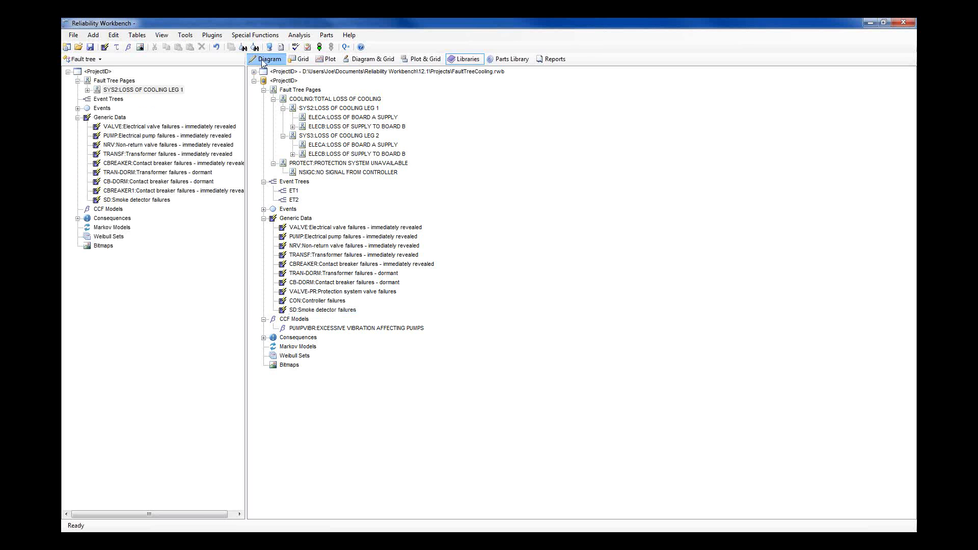
Inspect the SD failure model's data link definition, including its Enterprise source, and close it without changes.
double_click(118, 201)
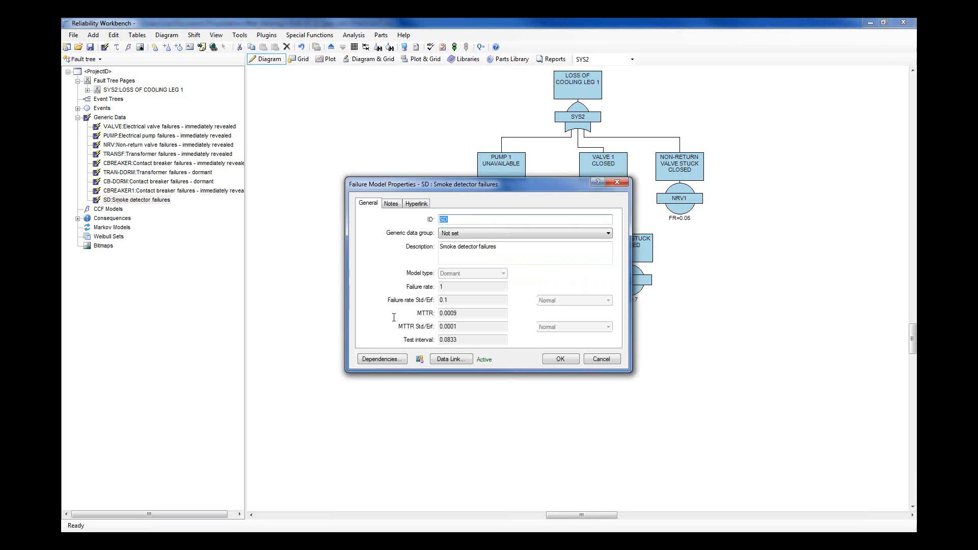
left_click(450, 360)
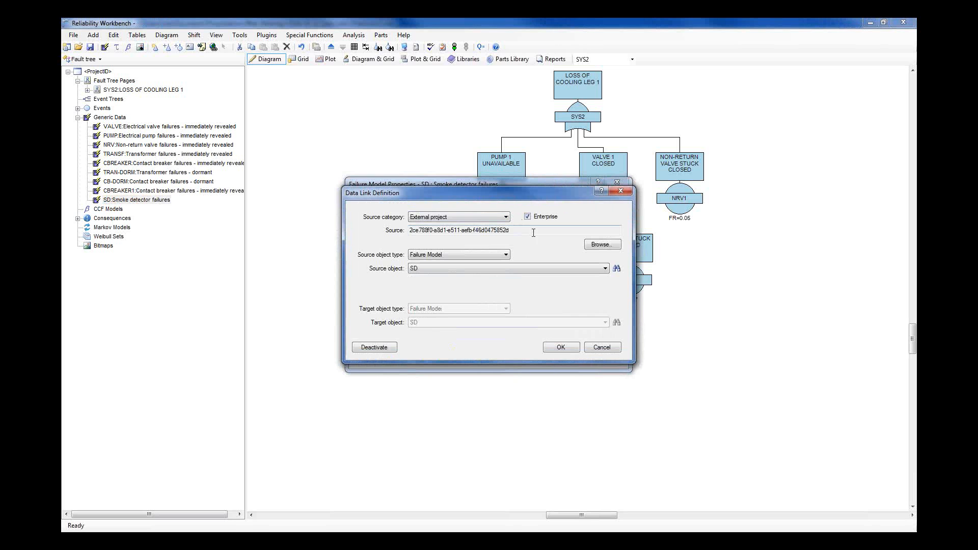
mouse_move(513, 230)
left_mouse_down()
mouse_move(405, 230)
mouse_move(516, 231)
left_mouse_up()
left_click(516, 232)
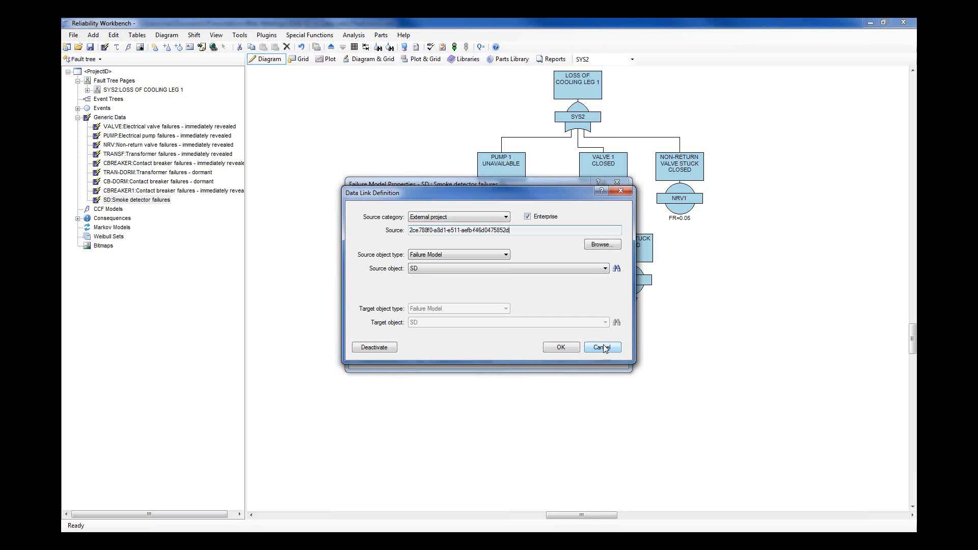
left_click(602, 348)
left_click(602, 360)
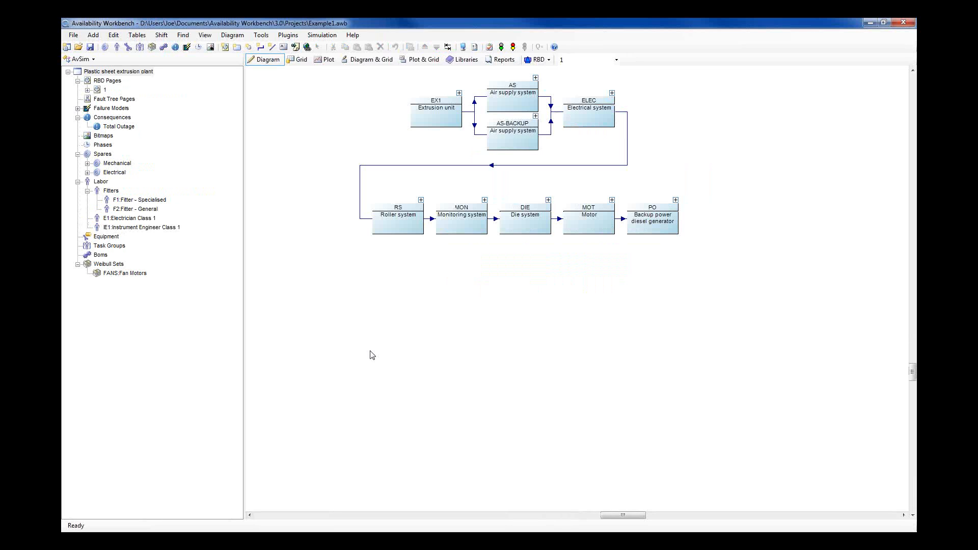
Examine the available modules and the options for converting between locations, RBDs and fault trees.
left_click(90, 59)
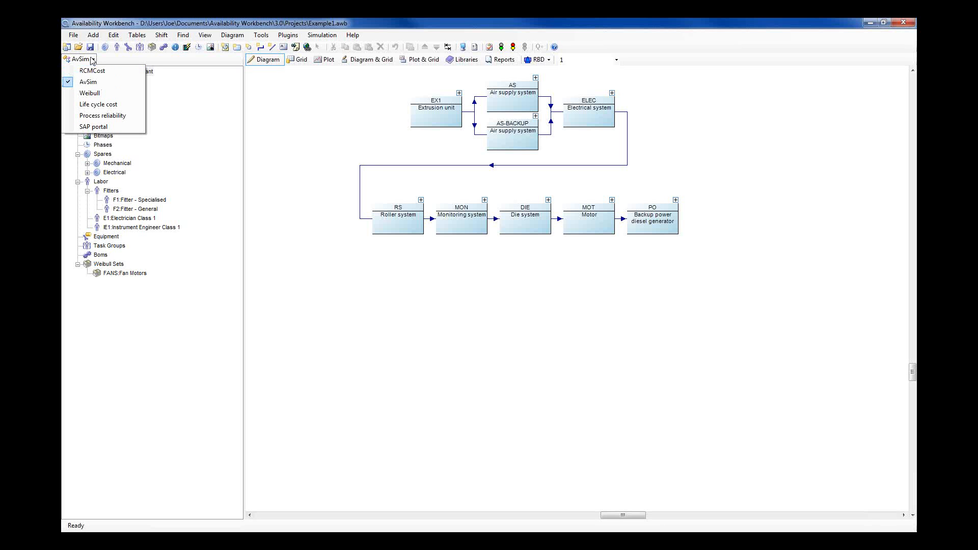
left_click(93, 60)
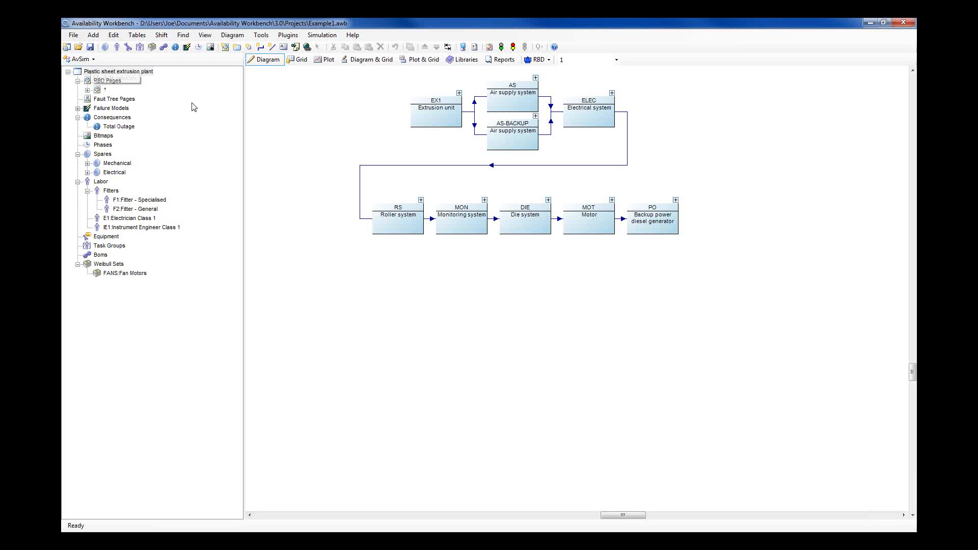
left_click(268, 36)
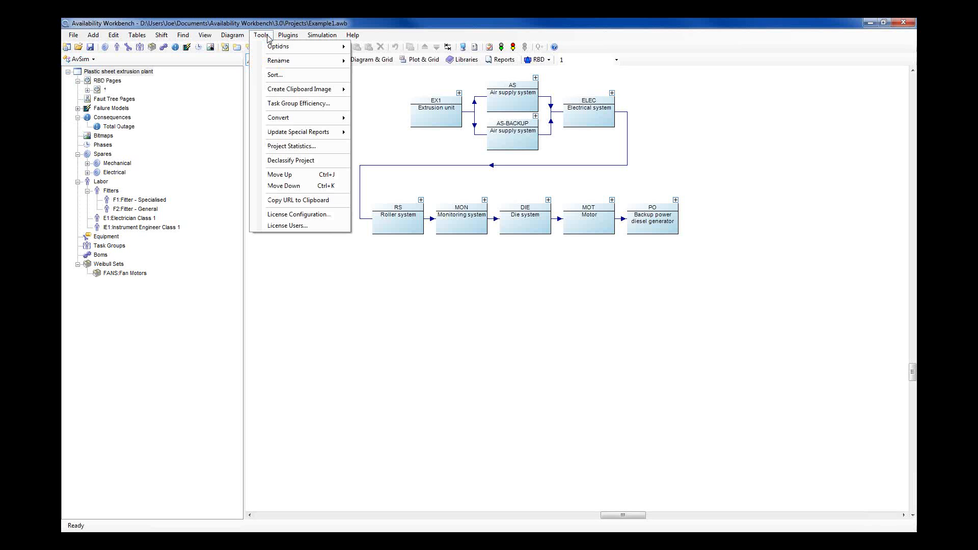
mouse_move(284, 124)
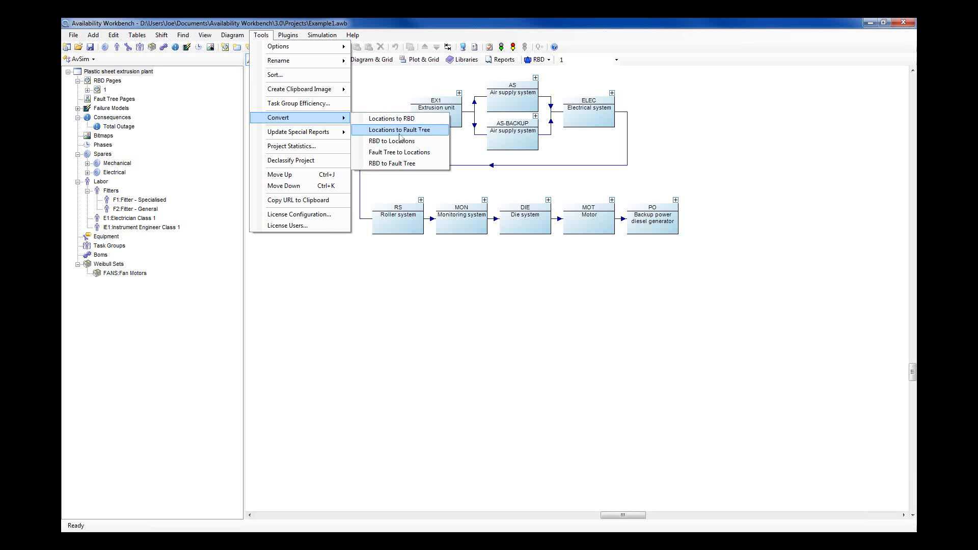
left_click(386, 121)
left_click(262, 35)
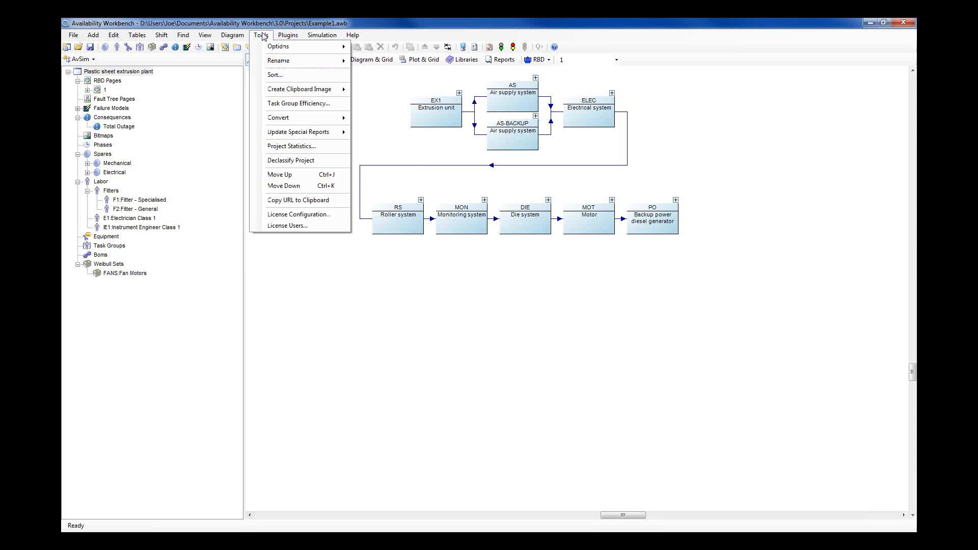
left_click(262, 35)
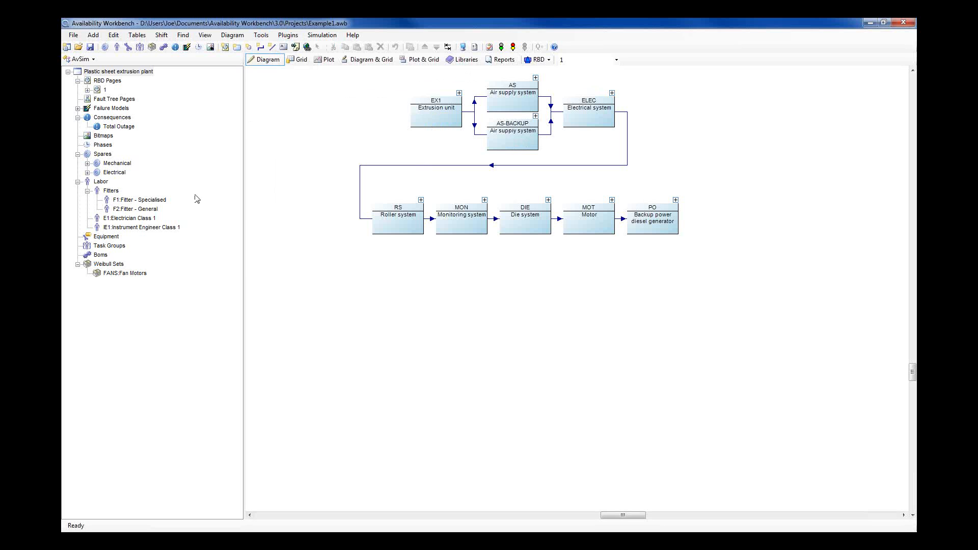
left_click(84, 59)
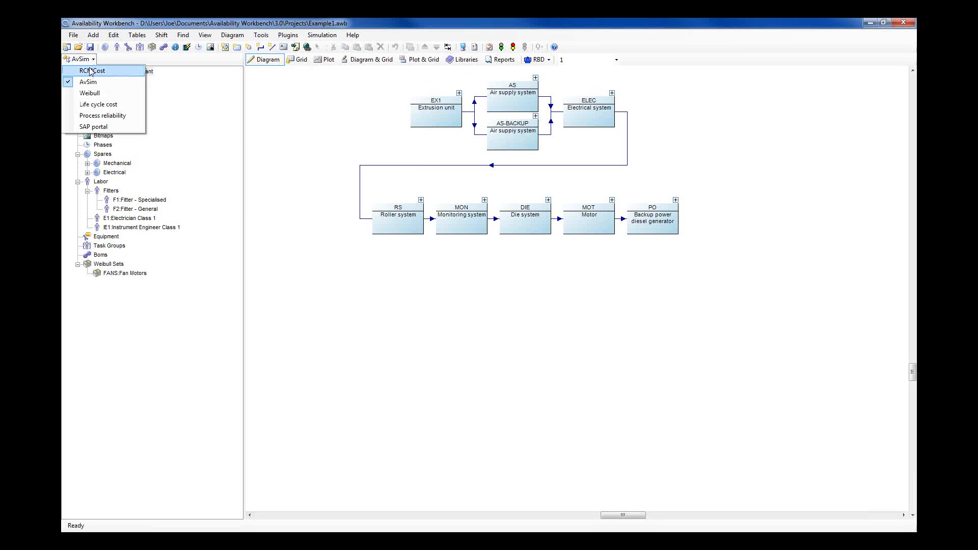
Inspect the project's data links between failure models and causes in an enlarged Data Links dialog, and close it without changes.
left_click(114, 36)
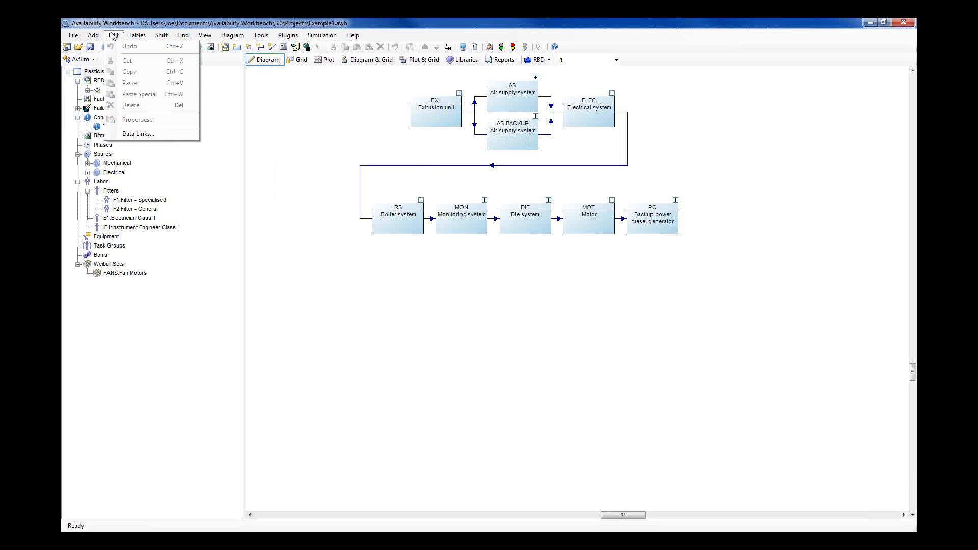
left_click(131, 136)
left_click_drag(436, 156, 333, 112)
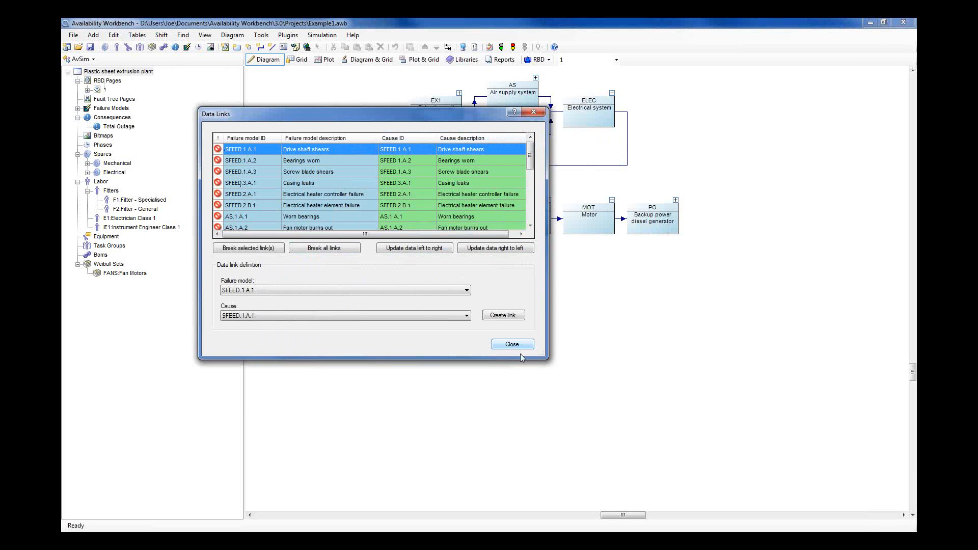
left_click_drag(548, 359, 709, 430)
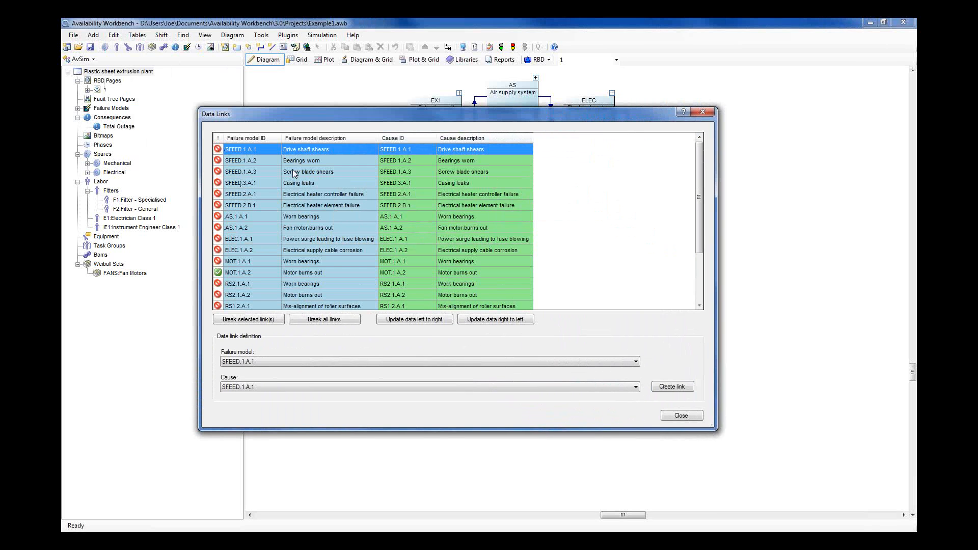
left_click(682, 416)
Switch to the RCMCost module and accept the PM4 maintenance optimization recommendation for cause SFEED.3.A.1 Casing leaks.
left_click(260, 35)
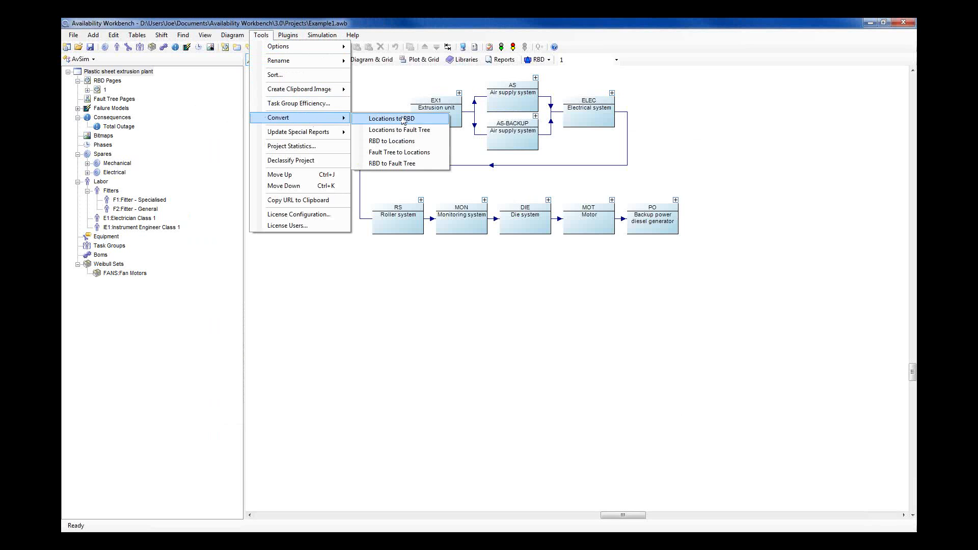
left_click(81, 59)
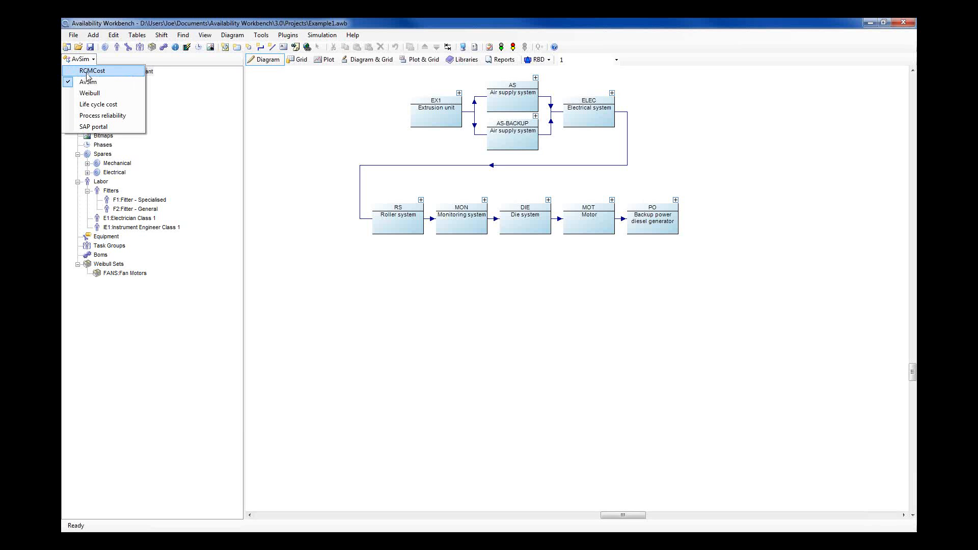
left_click(88, 71)
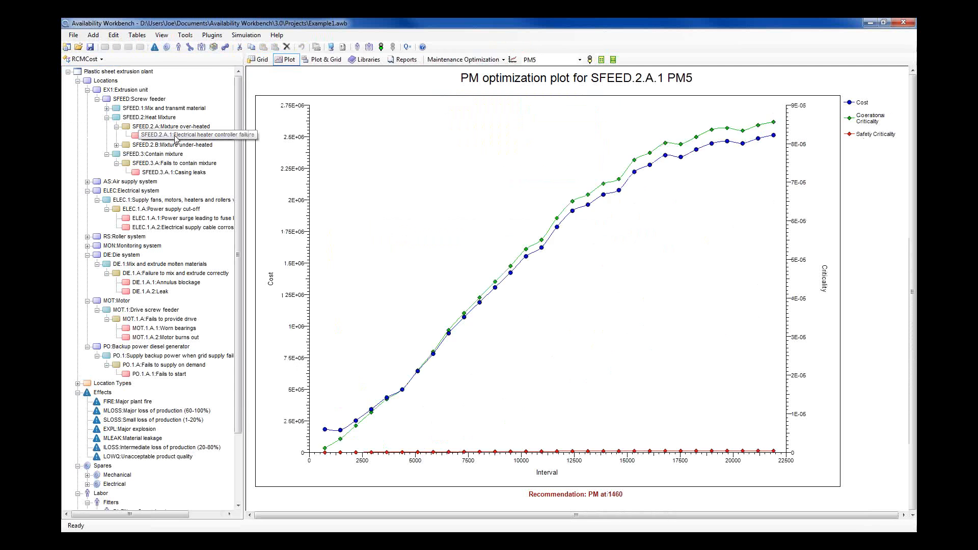
left_click(158, 173)
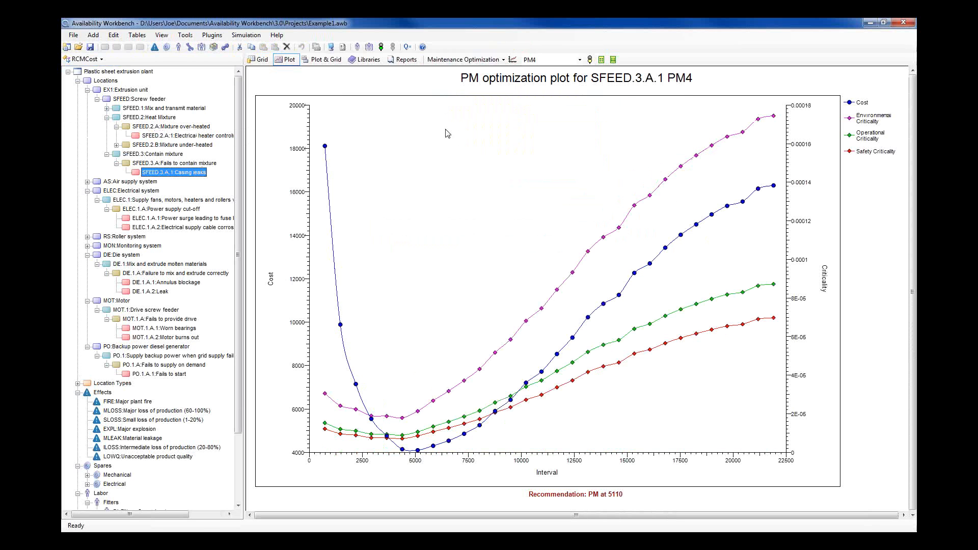
left_click(591, 59)
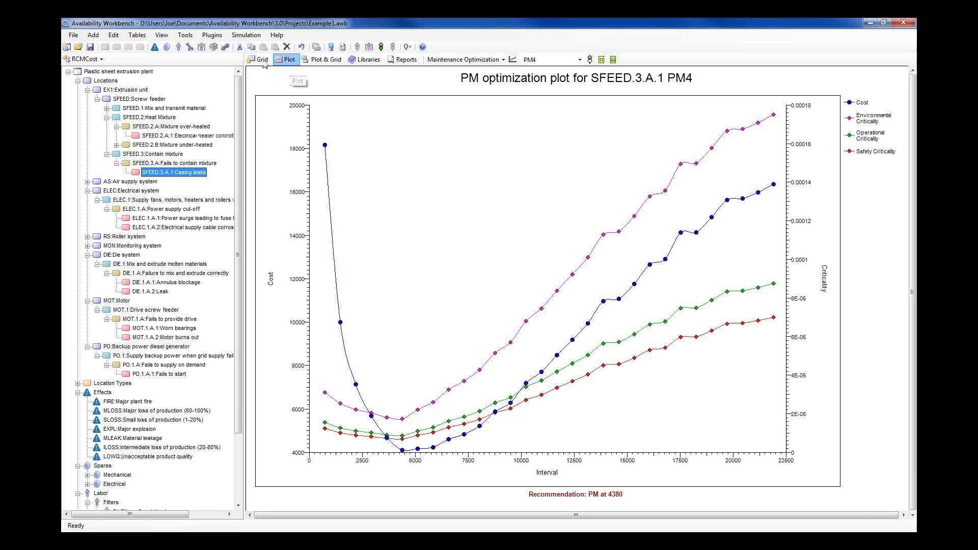
Inspect the data link between the SFEED.3.A.1 failure model and its cause, and close the Data Links dialog without changes.
left_click(113, 35)
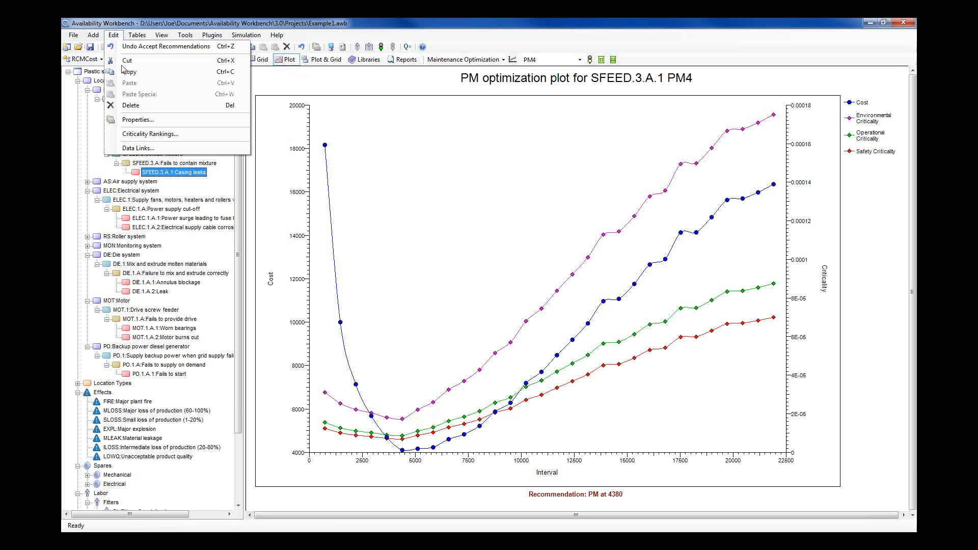
left_click(133, 148)
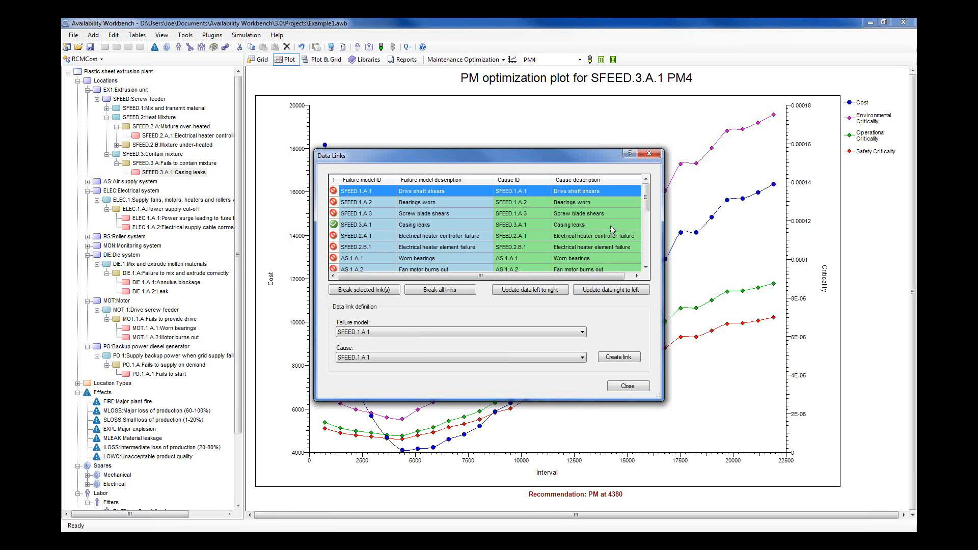
left_click(372, 227)
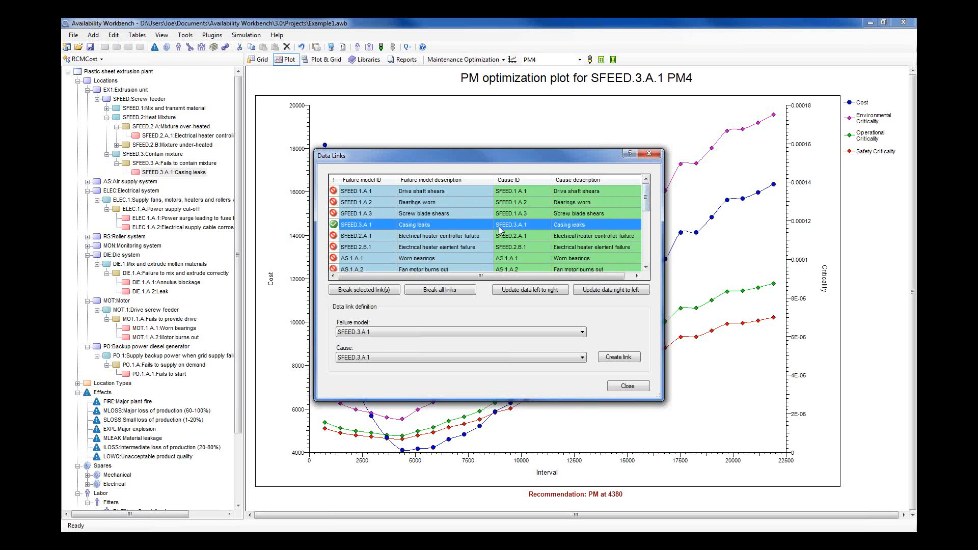
left_click_drag(497, 162, 411, 140)
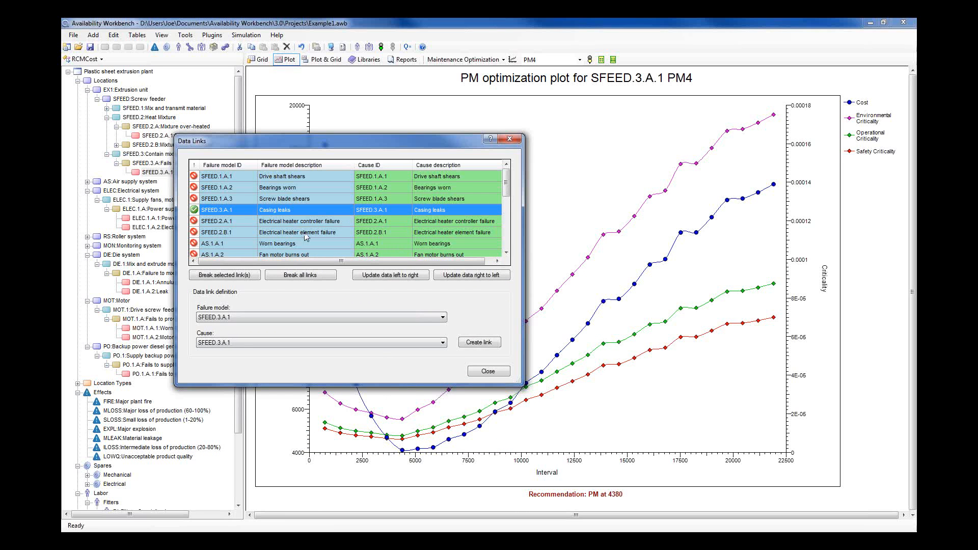
left_click_drag(336, 147, 336, 151)
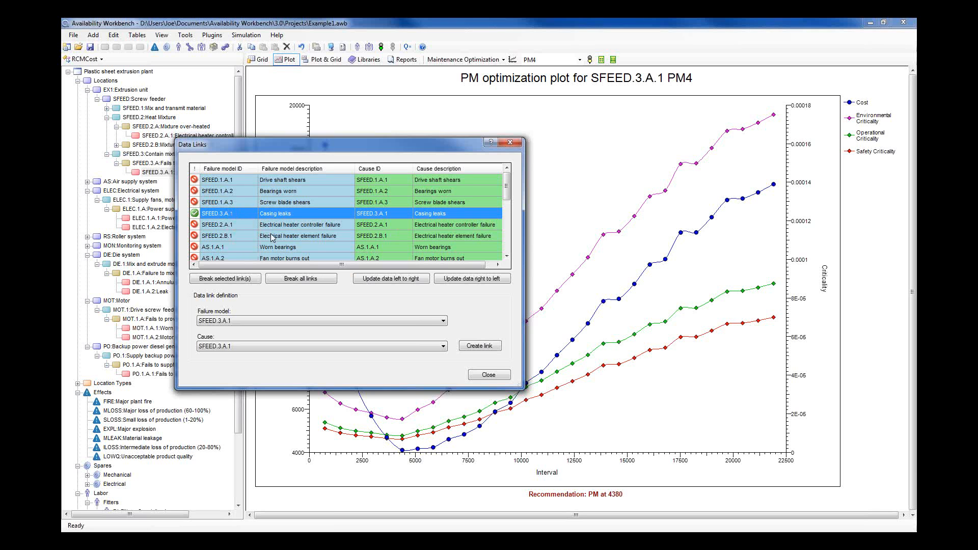
left_click(488, 375)
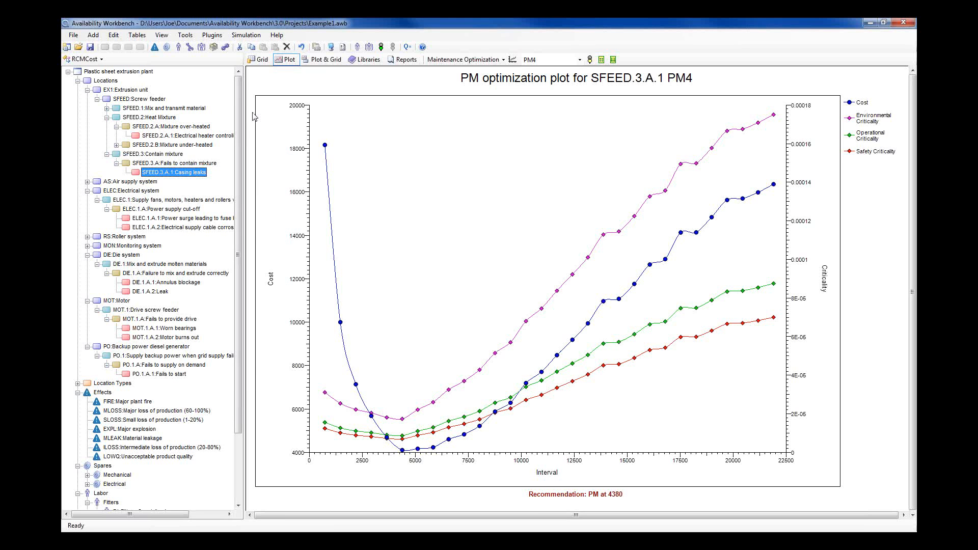
left_click(202, 36)
mouse_move(186, 35)
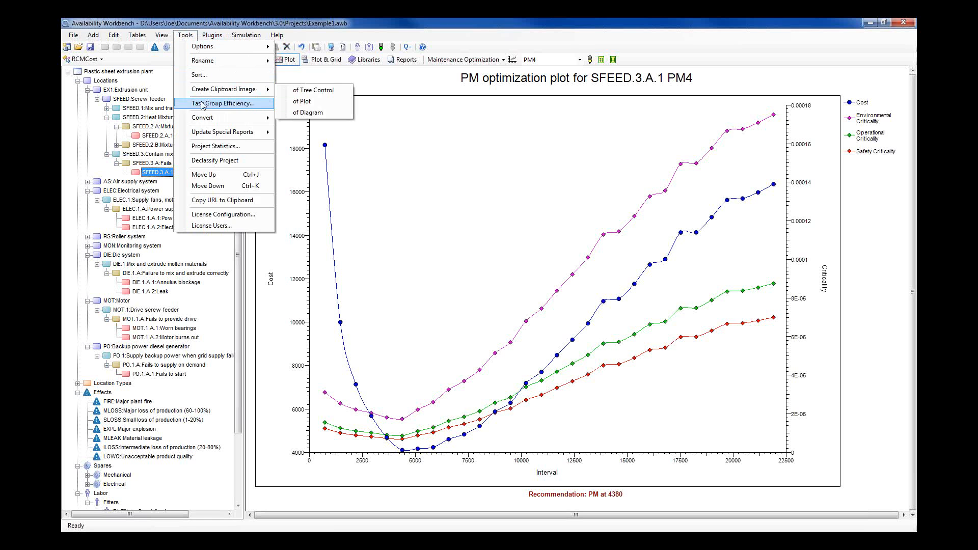
mouse_move(202, 122)
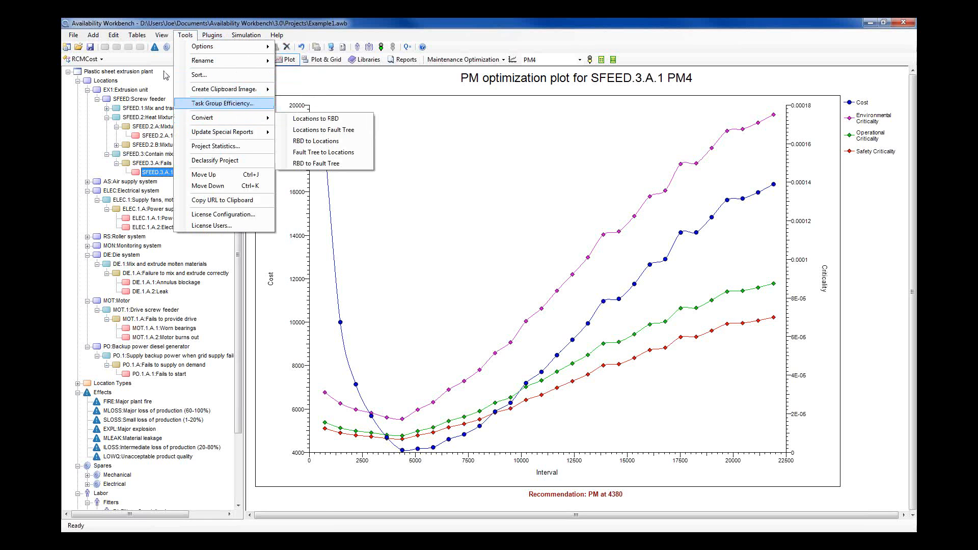
Reopen the Data Links dialog from RCMCost, enlarge it to review the link statuses, and close it without changes.
left_click(114, 37)
left_click(113, 38)
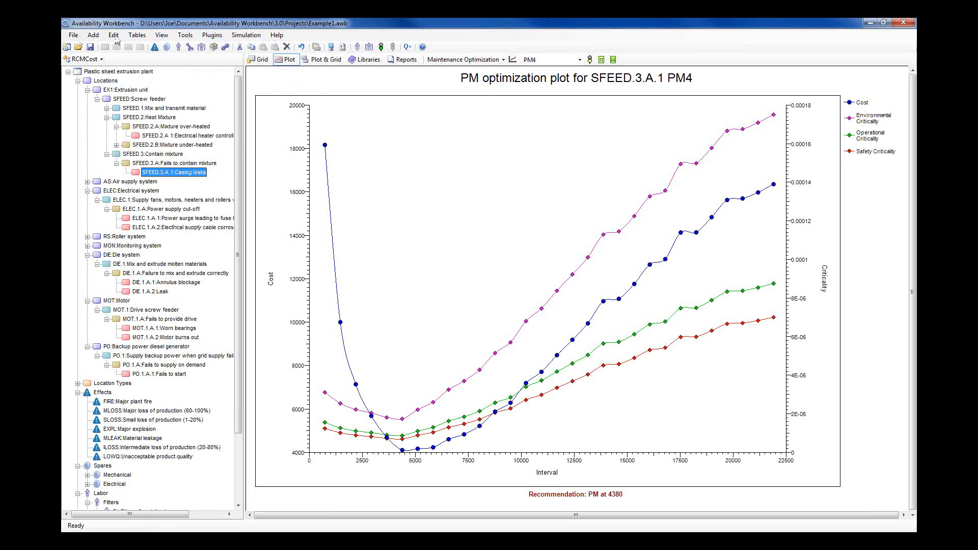
left_click(115, 38)
left_click(134, 149)
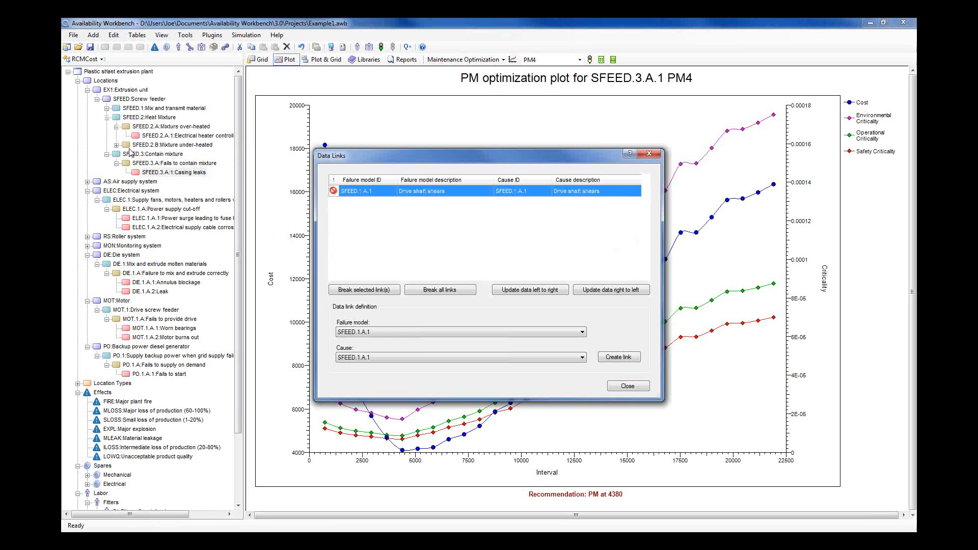
left_click_drag(413, 155, 331, 123)
left_click_drag(591, 374, 637, 435)
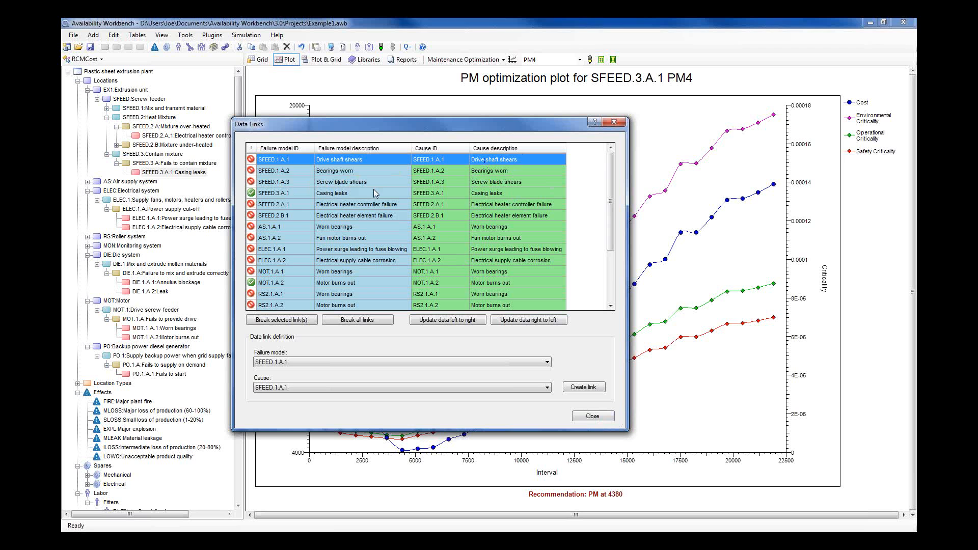
left_click(592, 417)
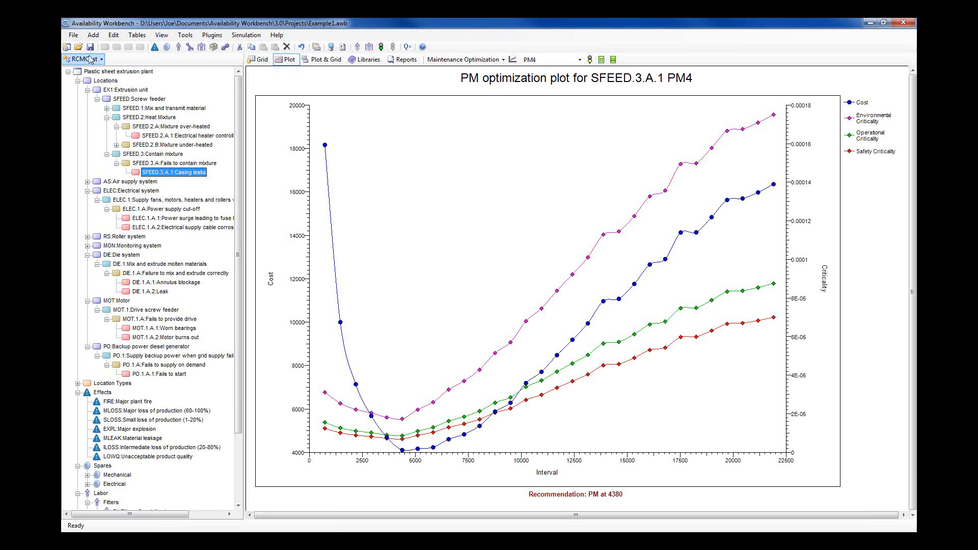
Switch to the Reliability Workbench window holding Prediction2.rwb, discard its changes and open the FaultTreeCooling.rwb project.
left_click(74, 35)
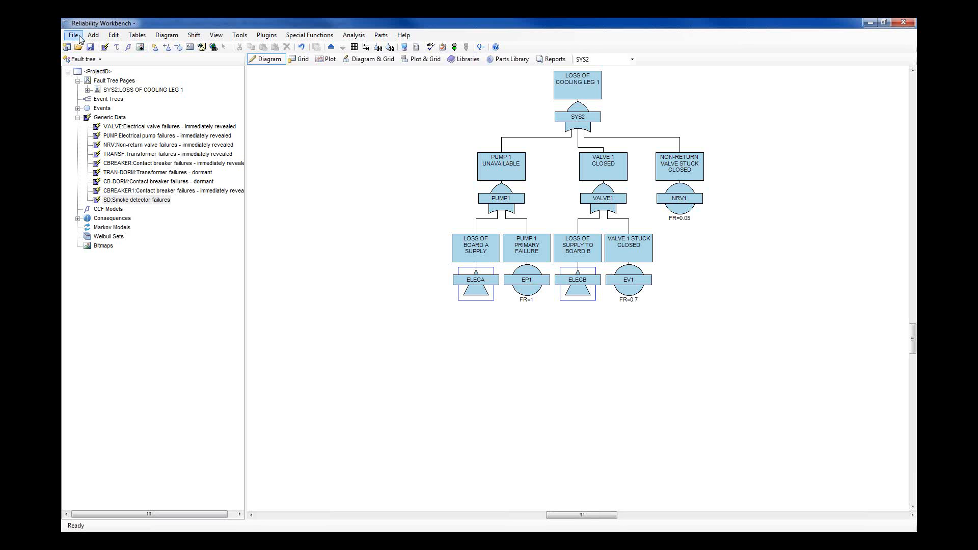
left_click(79, 37)
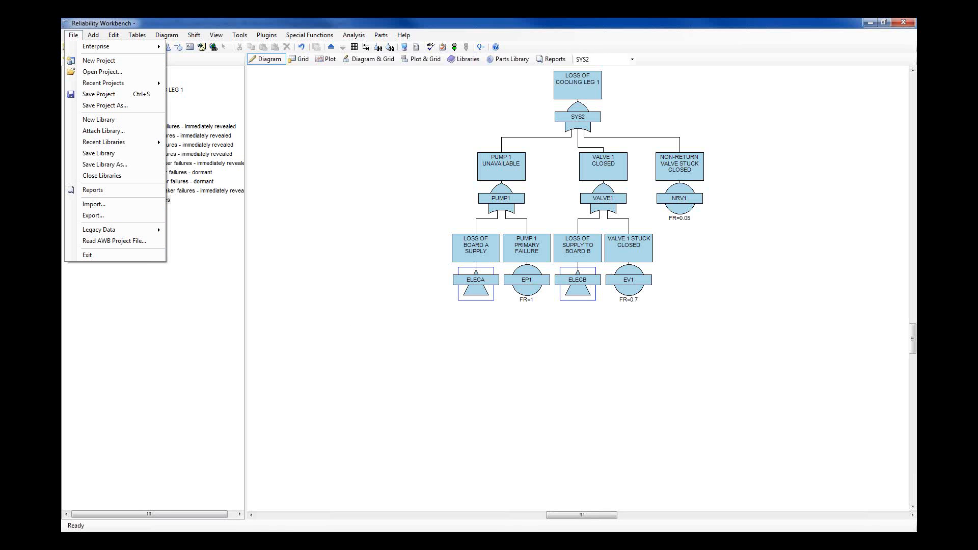
left_click(273, 541)
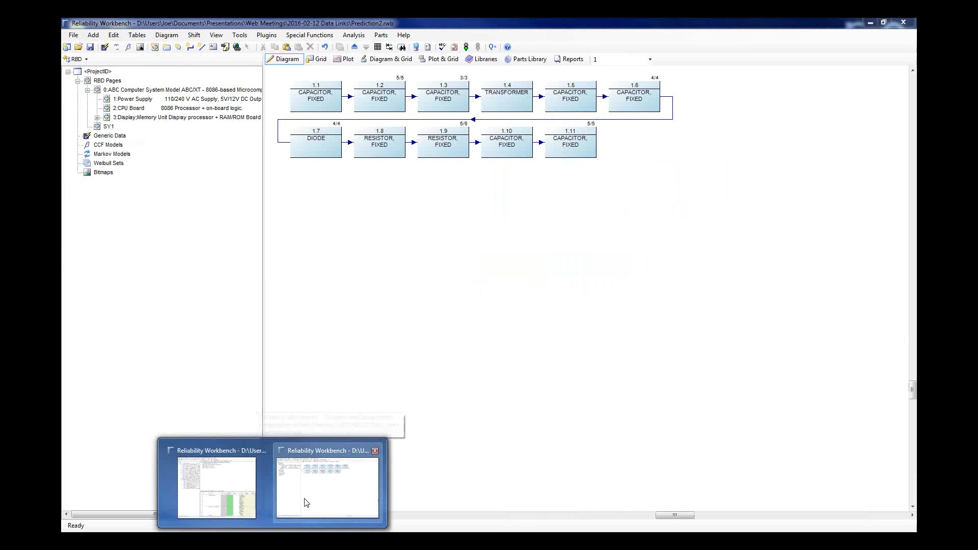
left_click(310, 499)
left_click(80, 45)
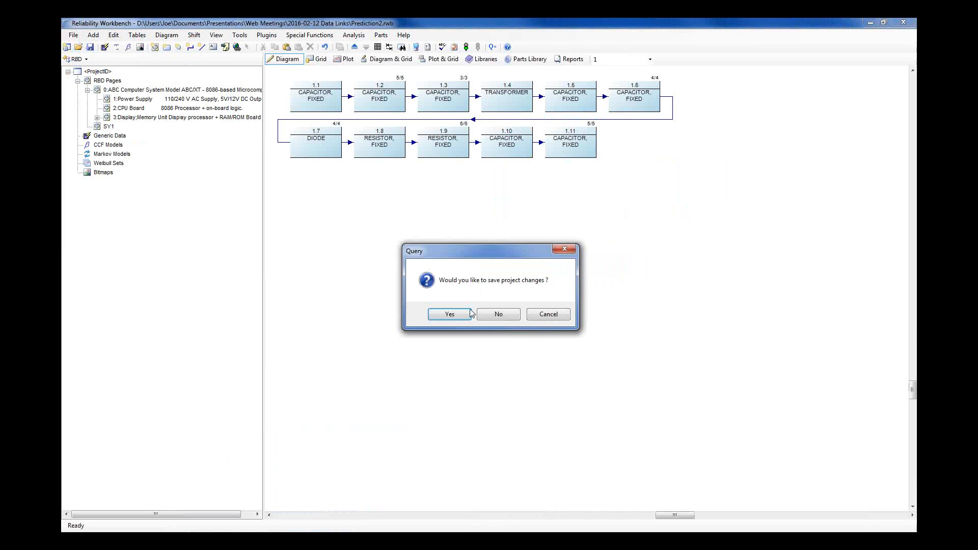
left_click(505, 323)
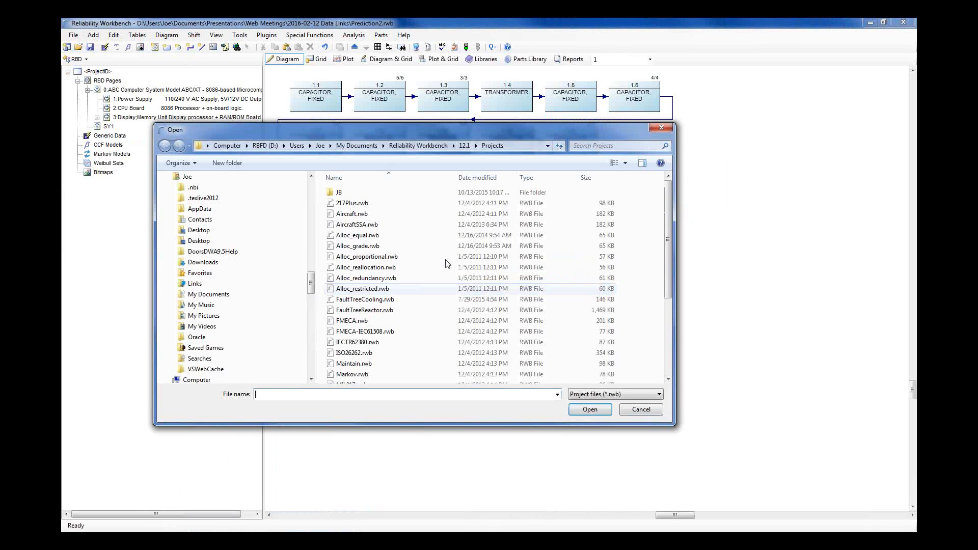
left_click(381, 301)
double_click(381, 300)
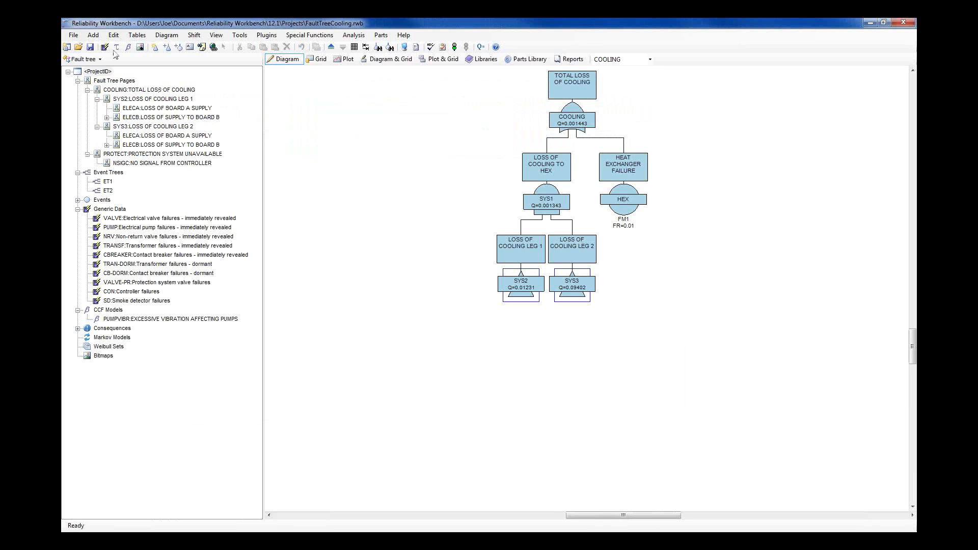
Save the FaultTreeCooling project in XML format as FaultTreeCooling.rwbx in the Projects folder.
left_click(74, 36)
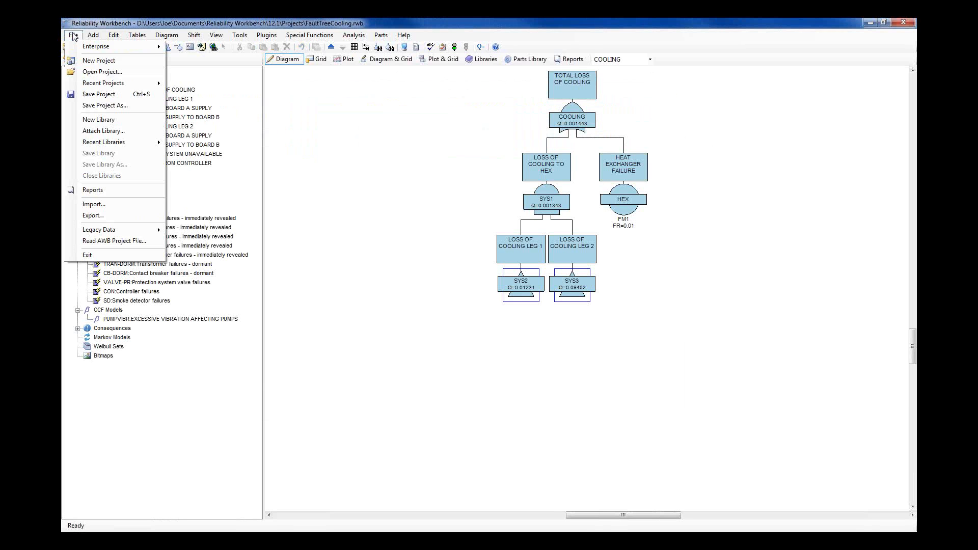
left_click(92, 105)
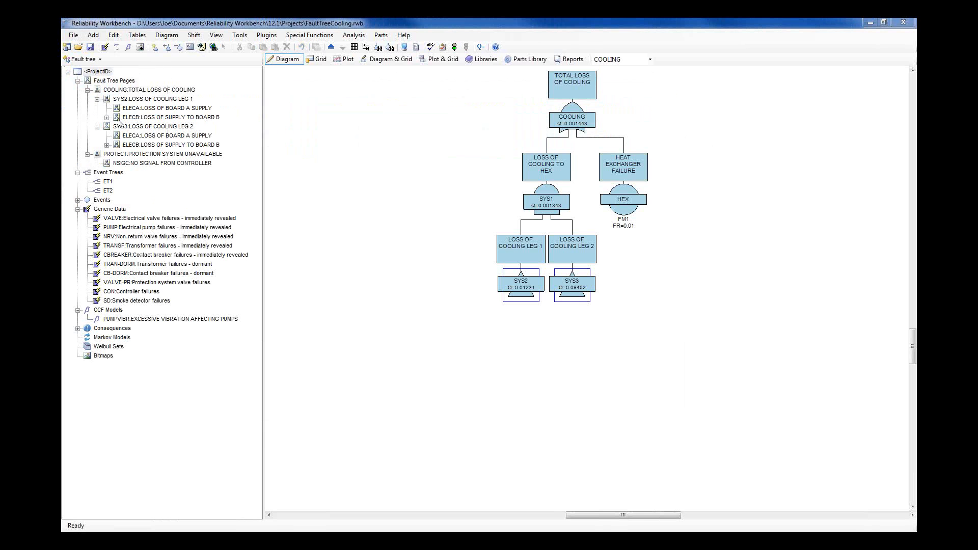
left_click(449, 359)
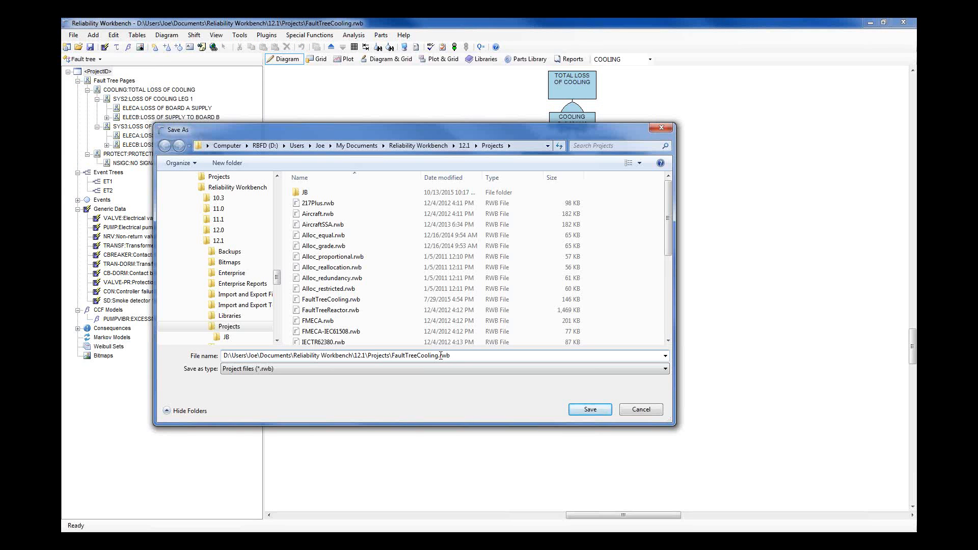
left_click_drag(440, 355, 451, 356)
left_click(458, 356)
left_click(450, 369)
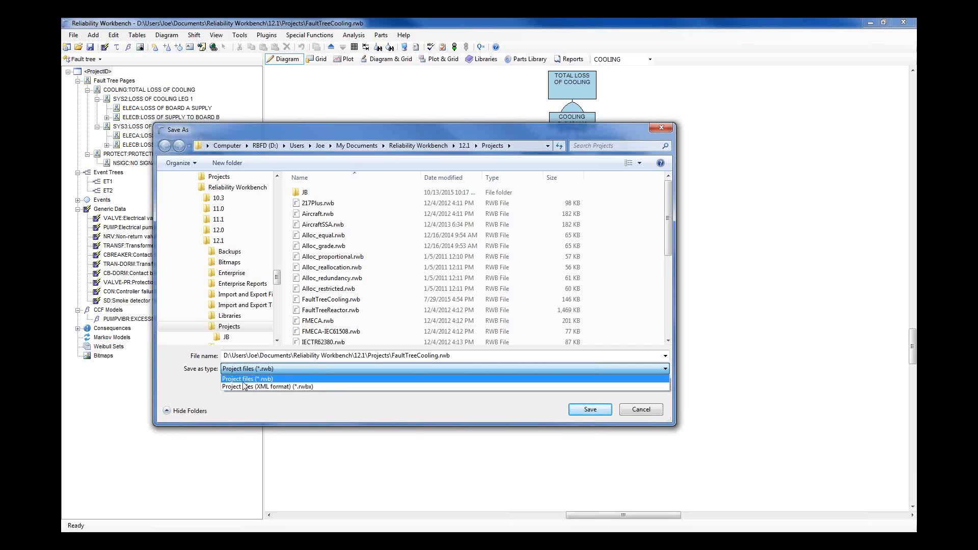
left_click(280, 387)
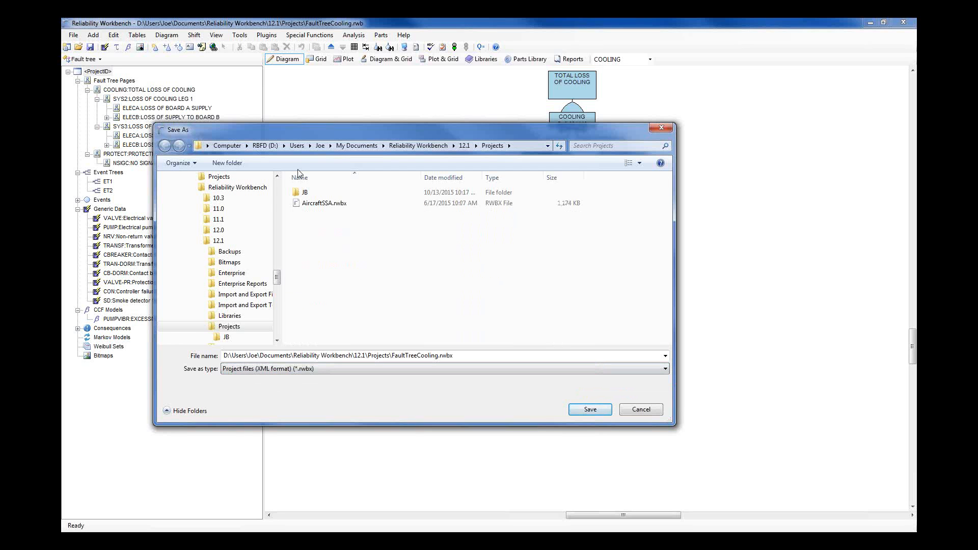
left_click(590, 413)
left_click(590, 410)
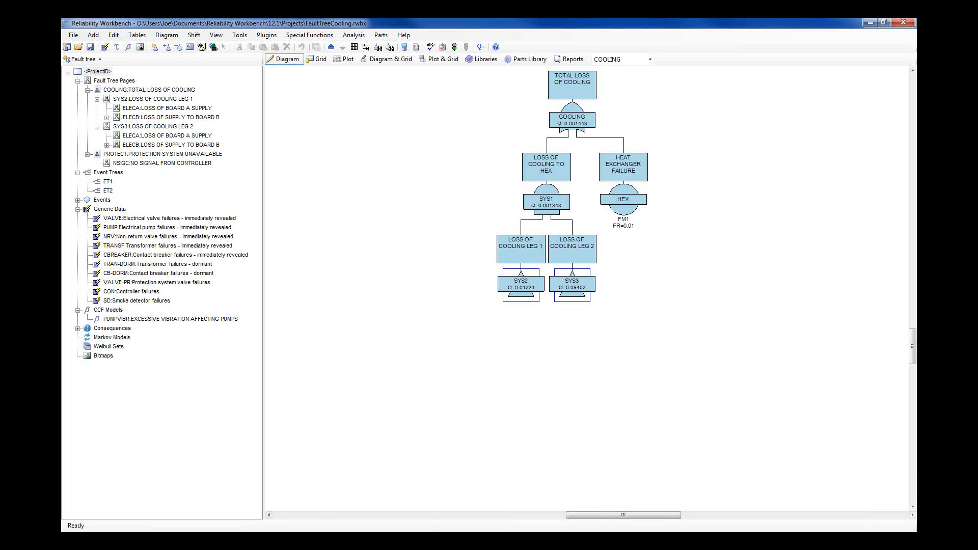
Switch to the Availability Workbench window holding Example1.awb and start reading an RWB V11 project file, discarding the project changes.
mouse_move(366, 543)
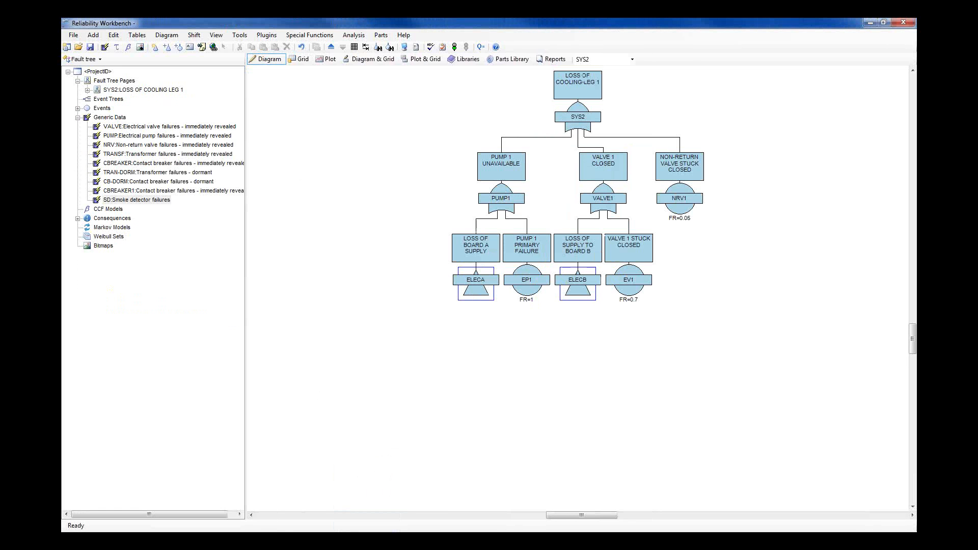
left_click(395, 518)
left_click(348, 542)
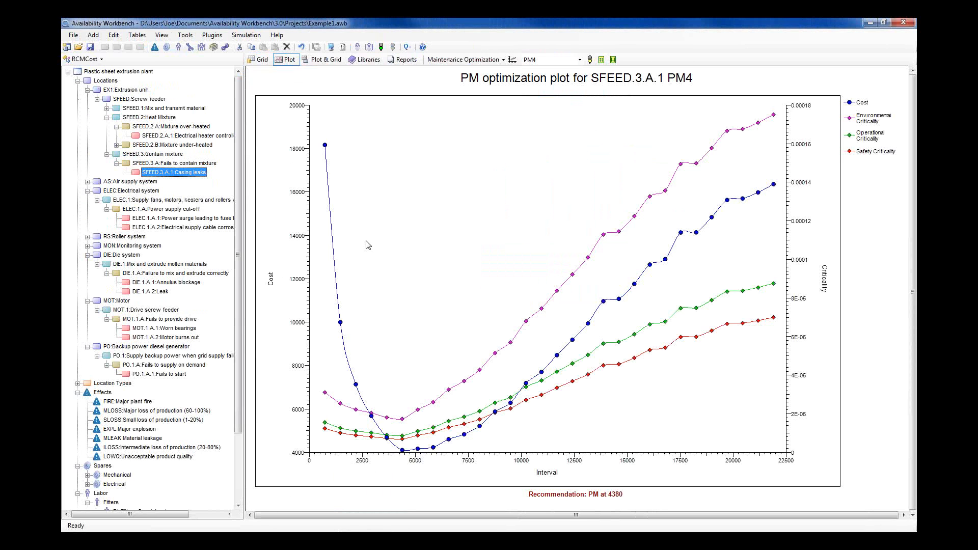
left_click(73, 35)
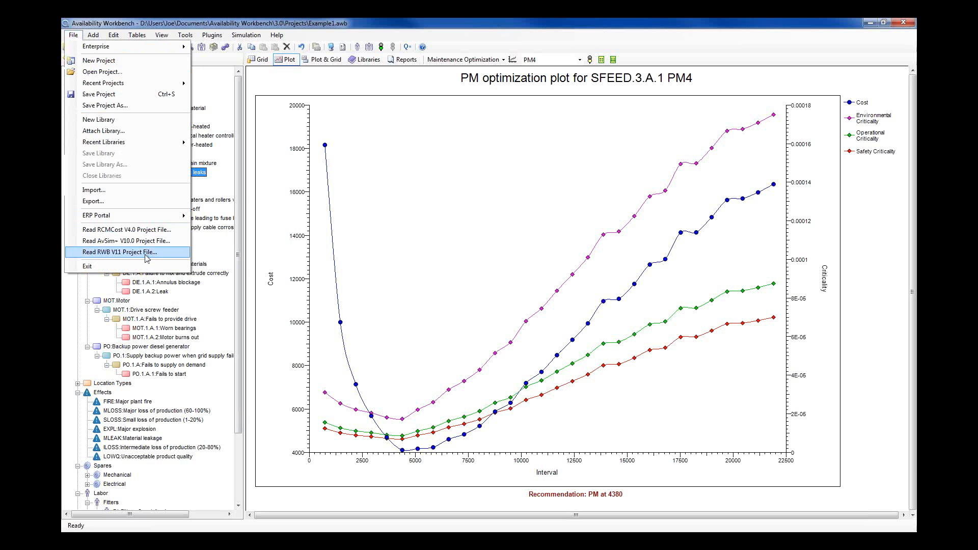
left_click(147, 253)
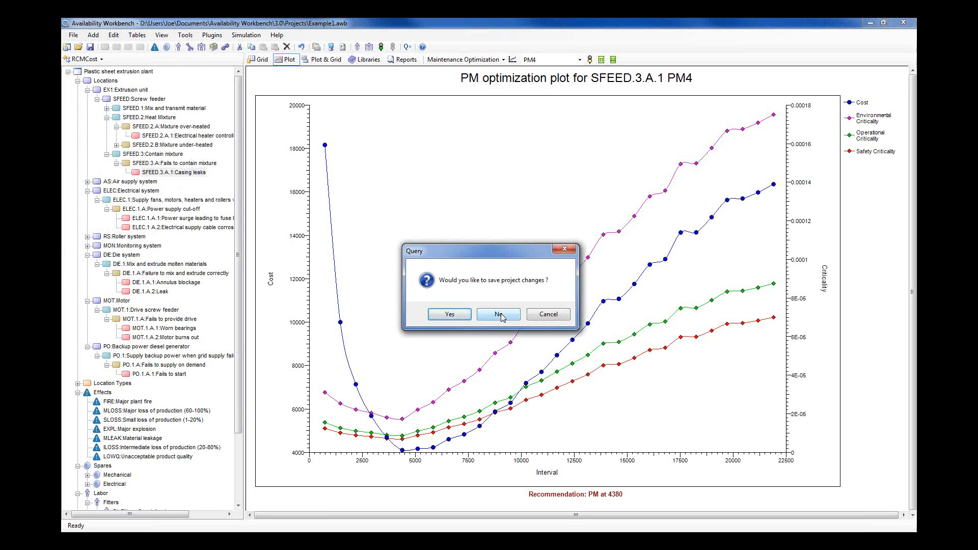
left_click(499, 315)
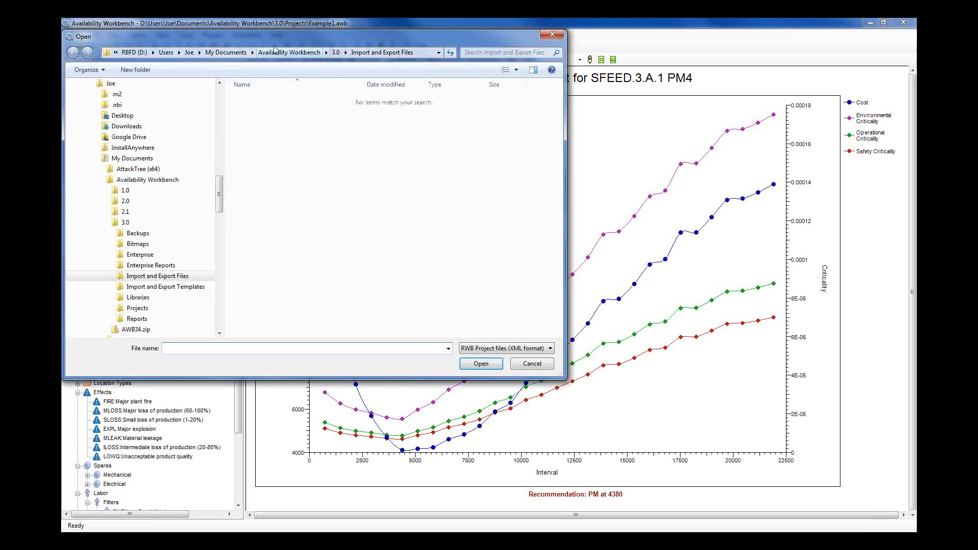
Read in FaultTreeCooling.rwbx from the Reliability Workbench 12.1 Projects folder under My Documents.
left_click(233, 56)
scroll(313, 317, "down", 8)
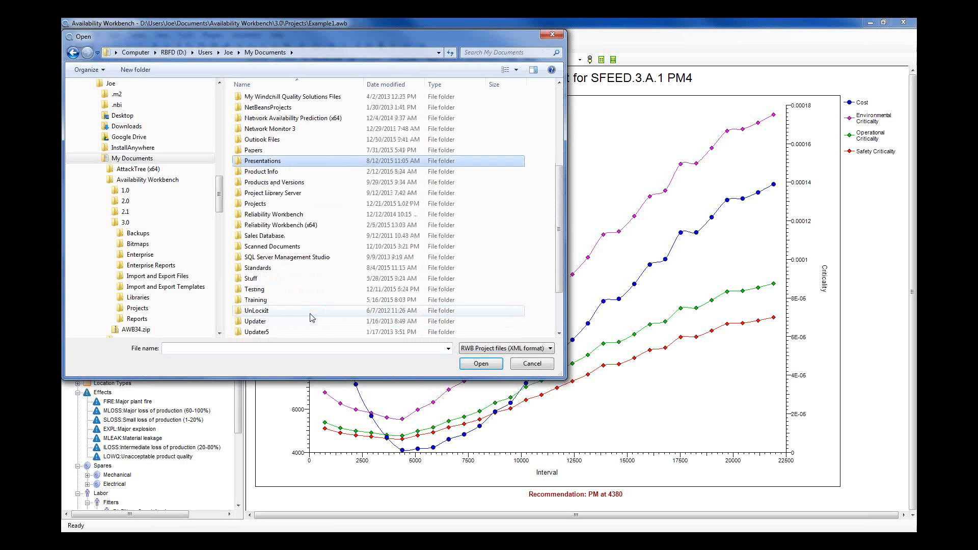
scroll(313, 316, "up", 2)
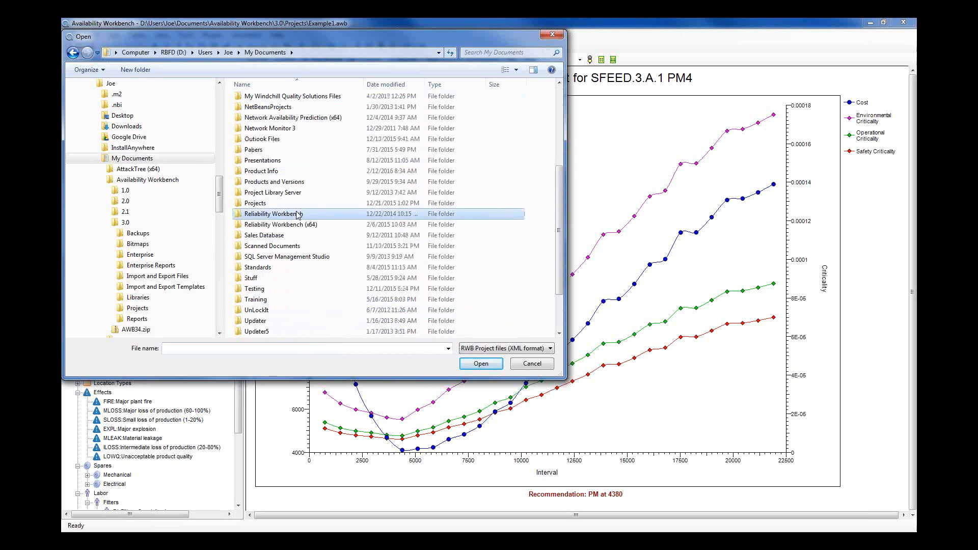
double_click(275, 214)
double_click(250, 142)
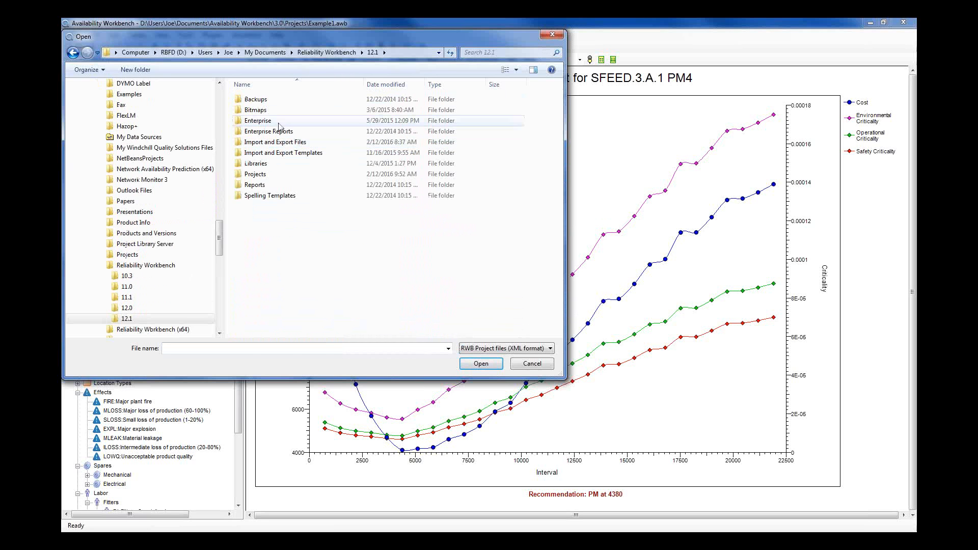
left_click(278, 176)
double_click(278, 176)
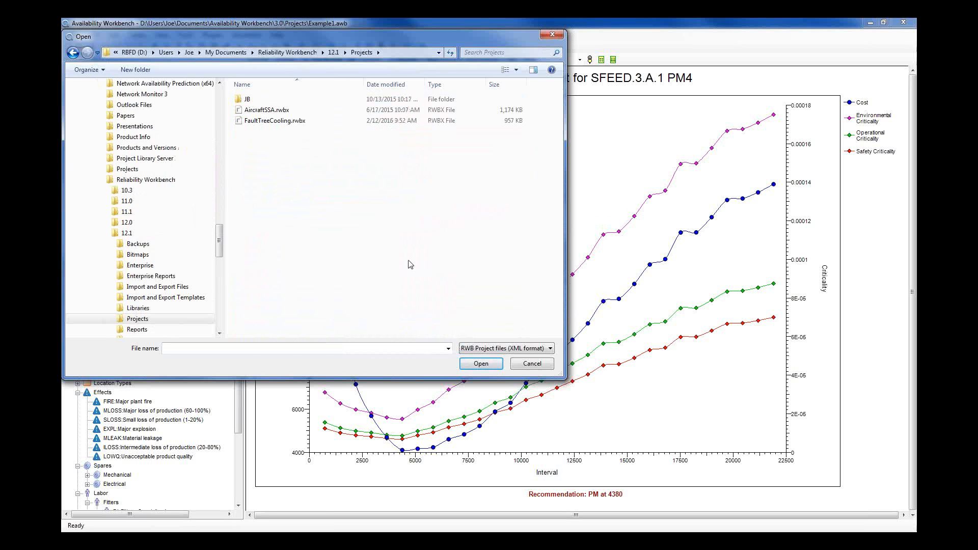
left_click(497, 349)
left_click(525, 359)
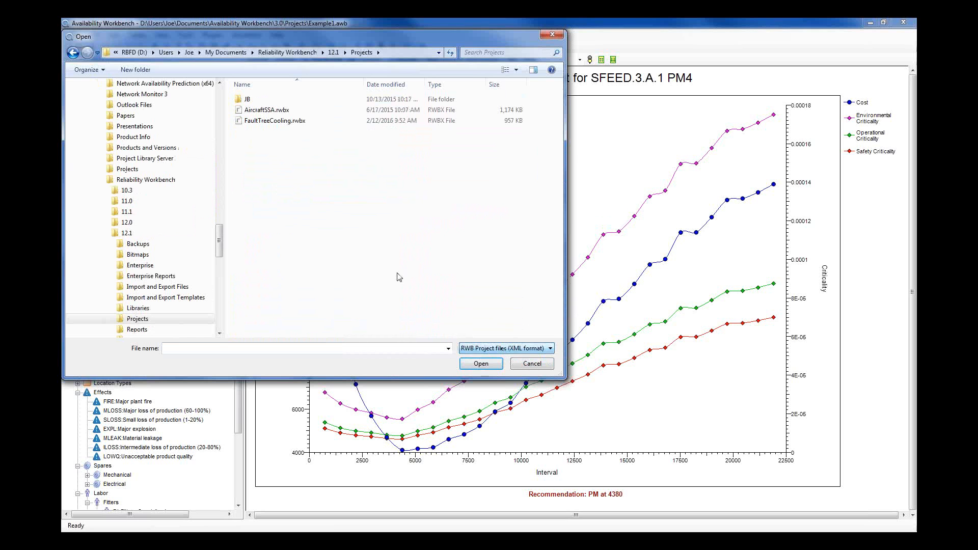
left_click(263, 123)
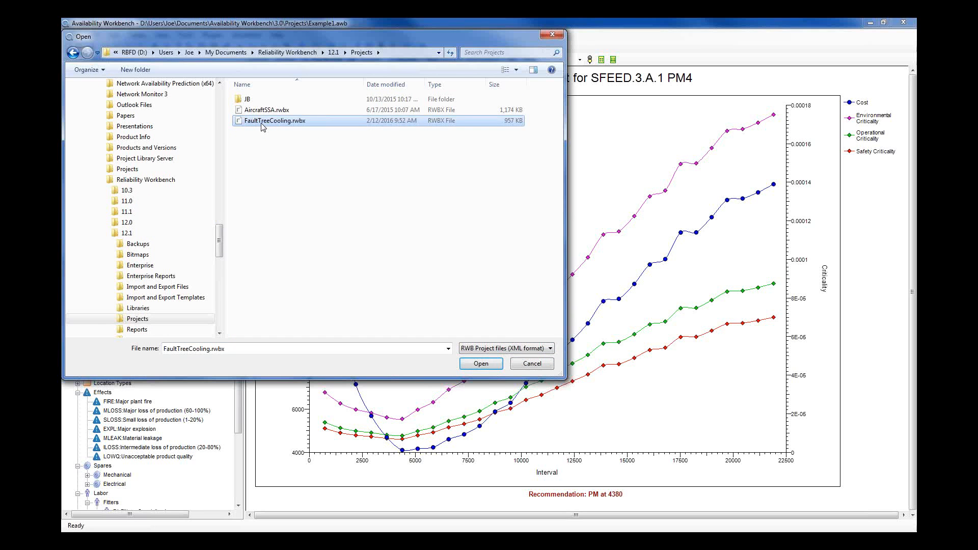
double_click(263, 125)
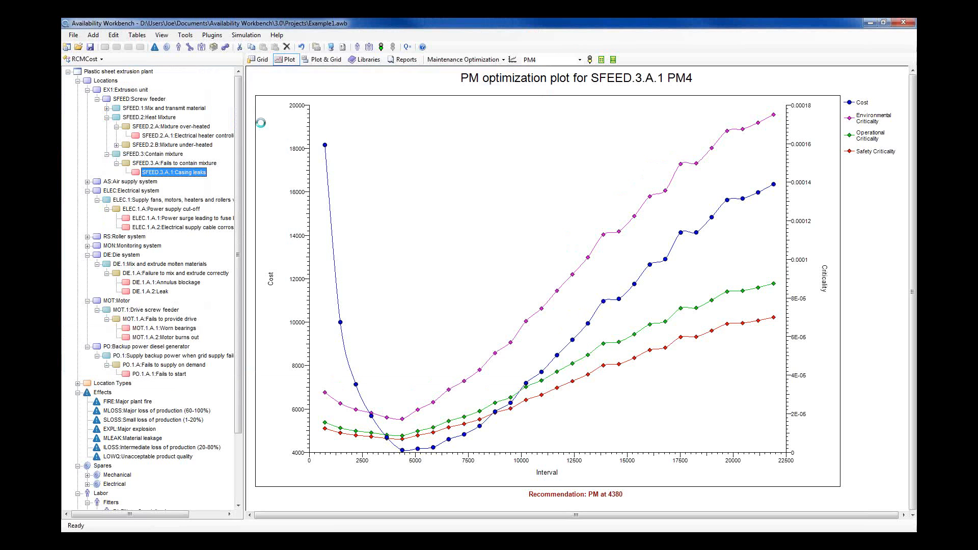
Switch to the AvSim module, display the COOLING fault tree and expand the COOLING and PROTECT pages in the project tree.
left_click(80, 59)
left_click(102, 86)
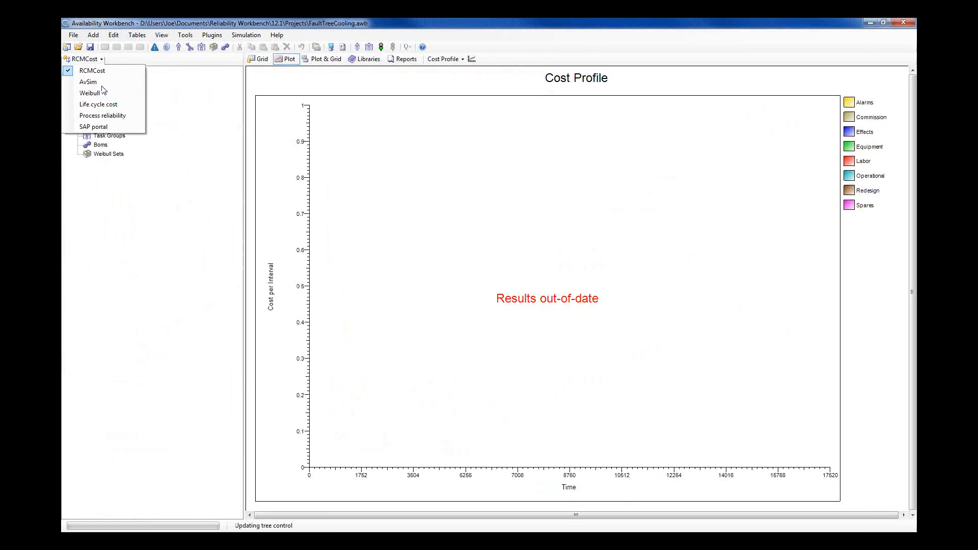
left_click(118, 108)
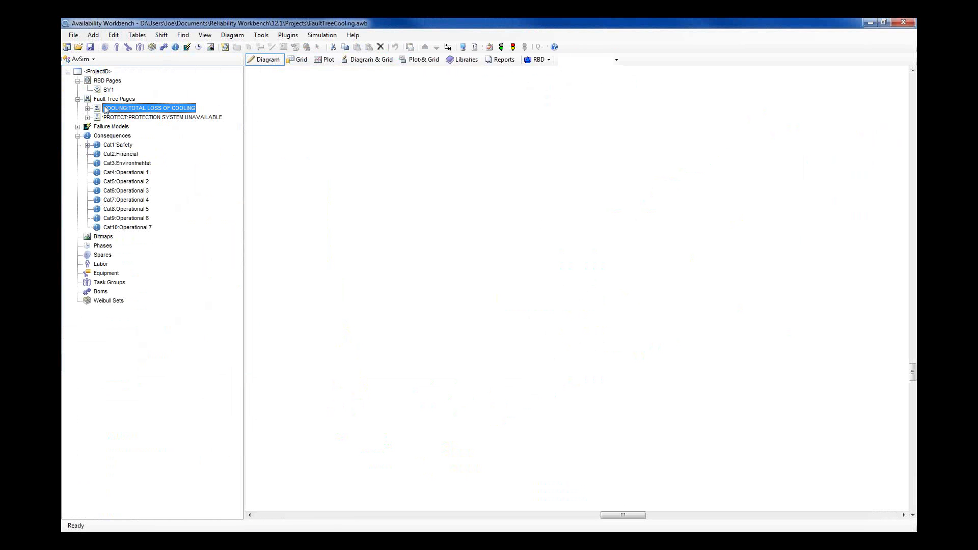
left_click(537, 60)
left_click(548, 83)
left_click(87, 108)
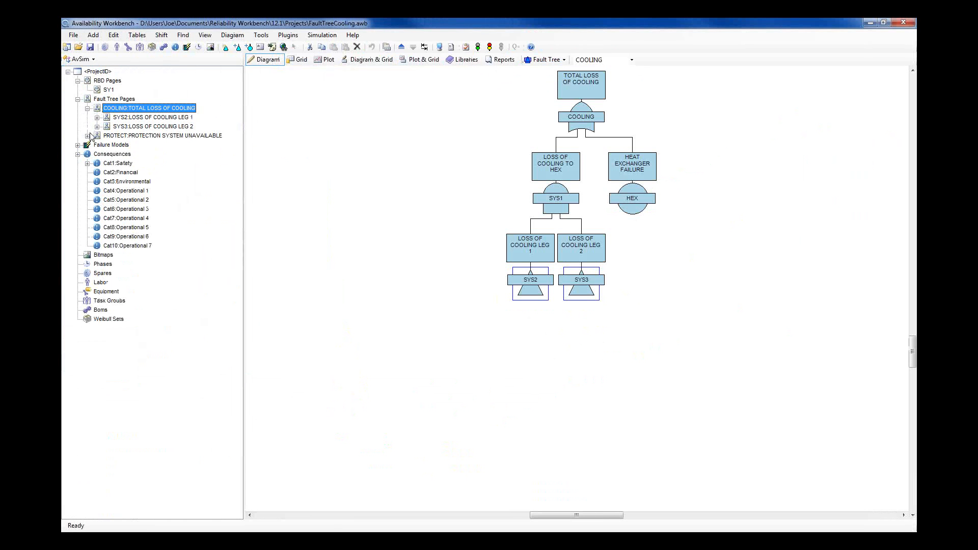
left_click(87, 136)
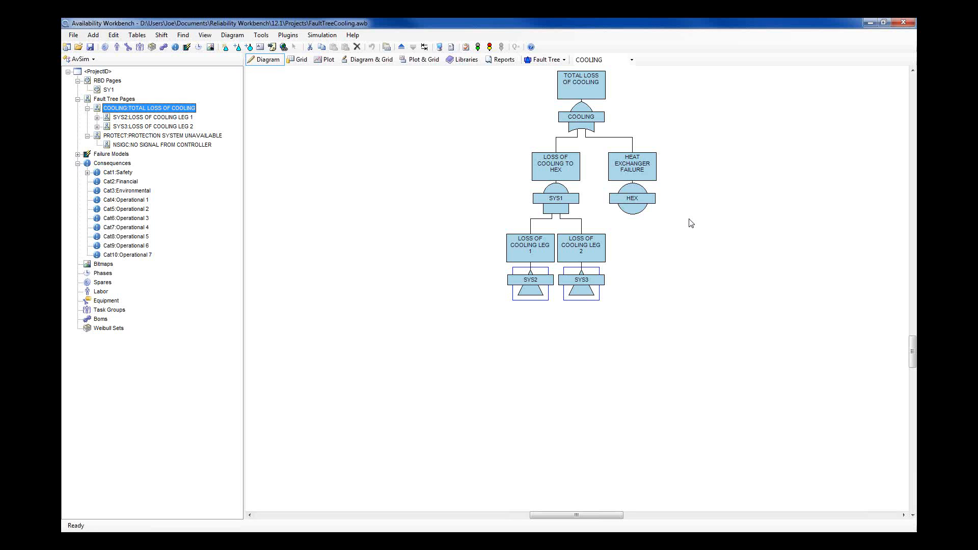
Examine the failure distribution and maintenance tasks of failure model FM1 for the HEX heat exchanger event, and close without changes.
double_click(635, 175)
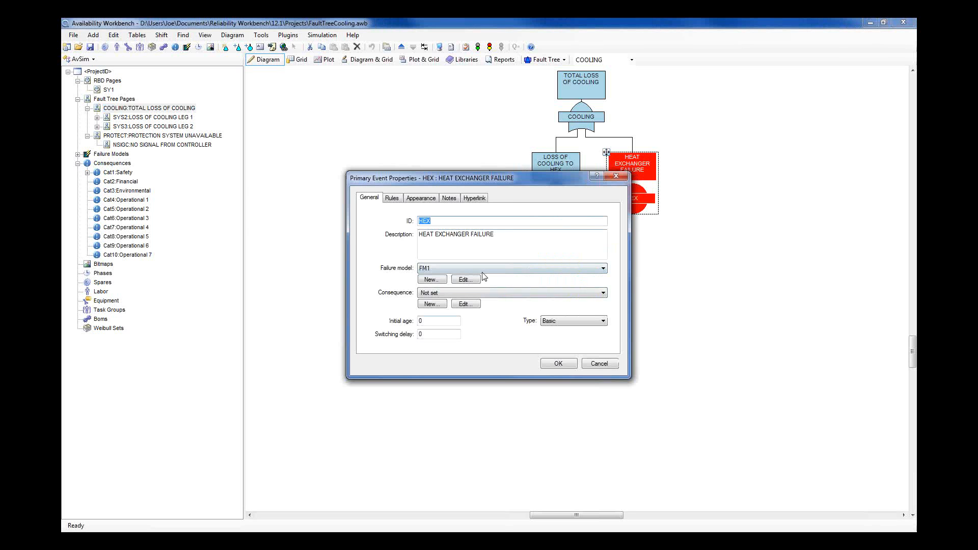
left_click(465, 280)
left_click(393, 191)
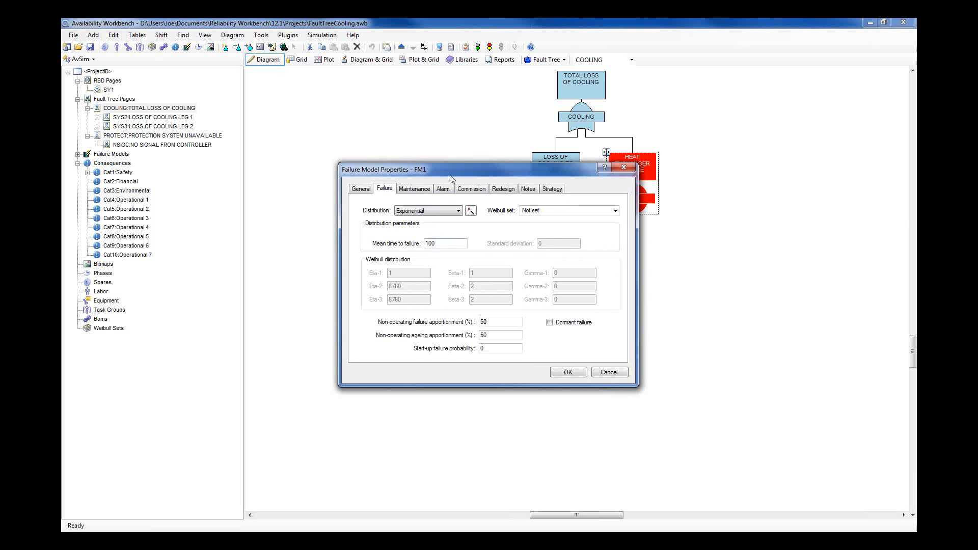
left_click_drag(480, 177, 421, 186)
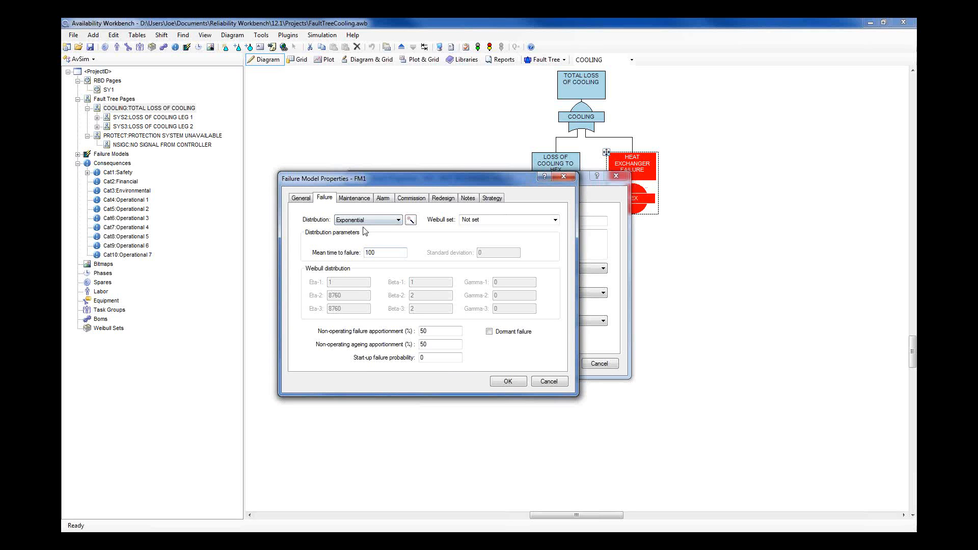
left_click_drag(400, 253, 352, 259)
left_click(383, 252)
left_click(352, 203)
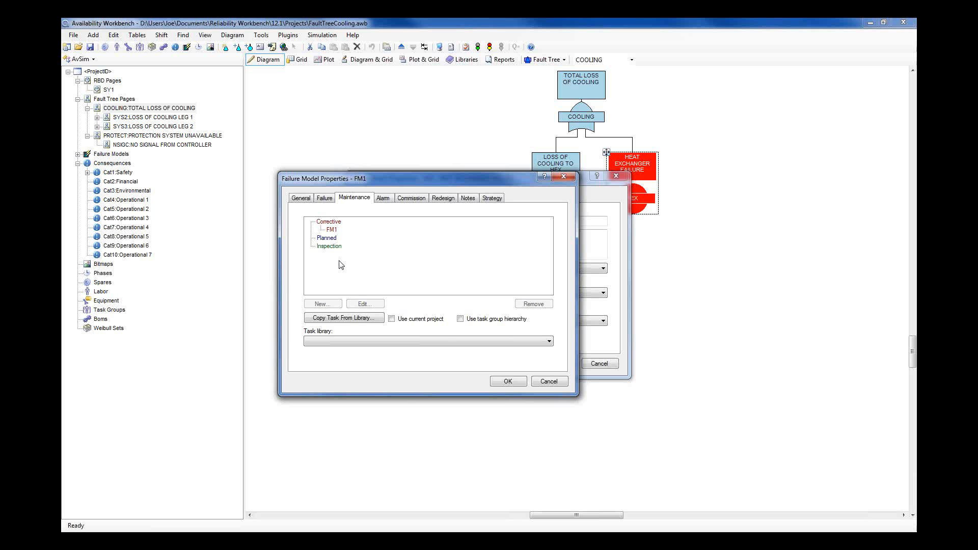
left_click(560, 380)
left_click(599, 364)
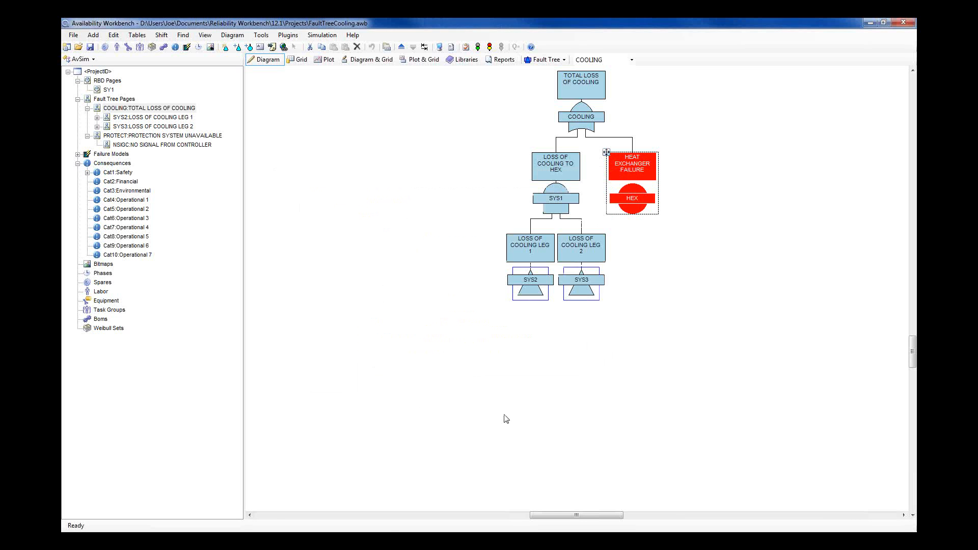
Switch to the Reliability Workbench window, open FMECA.rwb and save it in XML format as FMECA.rwbx.
mouse_move(280, 520)
left_click(324, 497)
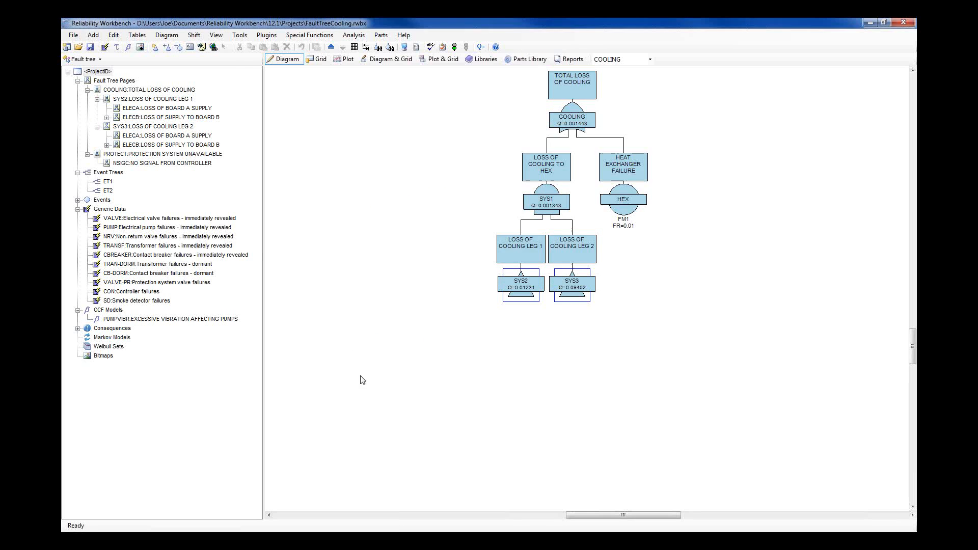
left_click(78, 46)
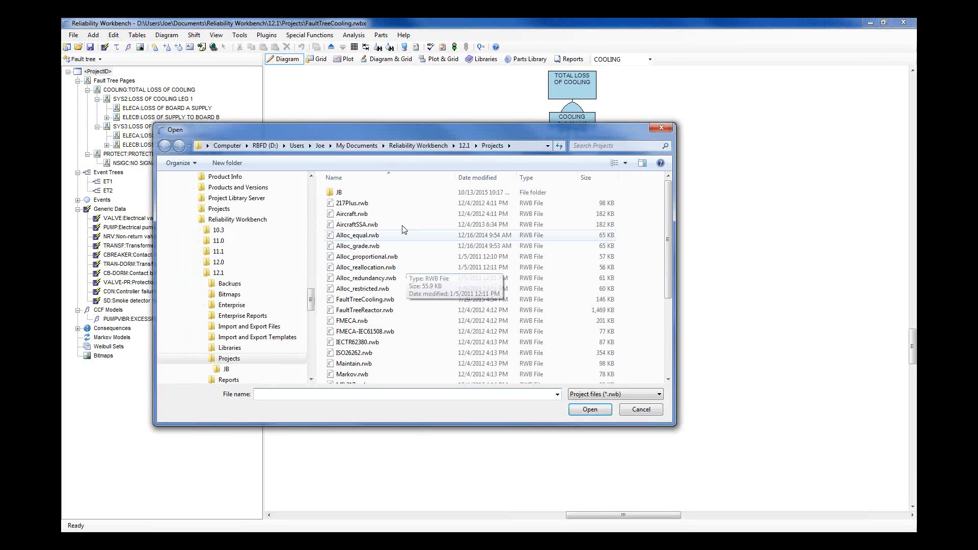
double_click(351, 320)
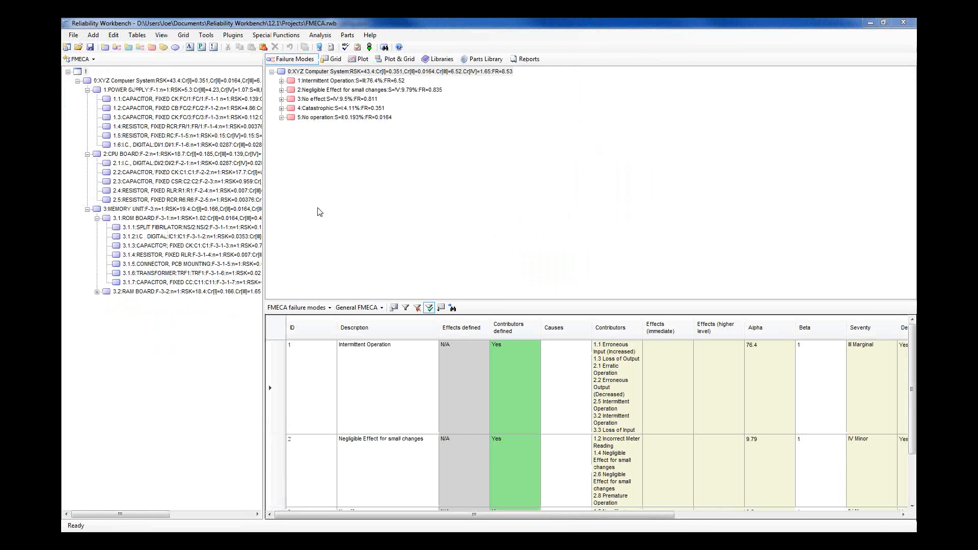
left_click(338, 369)
left_click(317, 387)
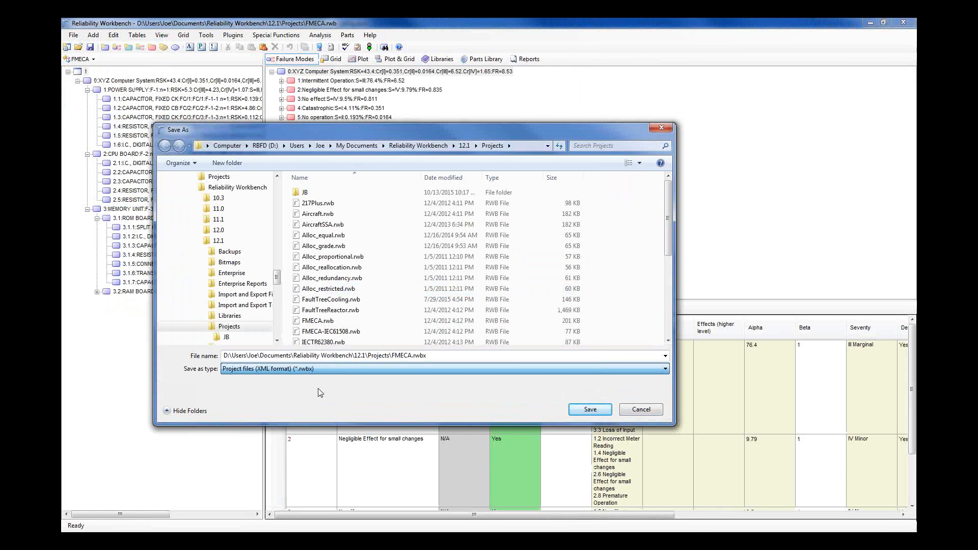
left_click(594, 410)
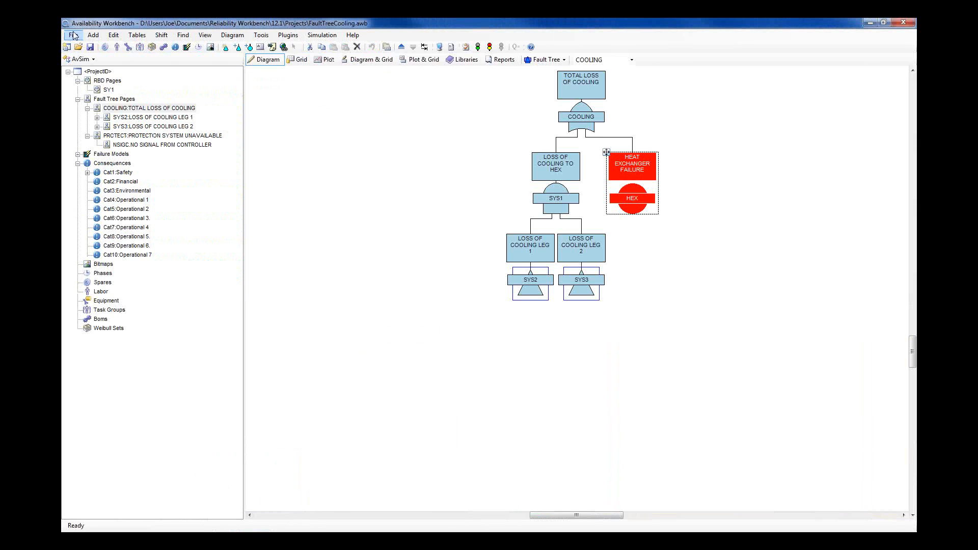
Switch back to Availability Workbench, discard the project changes and read in the FMECA.rwbx project as an RWB V11 file.
left_click(74, 36)
left_click(133, 253)
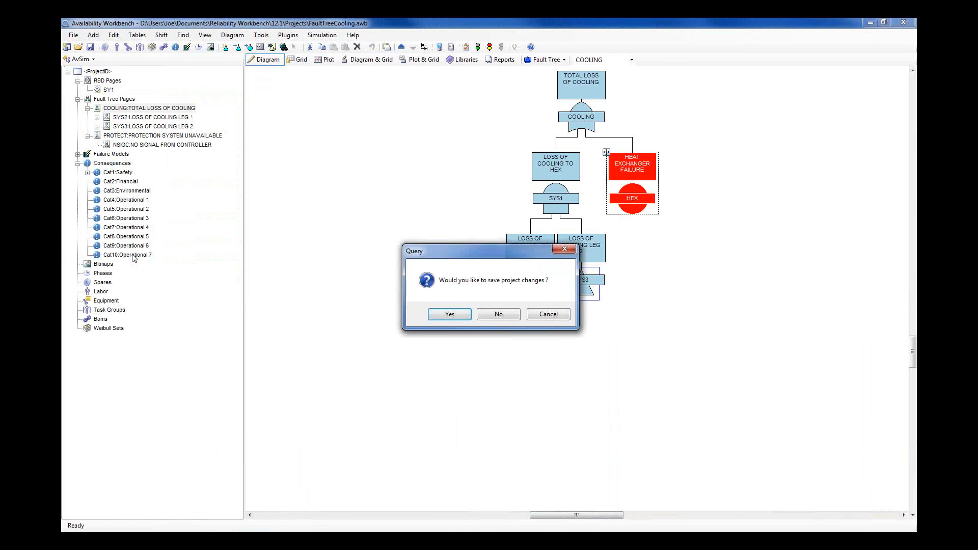
left_click(513, 318)
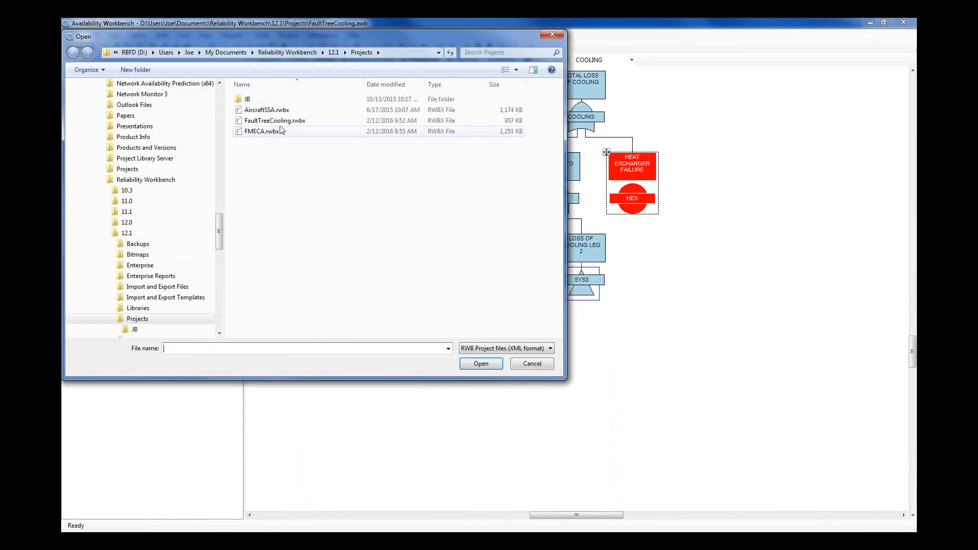
double_click(281, 131)
Switch to the RCMCost module and expand location 1.1 CAPACITOR, FIXED CK in the project tree down to its 1.1.1 Shorted (Electrical) failure cause.
left_click(86, 60)
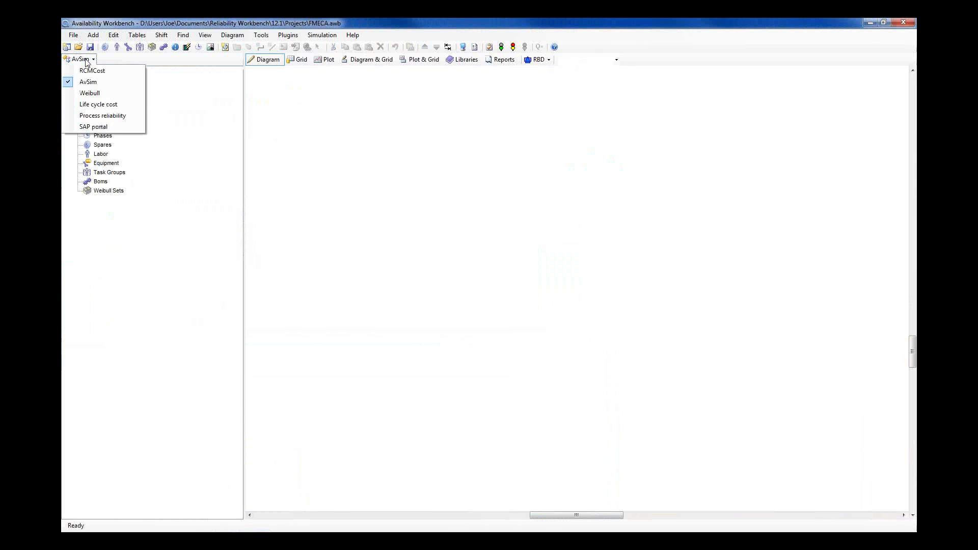
left_click(89, 72)
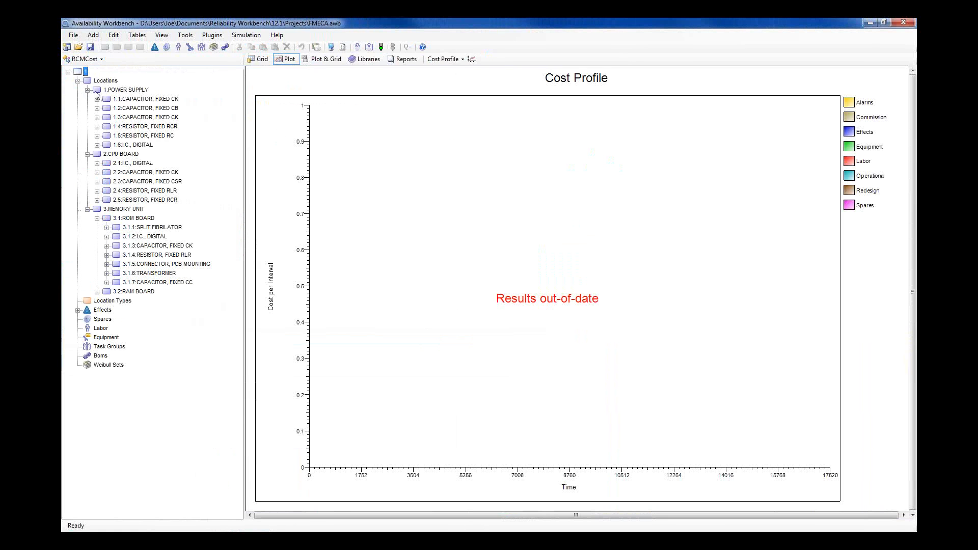
left_click(95, 92)
left_click(113, 100)
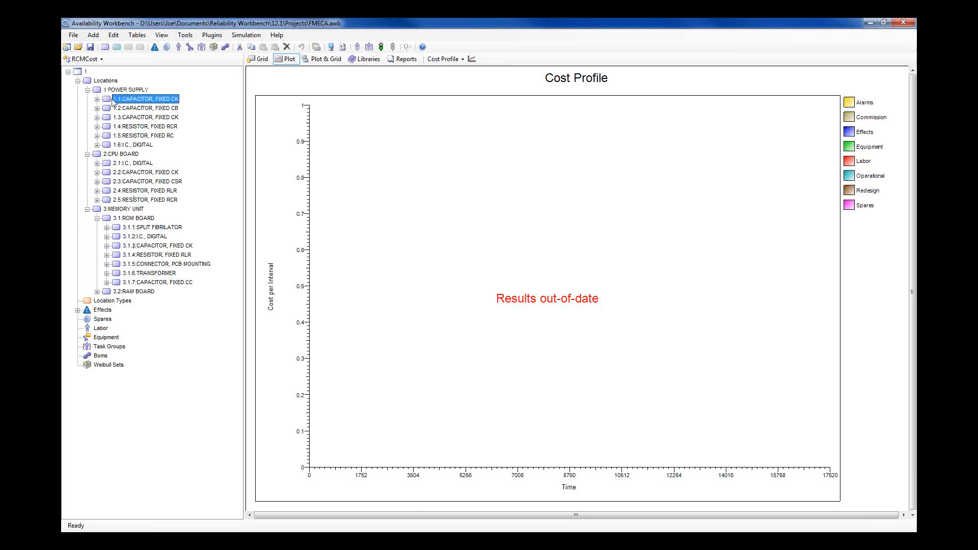
left_click(97, 99)
left_click(106, 109)
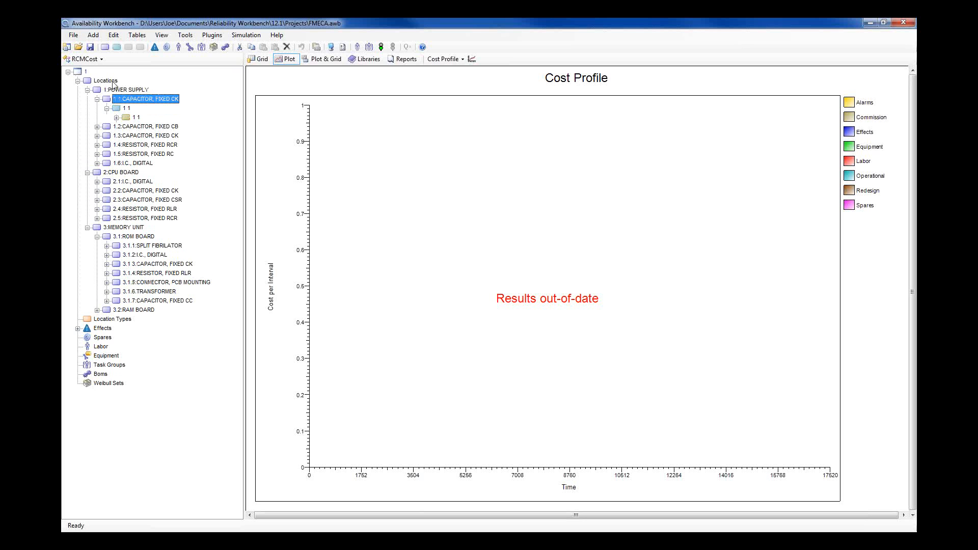
left_click(117, 118)
left_click(171, 127)
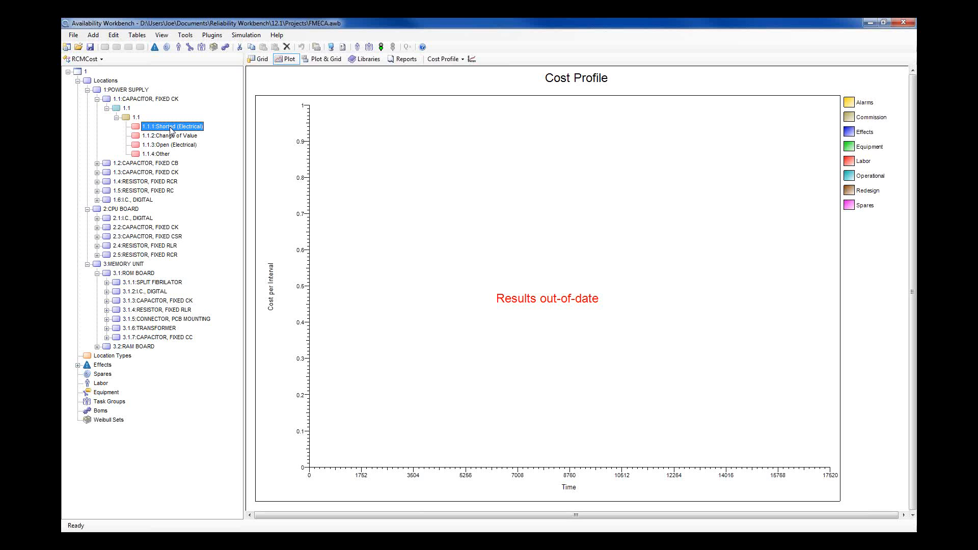
Open the Example1.awb project from the Availability Workbench 3.0 Projects folder, discarding the changes to the current project.
left_click(73, 46)
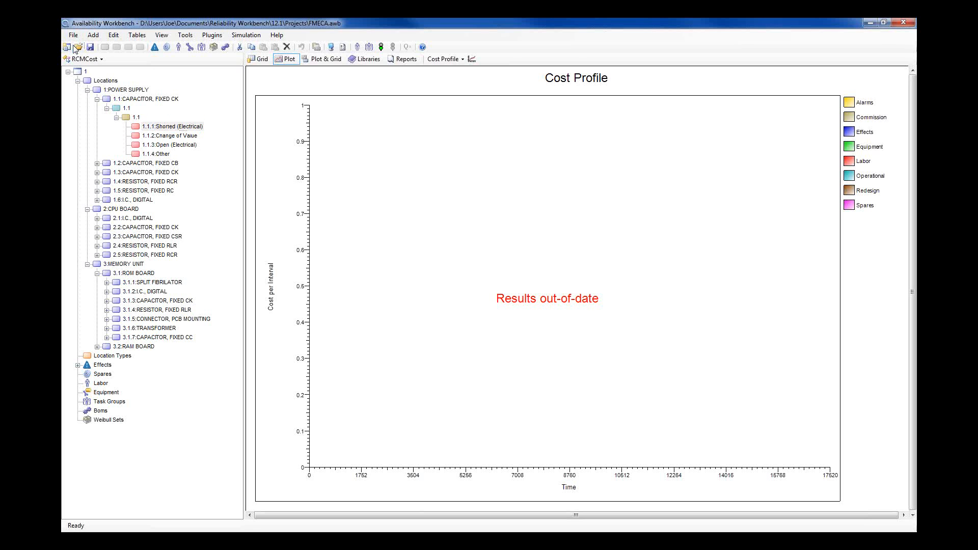
left_click(504, 313)
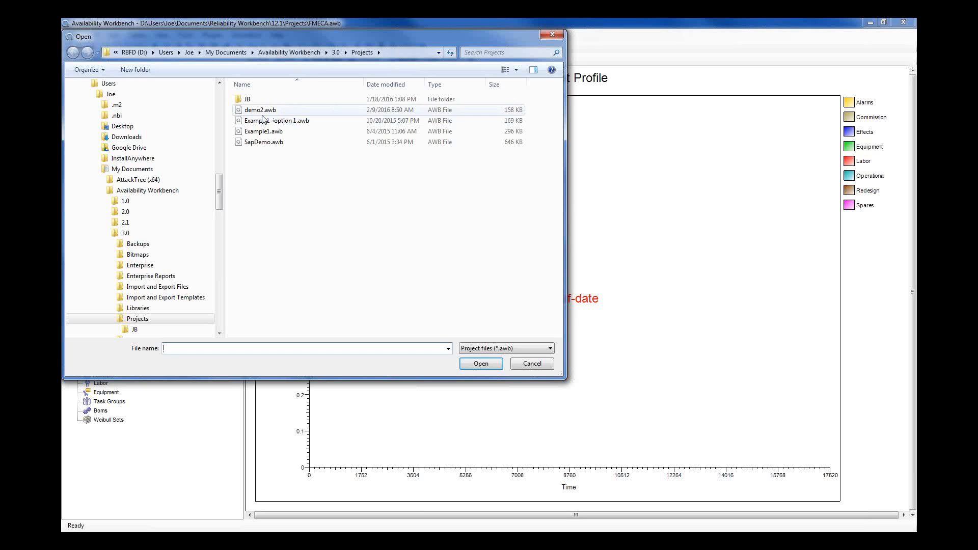
double_click(270, 132)
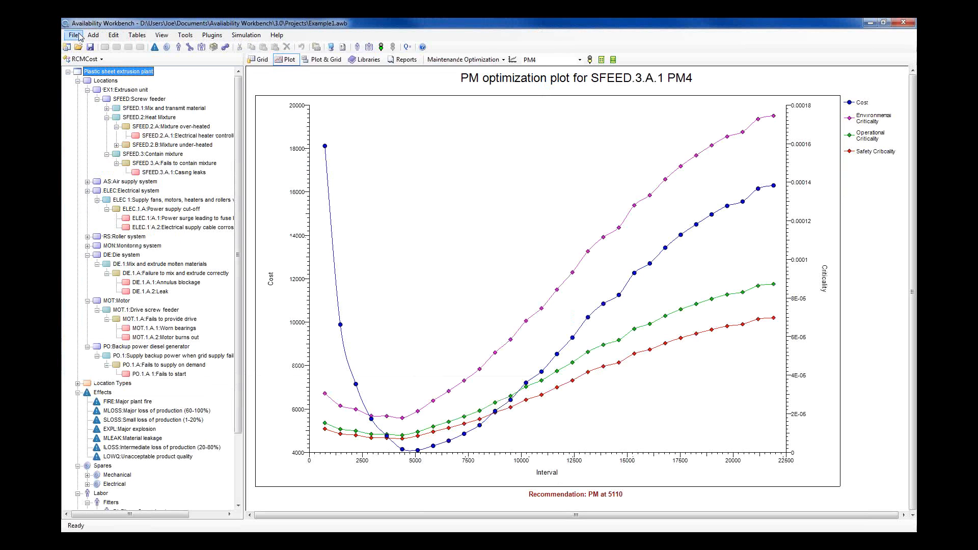
Save the project in XML format as Example1.awbx in the same Projects folder.
left_click(74, 35)
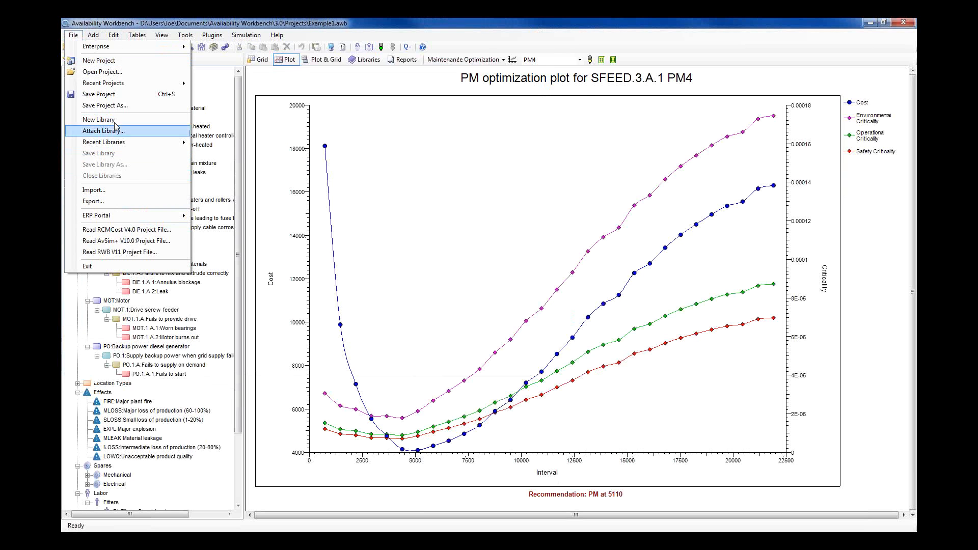
left_click(108, 105)
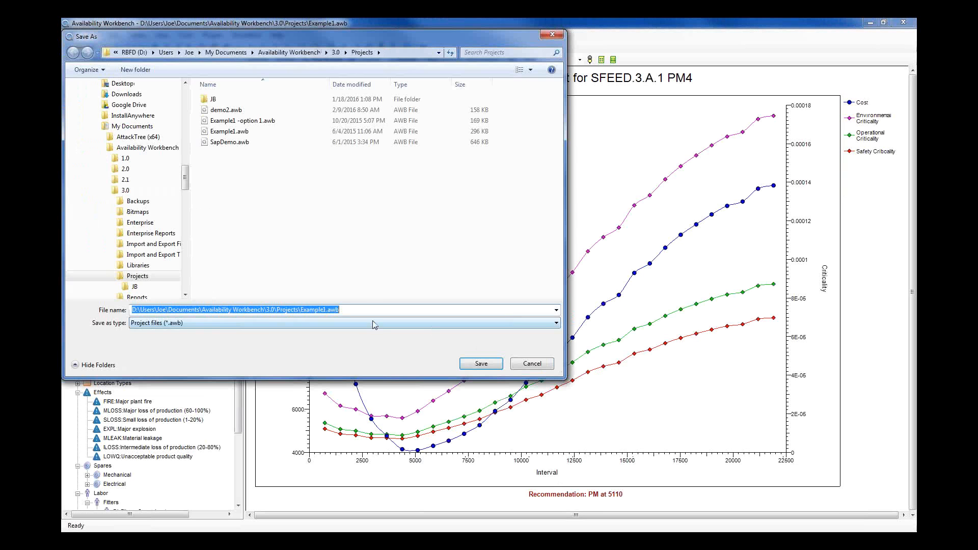
left_click(374, 325)
left_click(293, 339)
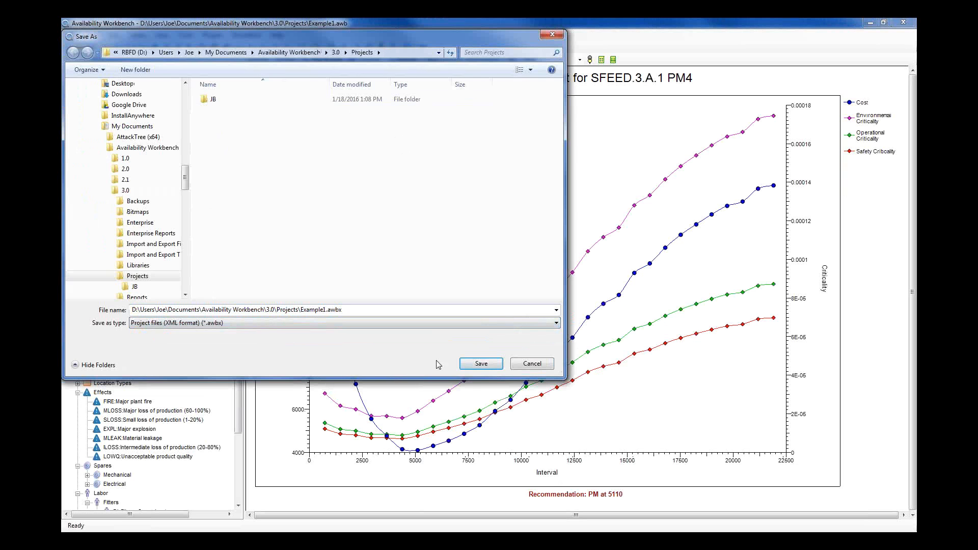
left_click(481, 363)
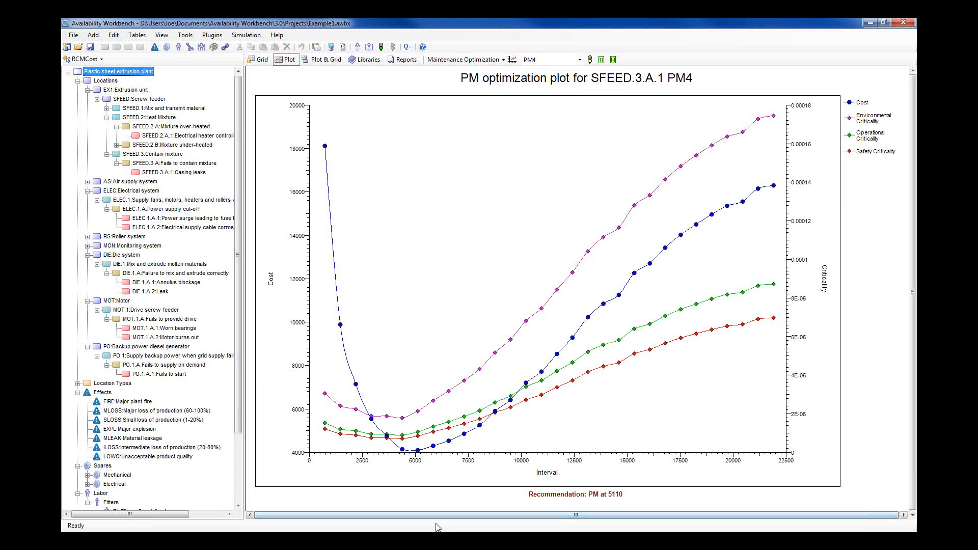
Switch to Reliability Workbench and read in Example1.awbx as an AWB project file from the Availability Workbench 3.0 Projects folder.
left_click(273, 542)
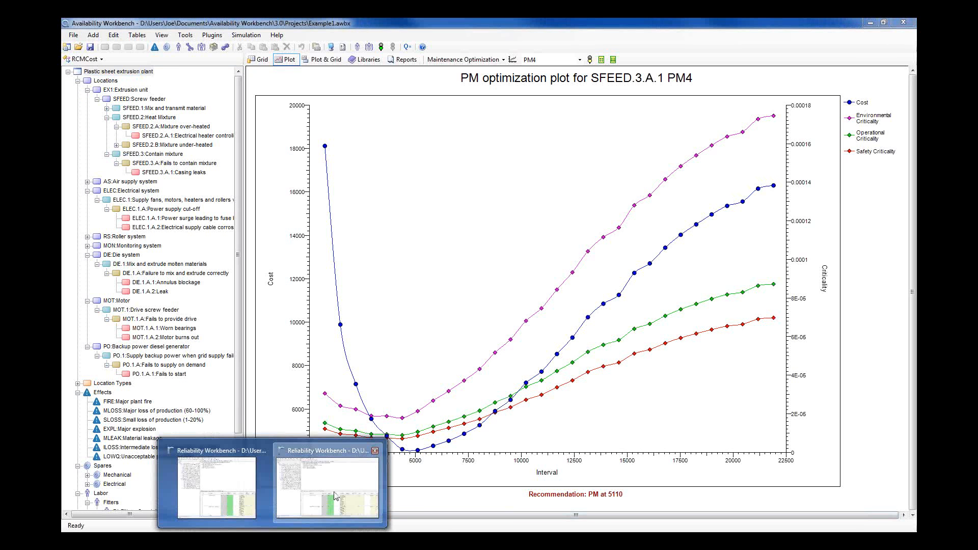
left_click(335, 497)
left_click(78, 47)
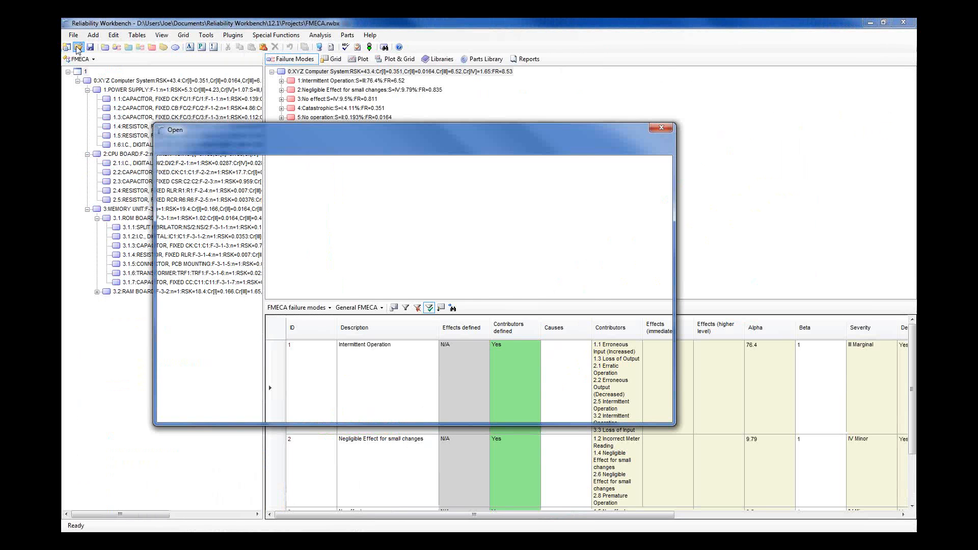
key("Escape")
left_click(73, 34)
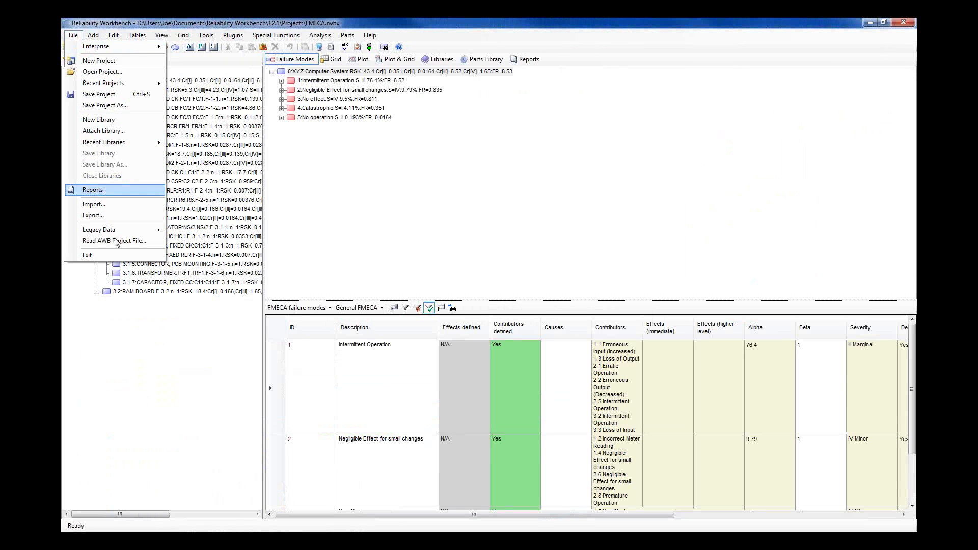
left_click(116, 241)
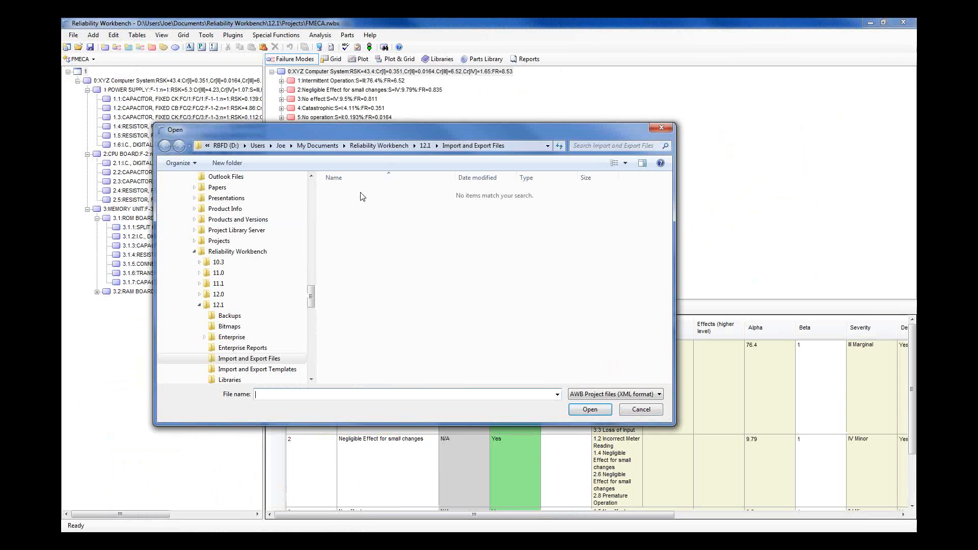
left_click(317, 146)
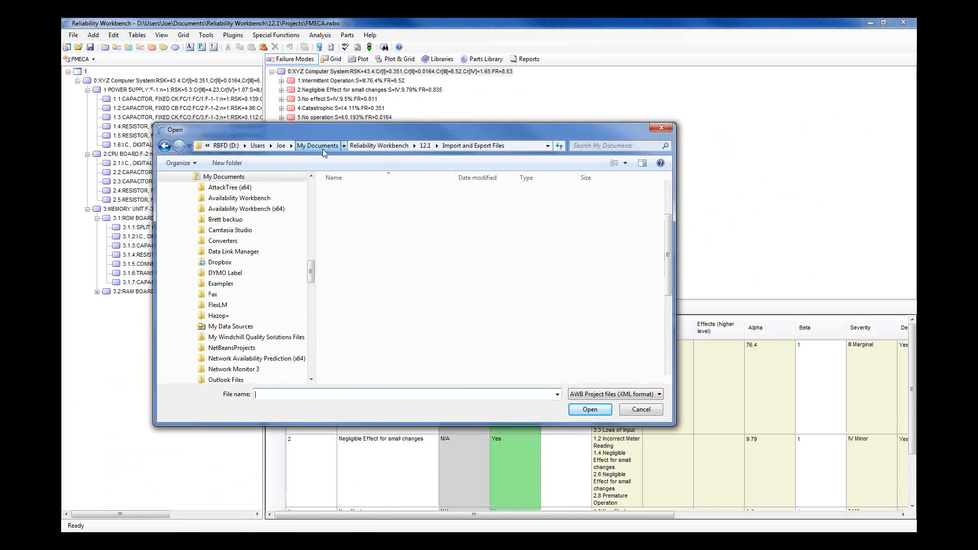
scroll(397, 254, "up", 3)
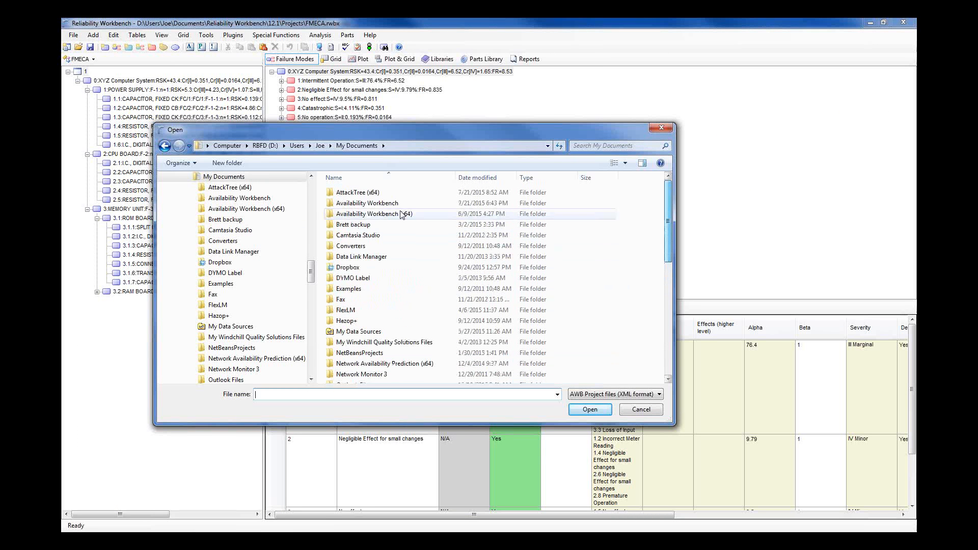
double_click(372, 204)
double_click(351, 225)
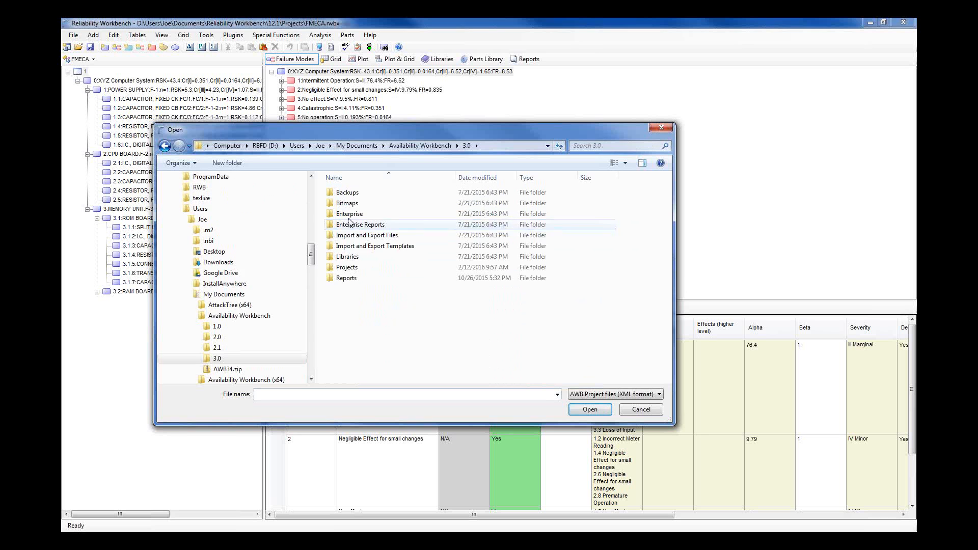
double_click(355, 270)
double_click(359, 203)
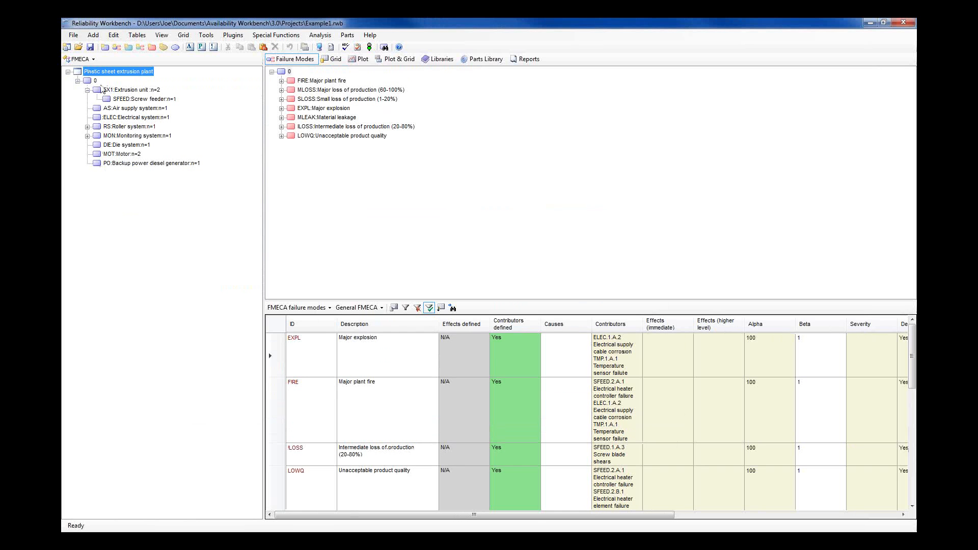
Switch to the RBD module and open the properties of the generic failure model SFEED.1.A.1 Drive shaft shears.
left_click(82, 59)
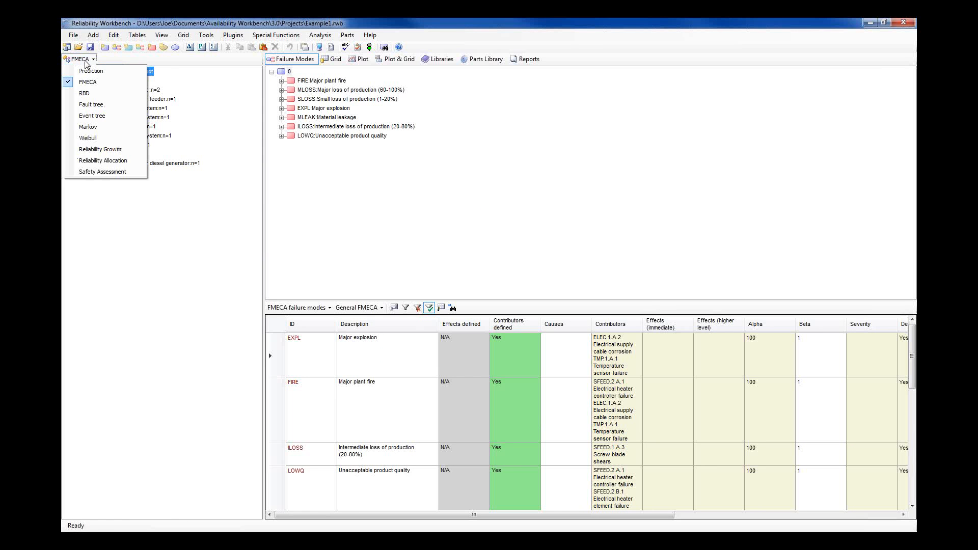
left_click(85, 93)
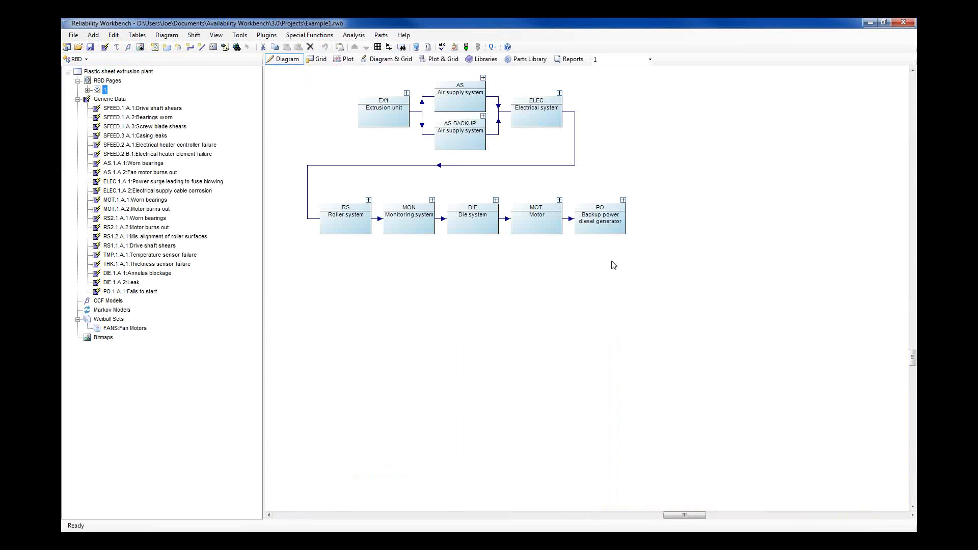
double_click(143, 109)
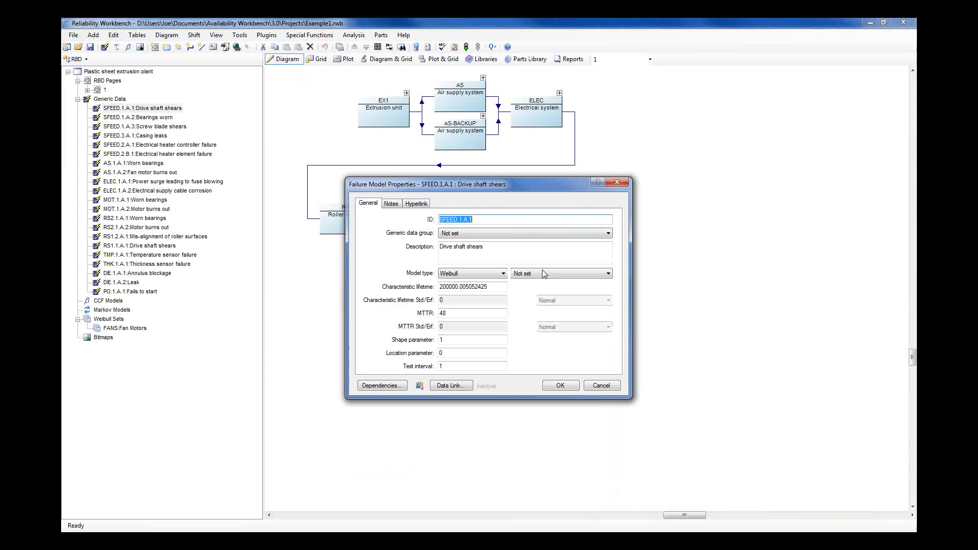